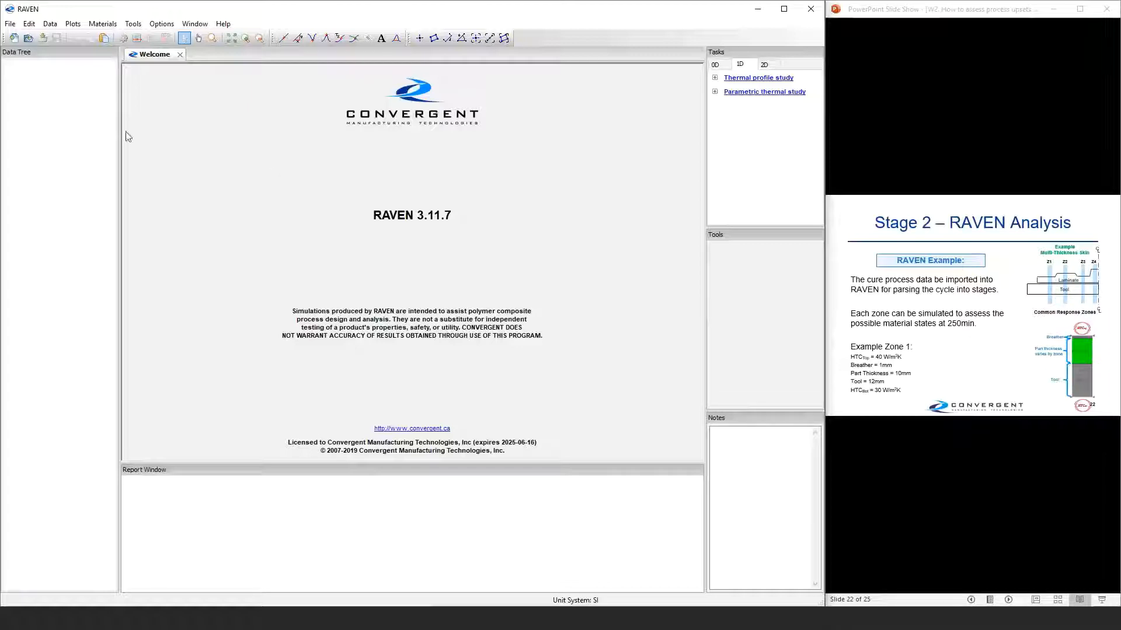
Import the "W2. How to assess process upsets - TC Data" file with thinned data, the file-name-only name, and time in s and temperatures in C
click(43, 39)
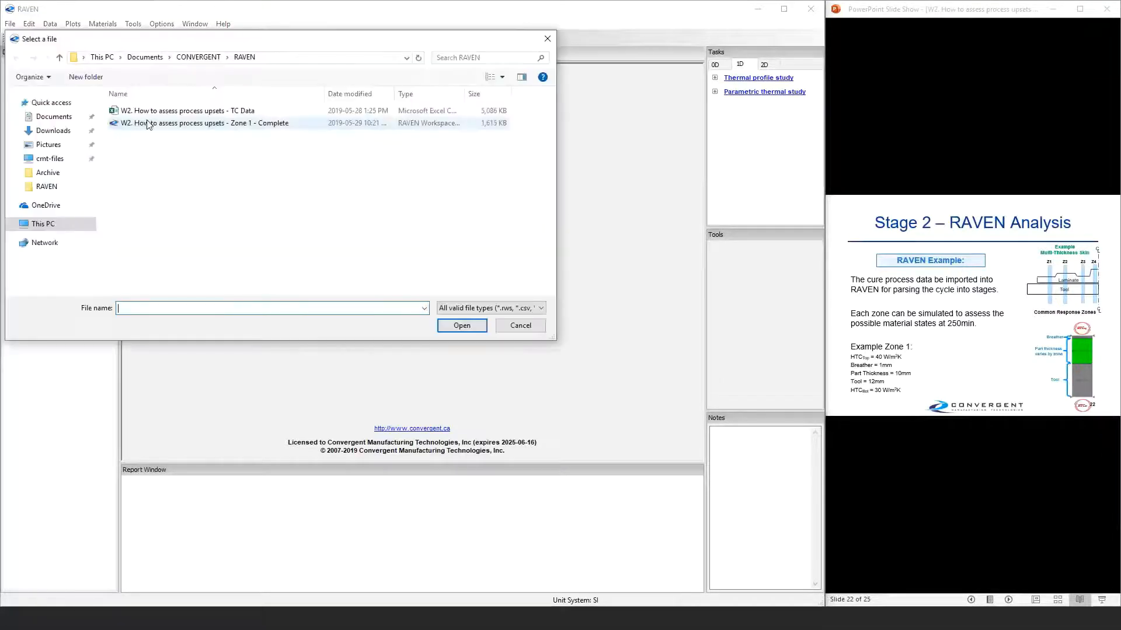
click(178, 111)
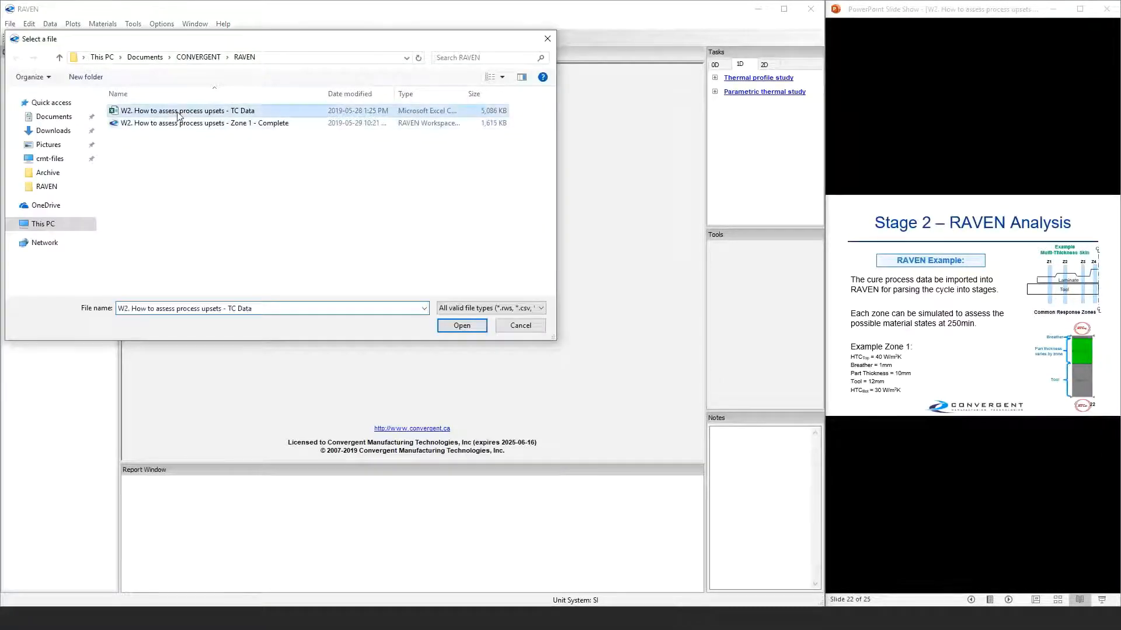
click(449, 327)
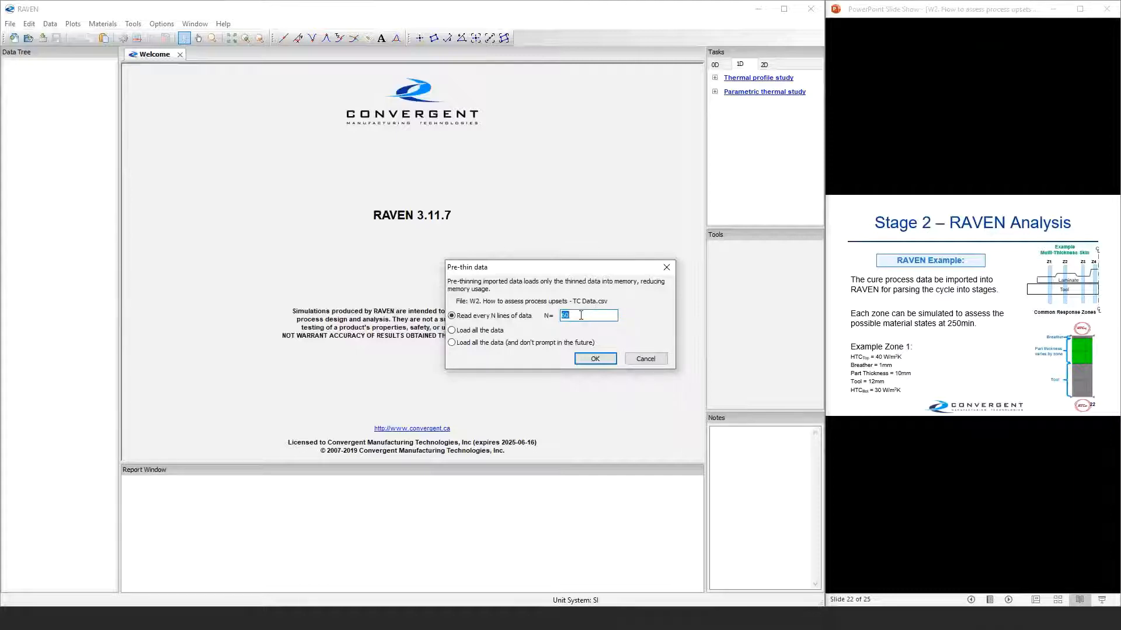
click(586, 361)
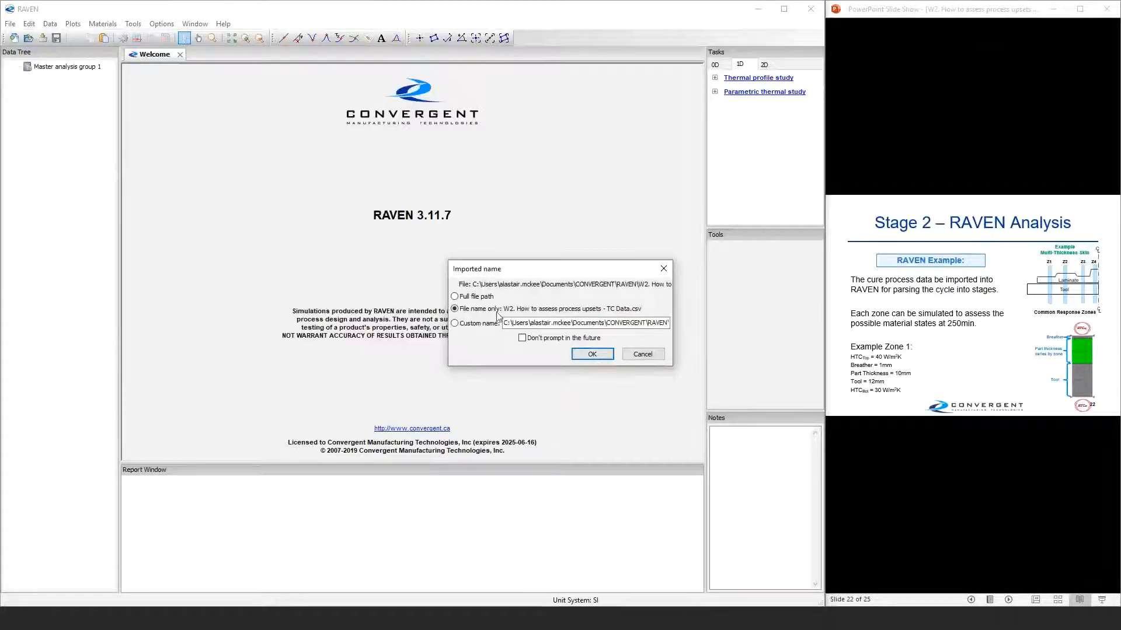
click(587, 357)
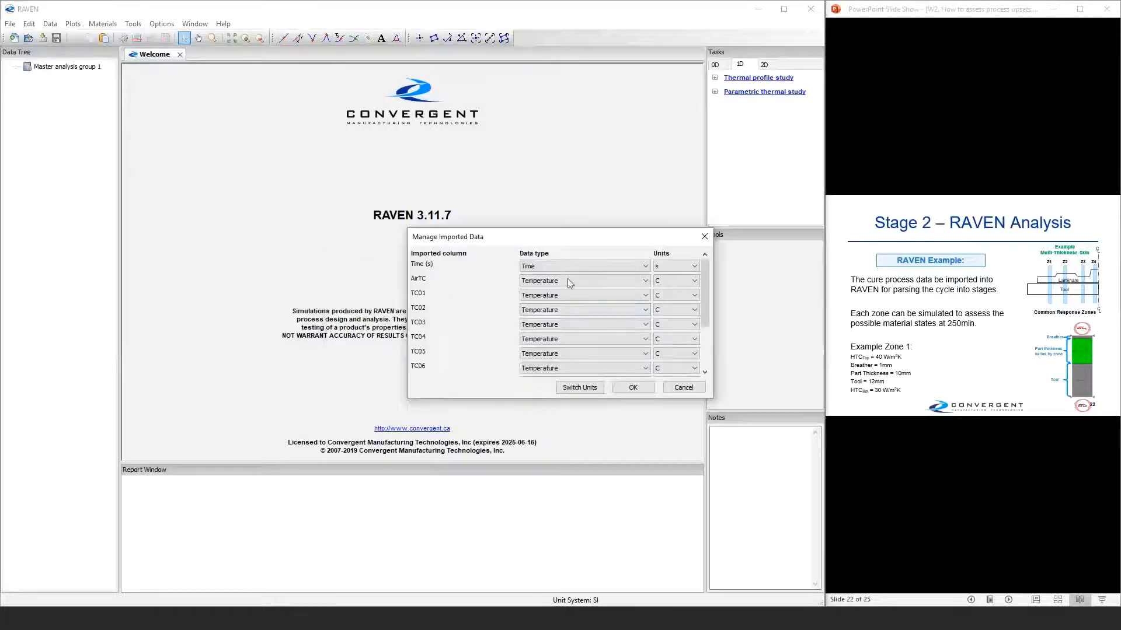
mouse_move(704, 278)
mouse_down()
mouse_move(705, 320)
mouse_move(698, 274)
mouse_up()
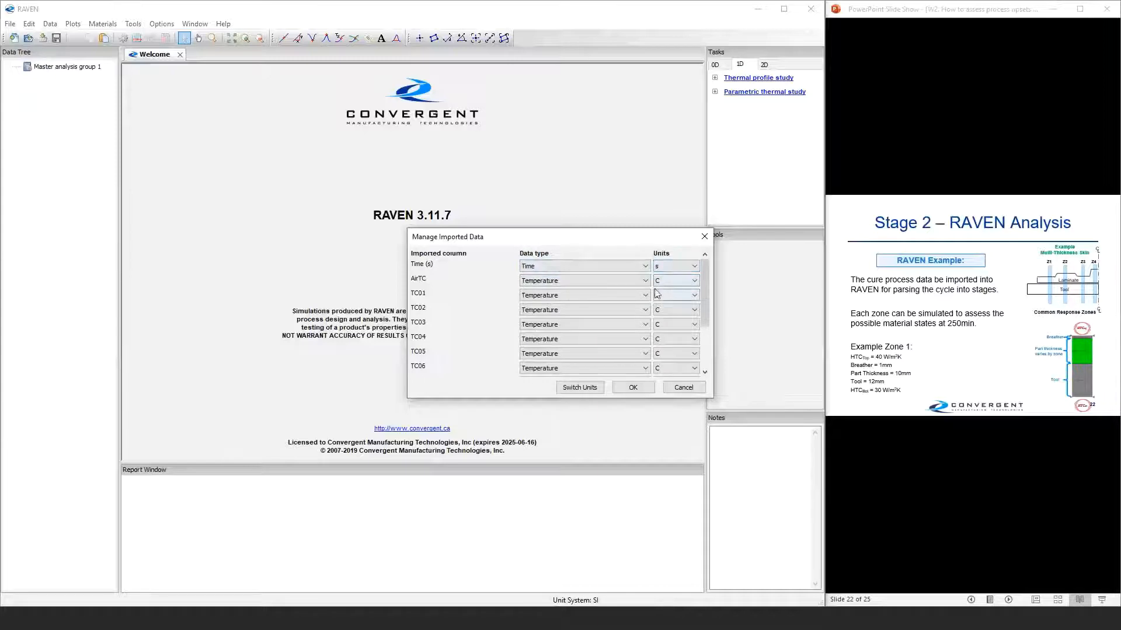
click(632, 388)
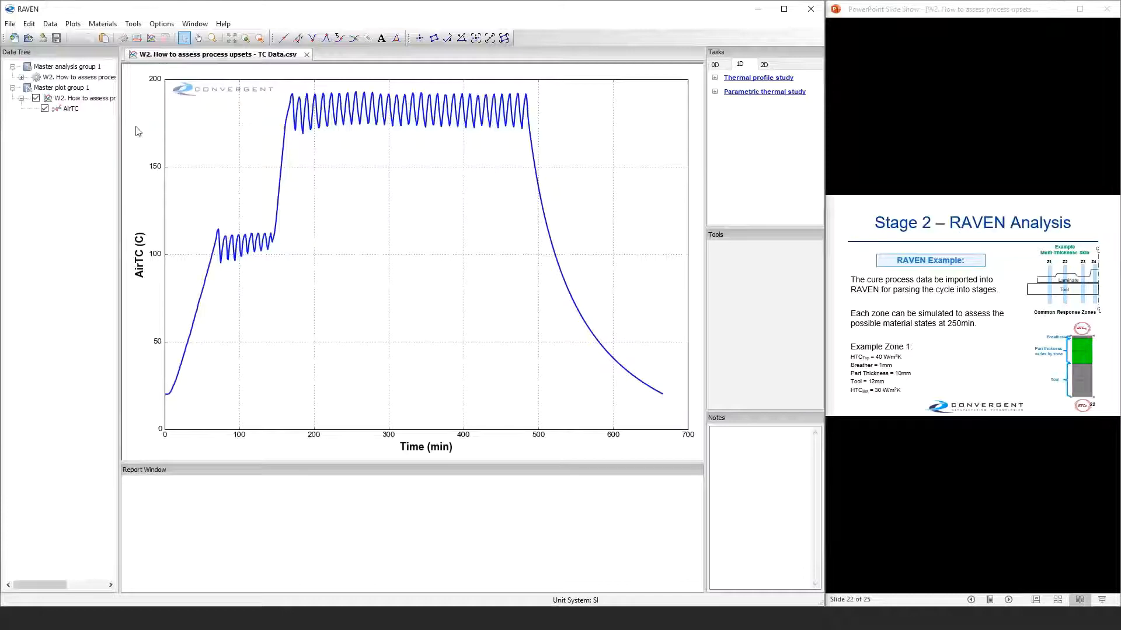
Start a new plot series from the imported data with all thermocouple columns from TC01 on as Y-axis data, excluding AirTC
right_click(349, 190)
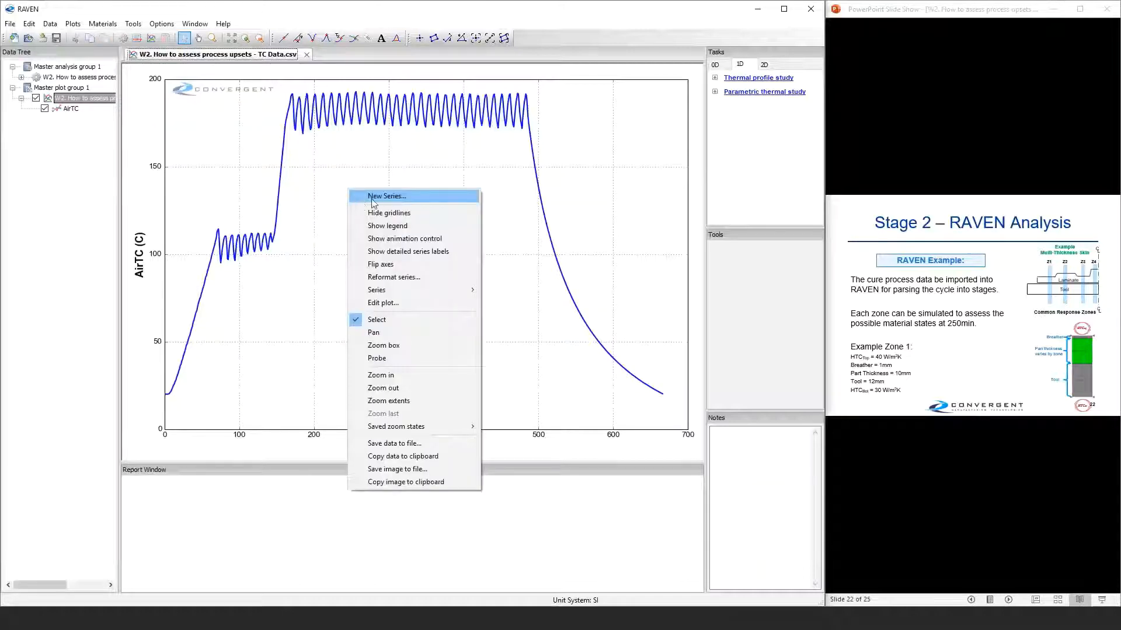
click(372, 197)
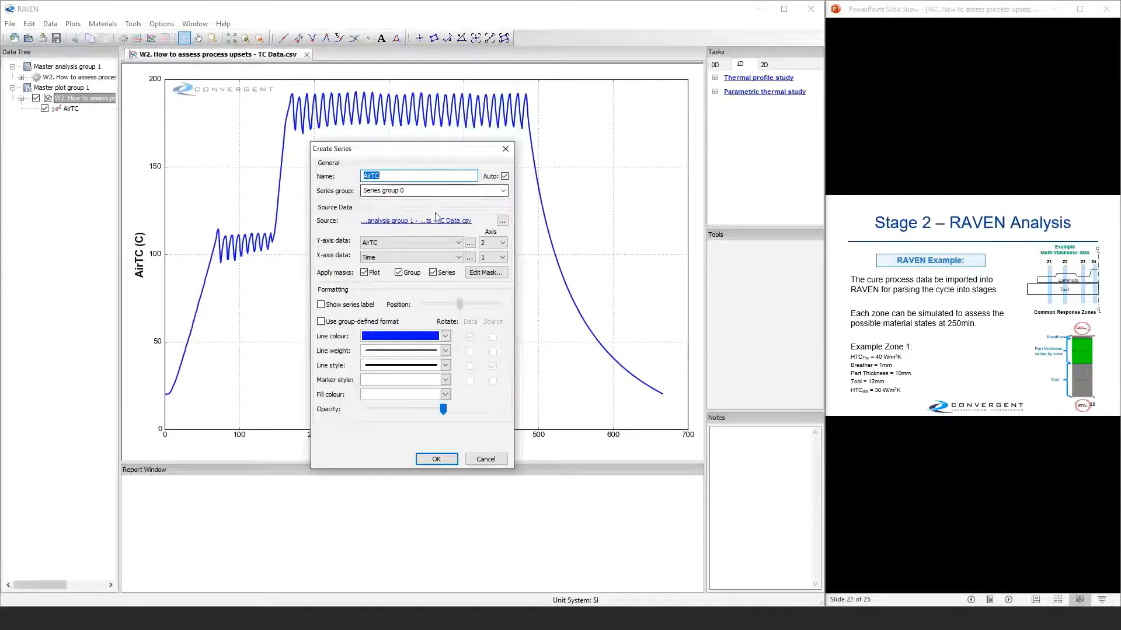
click(427, 222)
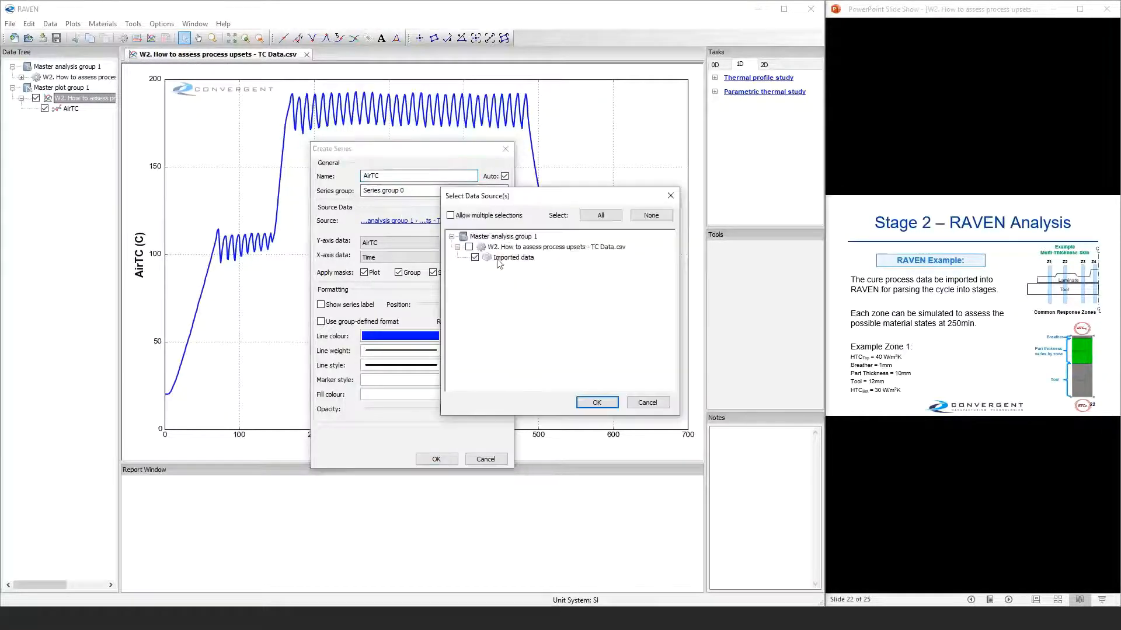
click(597, 403)
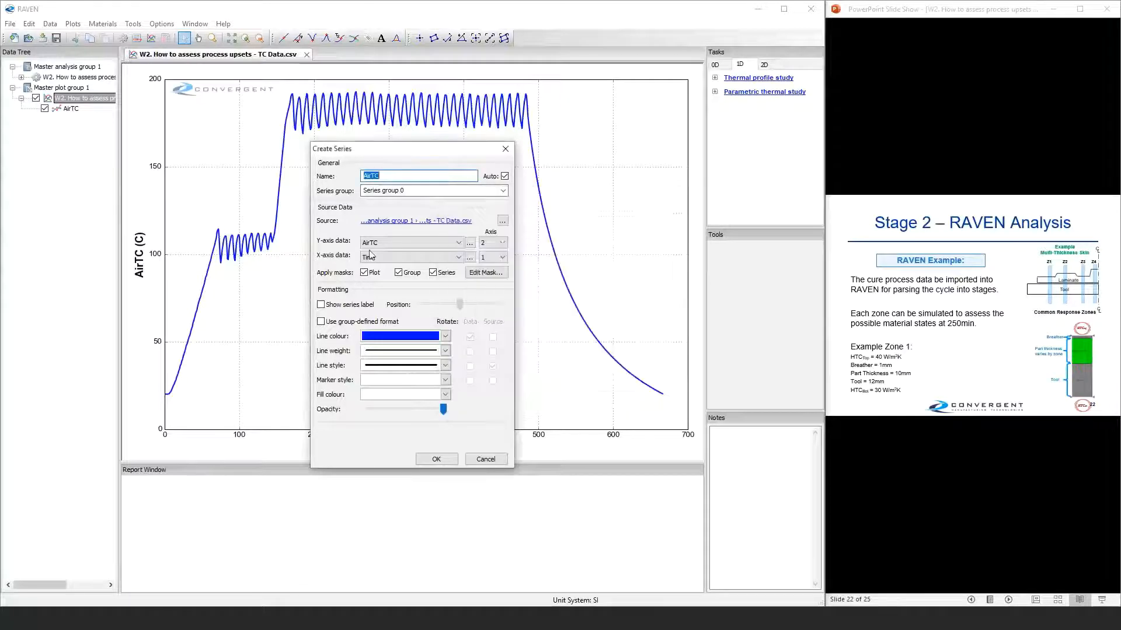
click(470, 243)
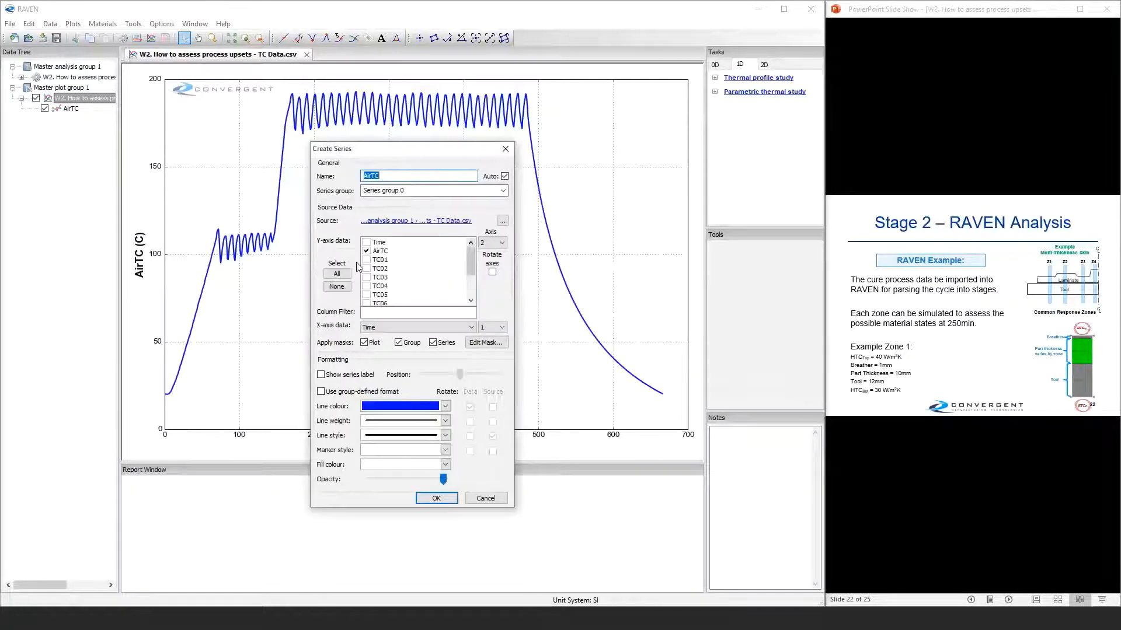
click(337, 274)
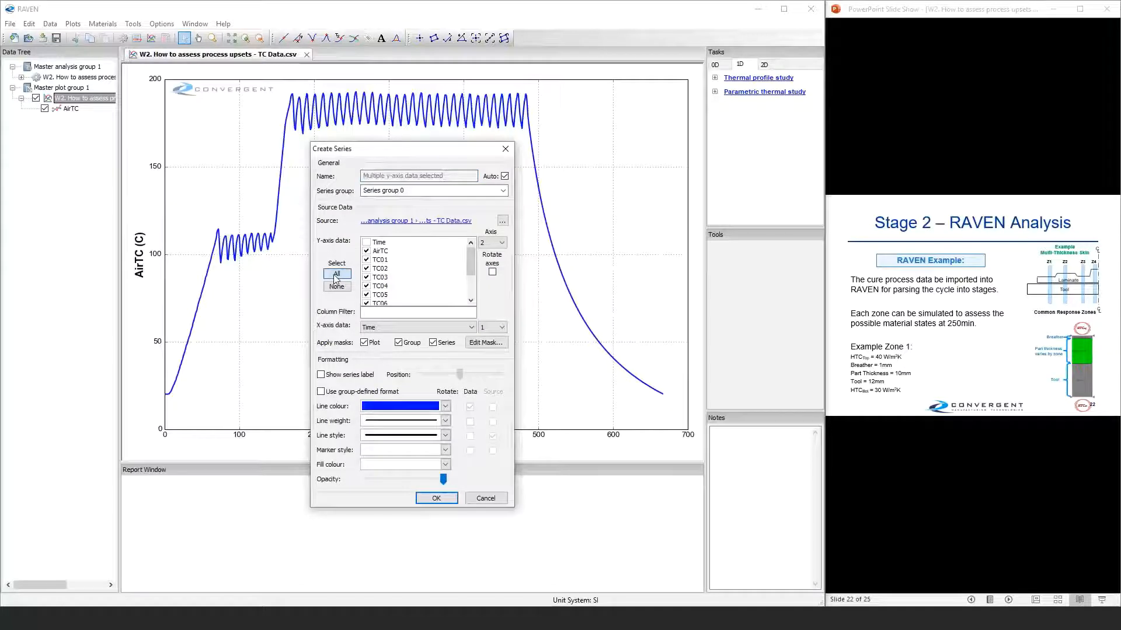
click(366, 251)
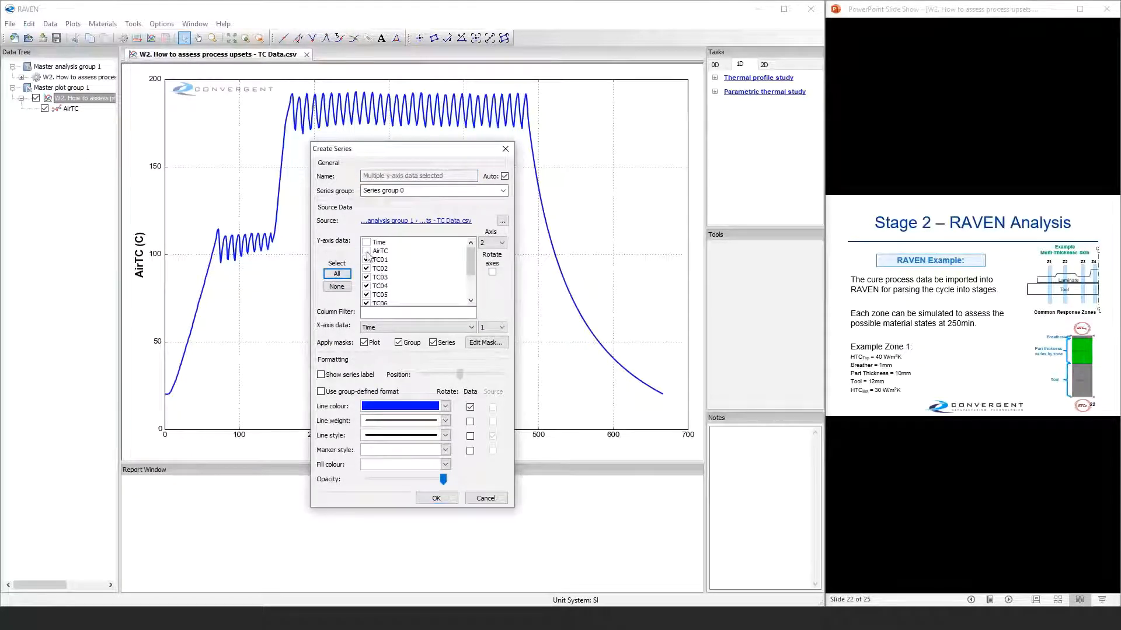
Assign the new thermocouple series to Y axis 1, set the starting line colour to green, and create them
click(490, 243)
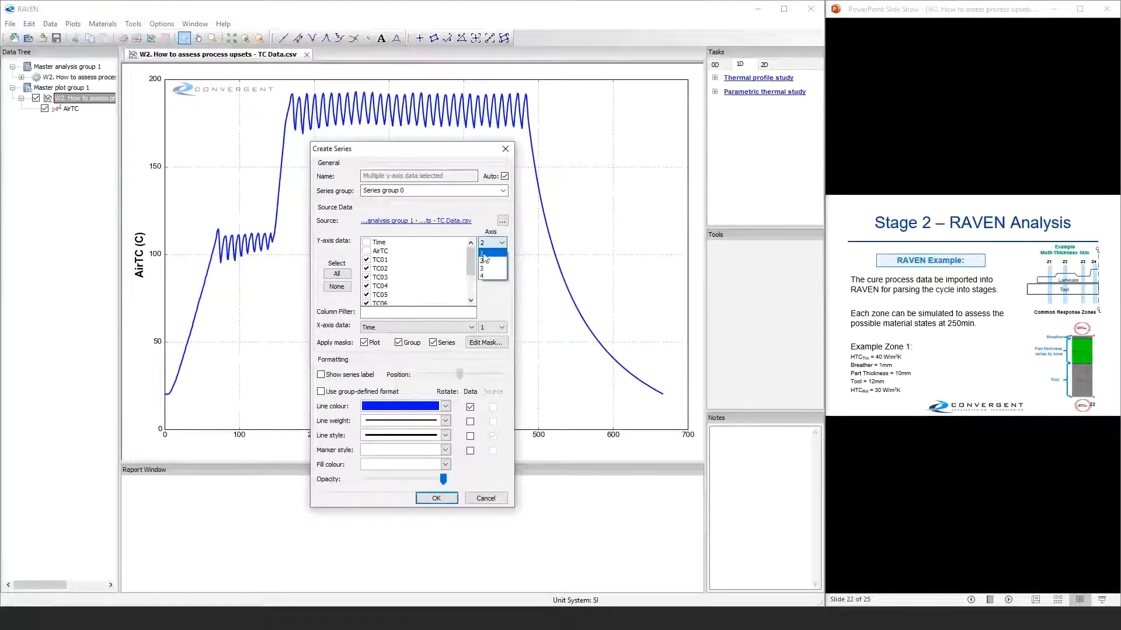
click(490, 252)
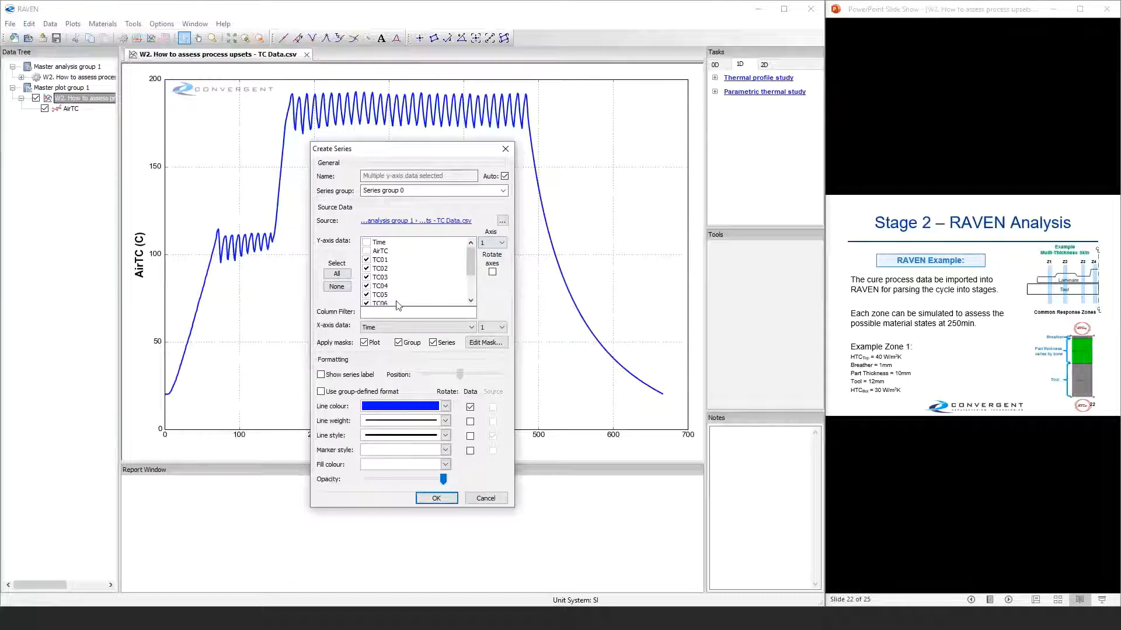
click(412, 408)
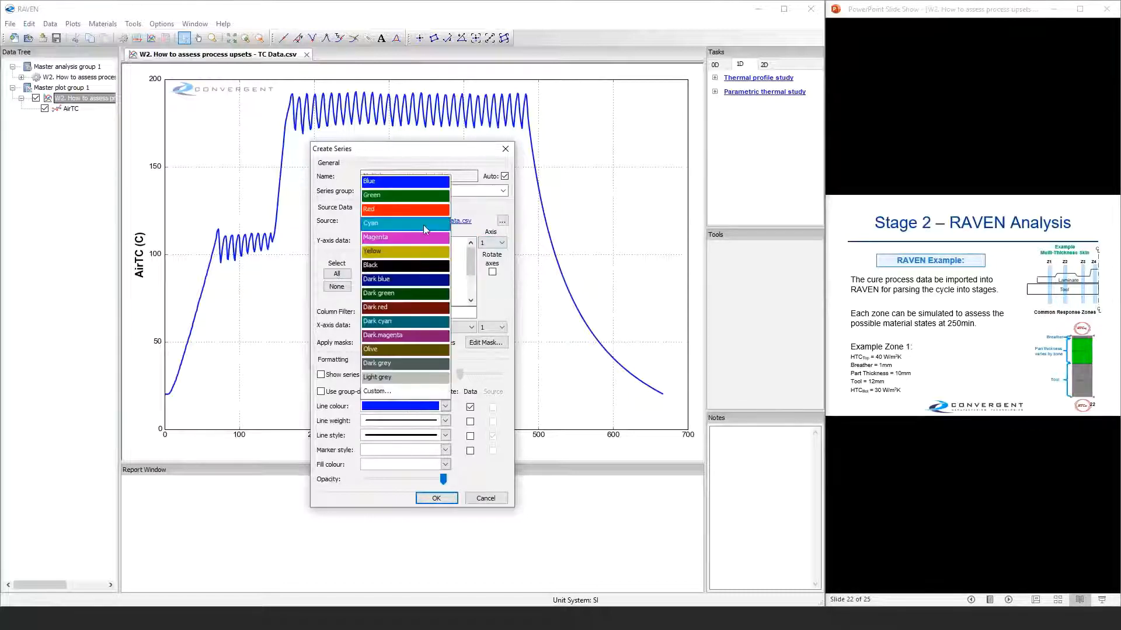
click(422, 195)
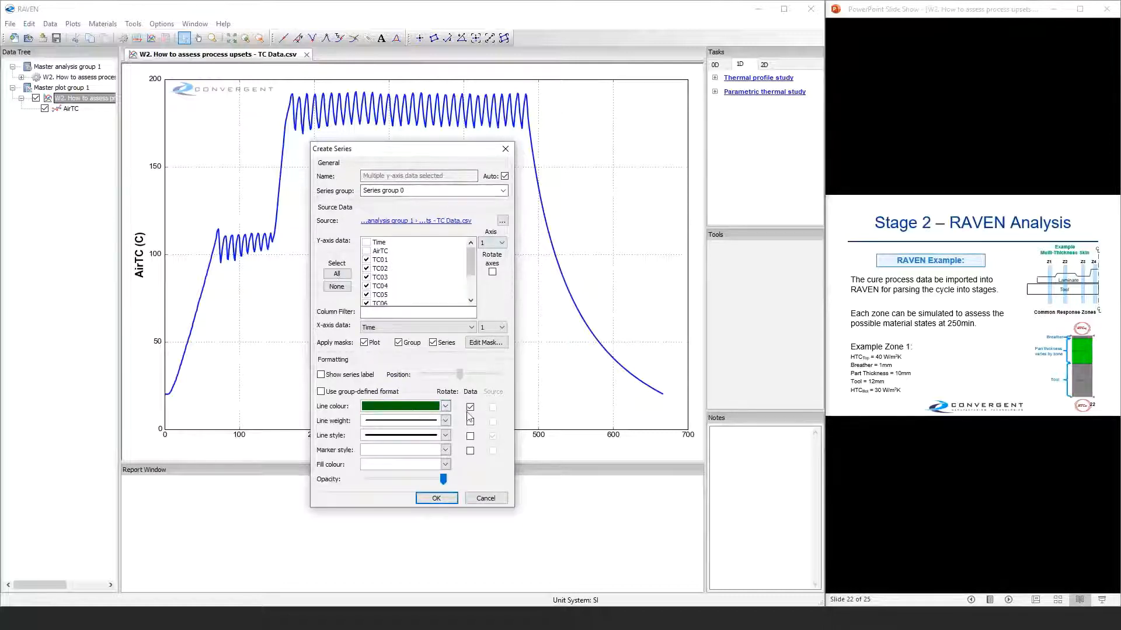
click(431, 499)
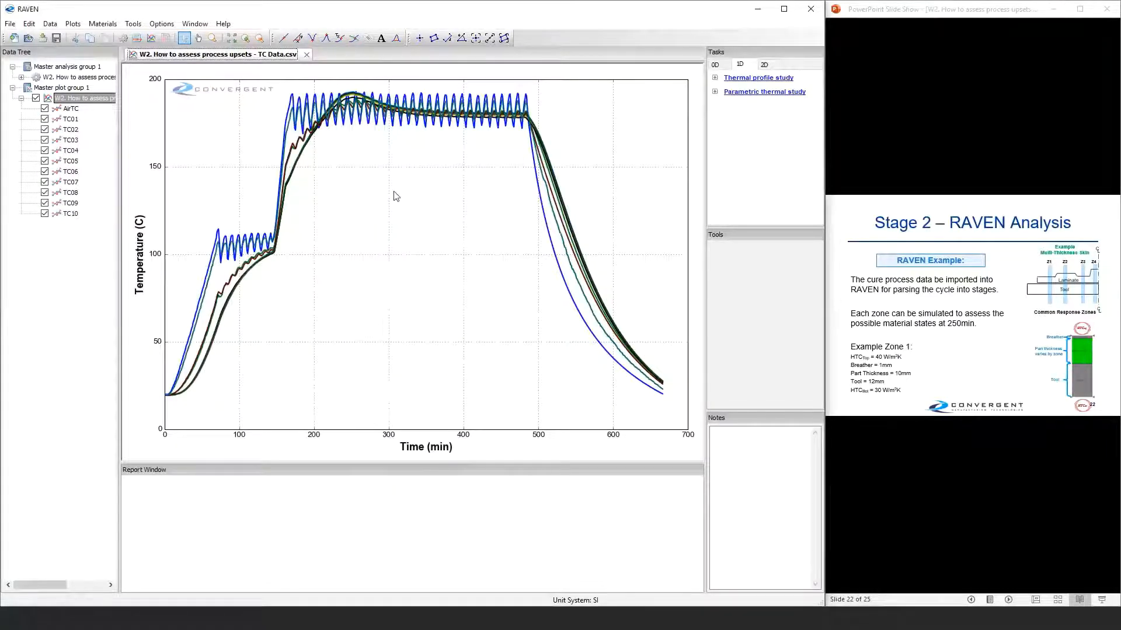
Show the plot legend and place it in the empty area beneath the temperature curves
right_click(447, 234)
click(470, 268)
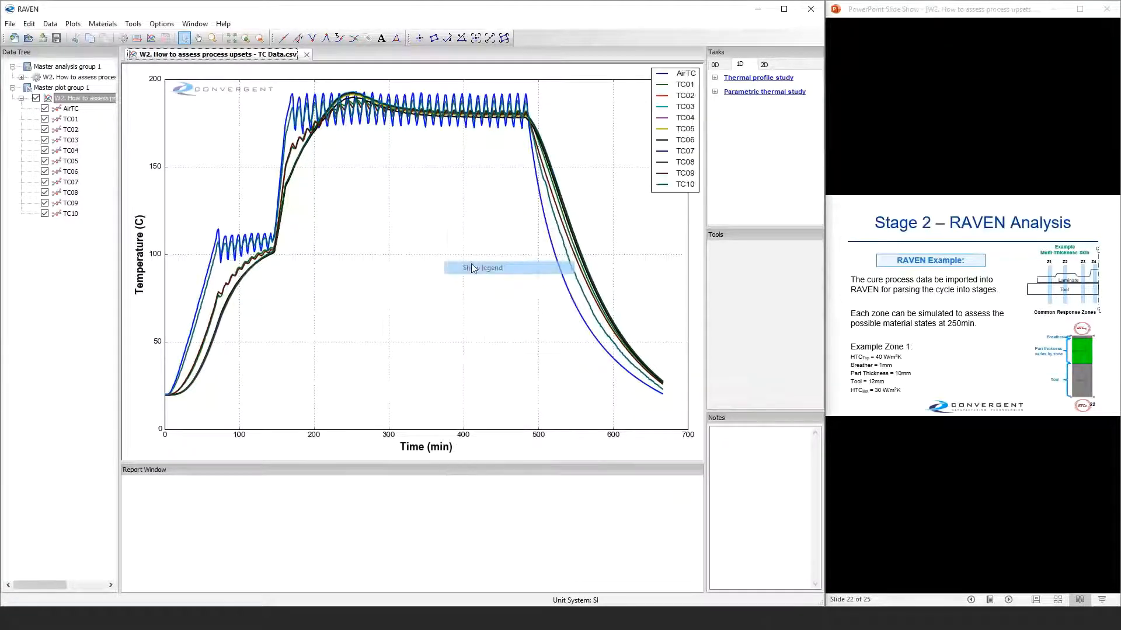
drag(639, 185, 459, 374)
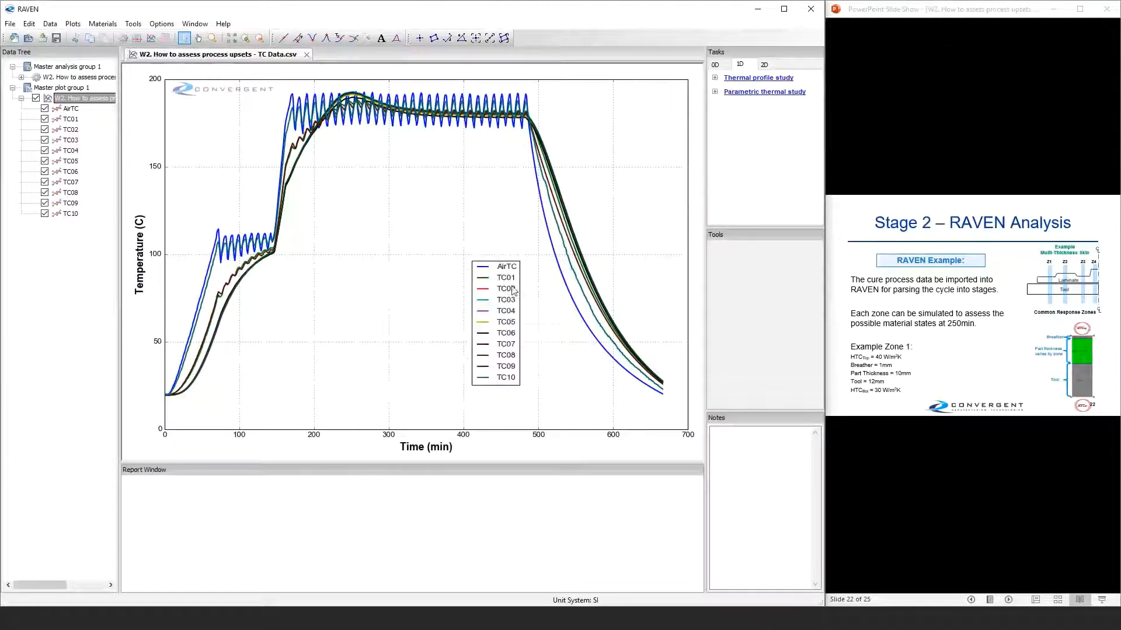
Examine the thermocouple peaks in the high-temperature hold up close, and return to the full plot extents
click(212, 37)
drag(258, 87, 483, 150)
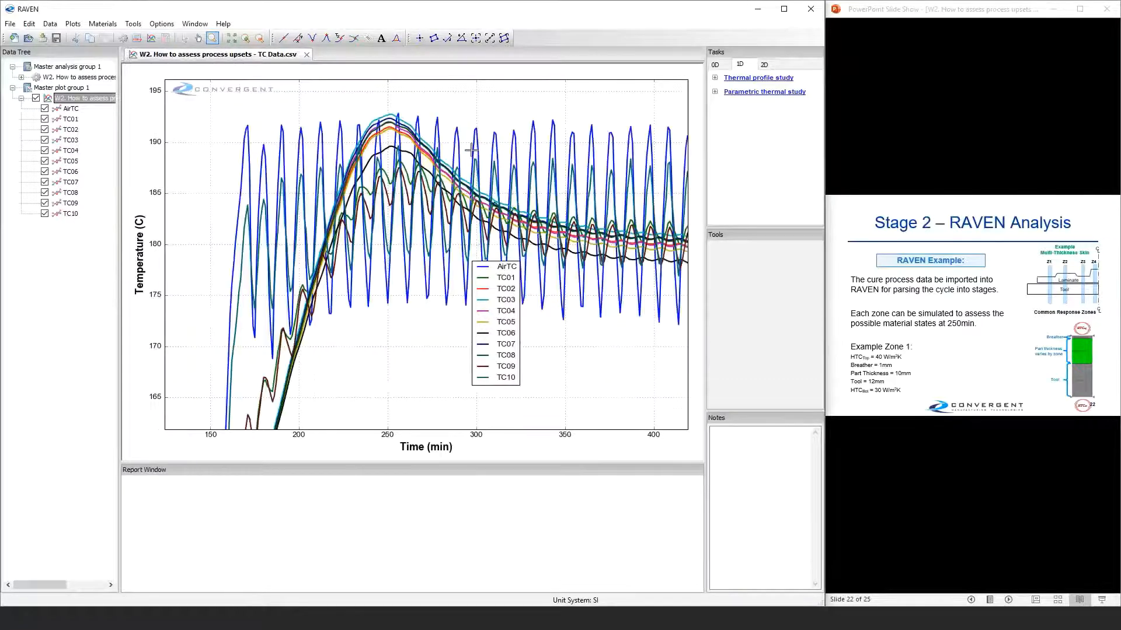
click(232, 38)
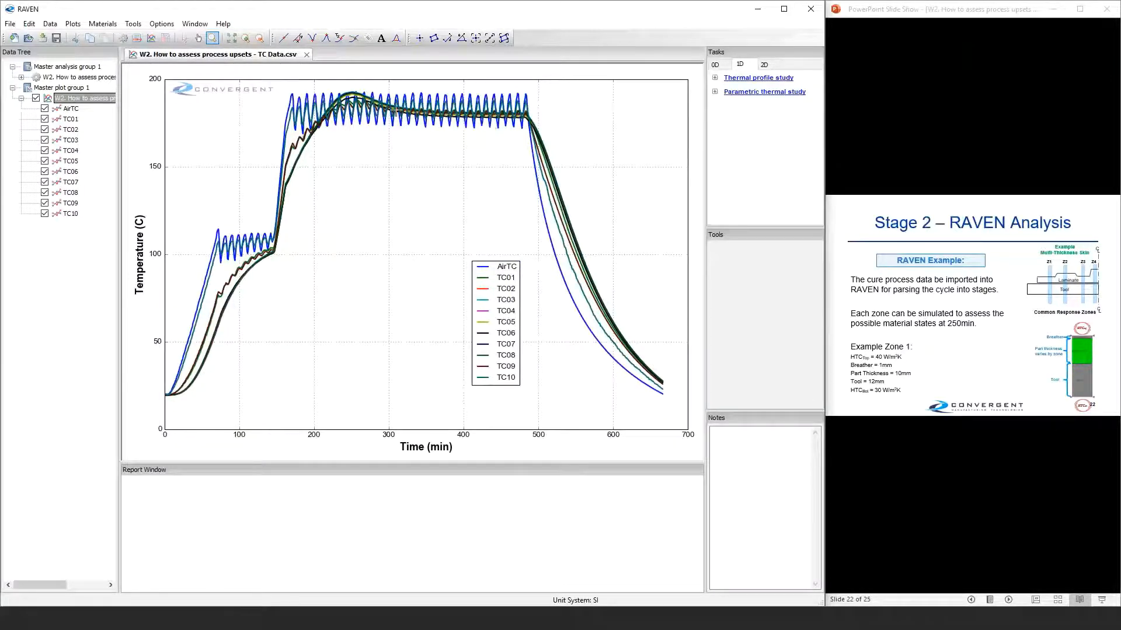
click(187, 38)
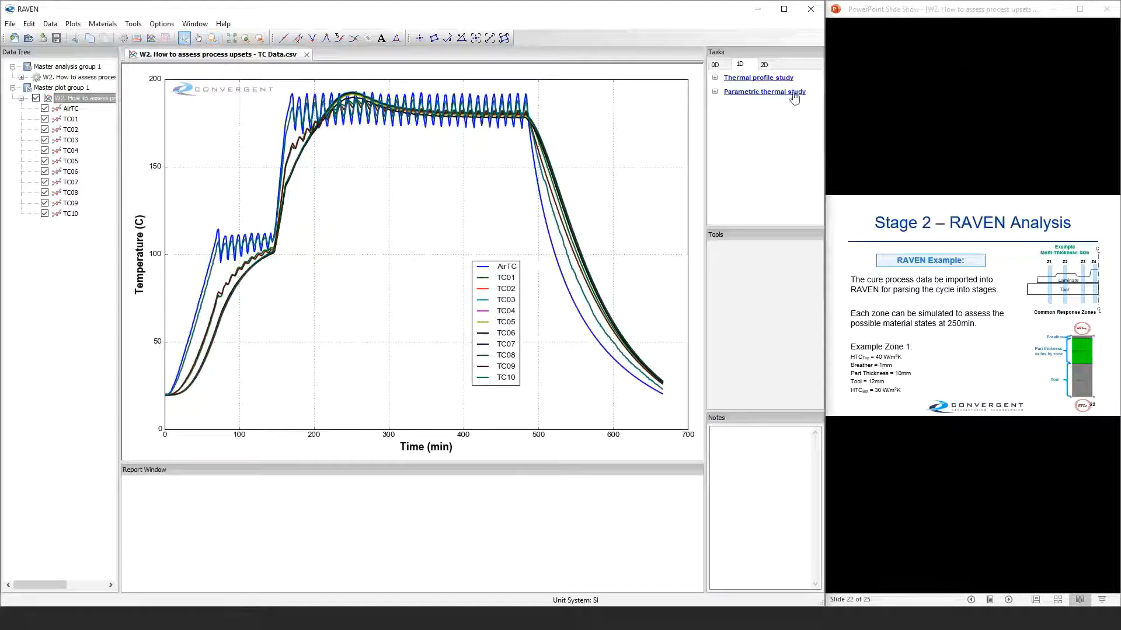
Create a 1D thermal profile study and add a top boundary layer with an HTC of 40 W/(m2 K)
click(750, 79)
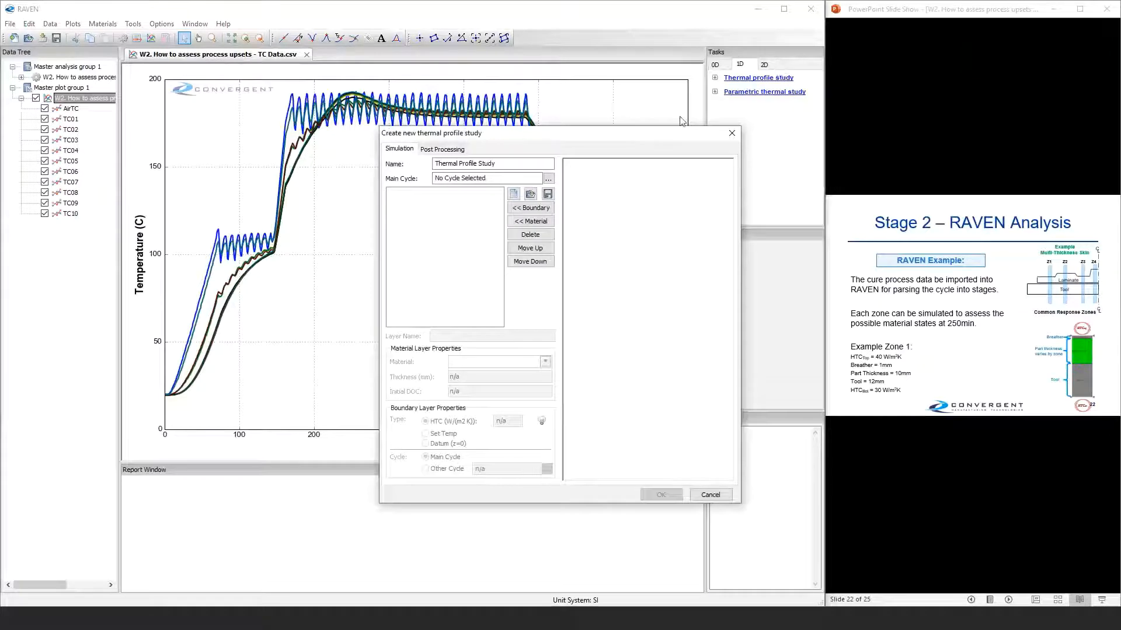
drag(559, 141, 423, 121)
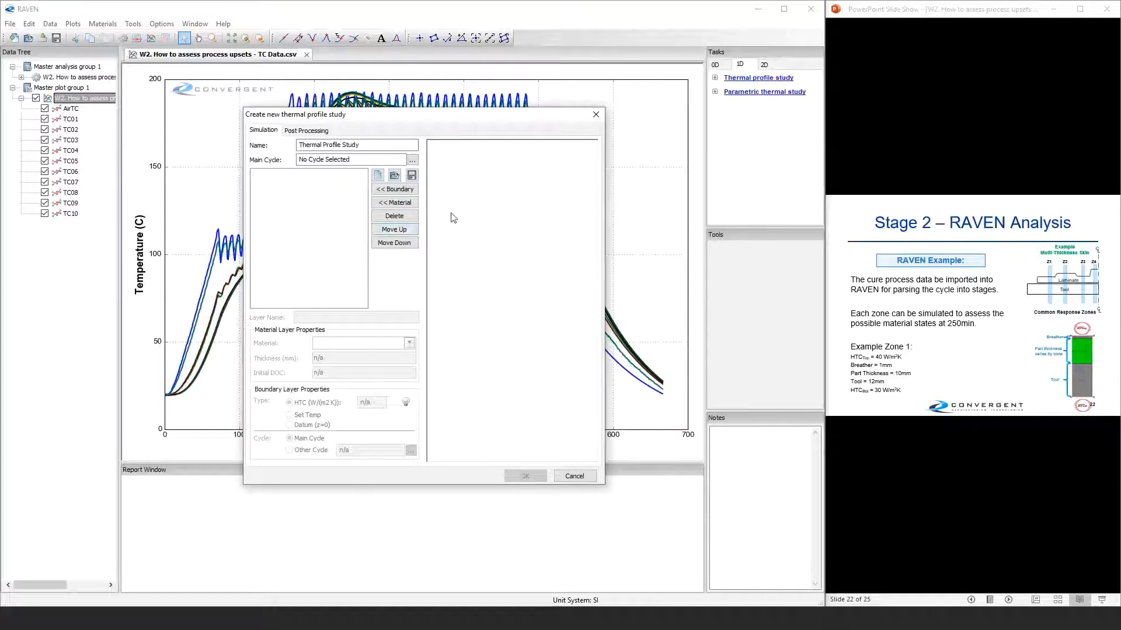
click(411, 191)
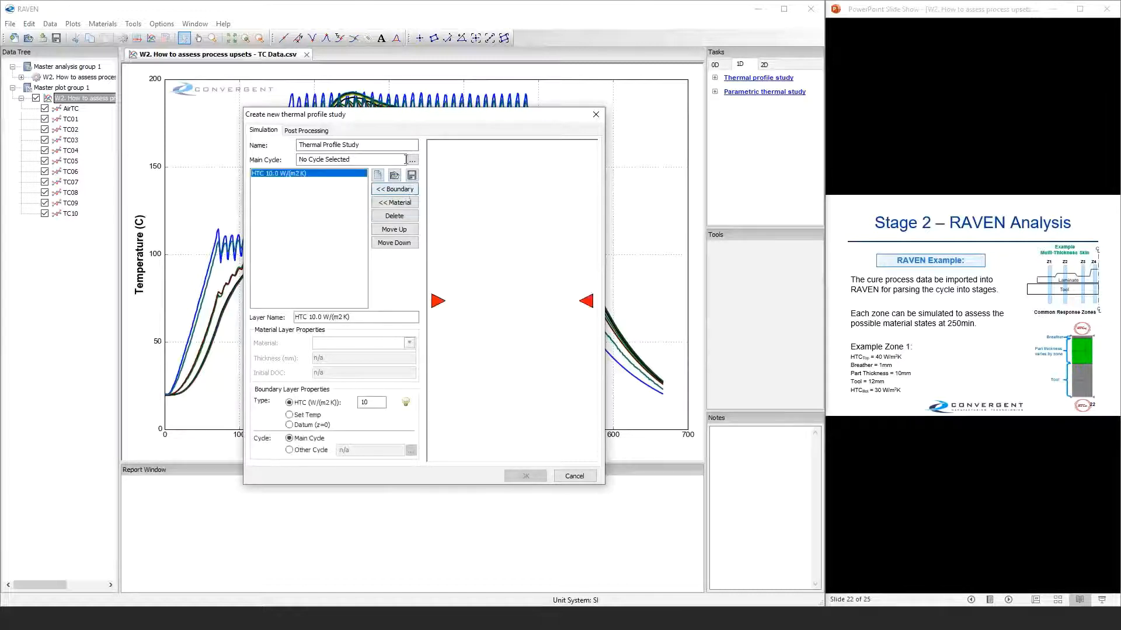
drag(369, 403, 351, 408)
text(40)
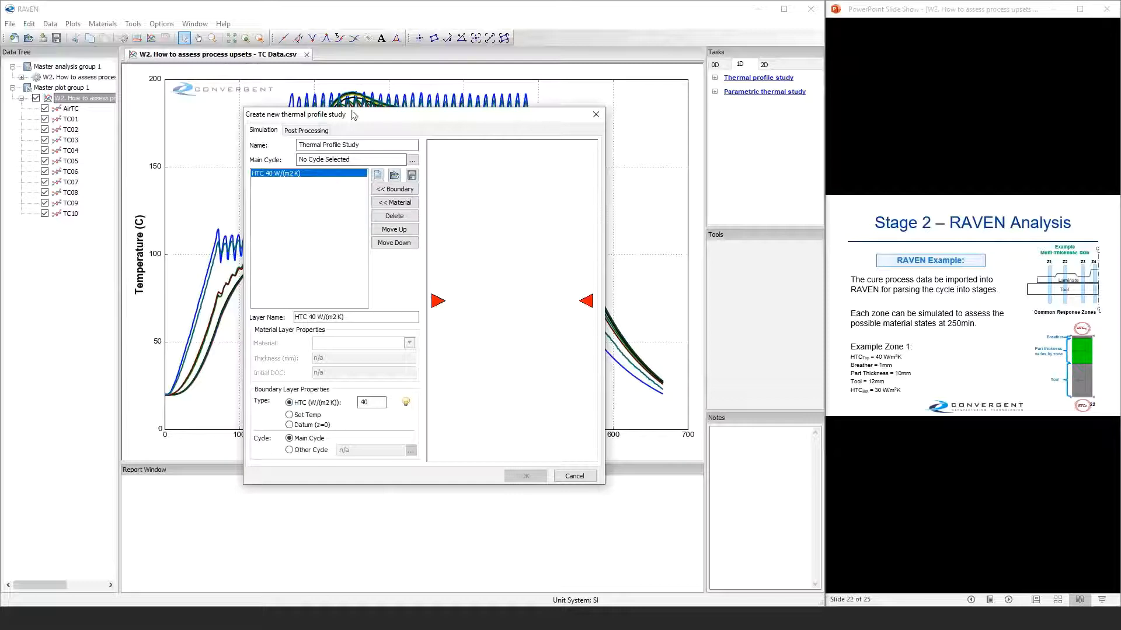
Add a Nominal Breather Cloth (Thermal Only) material layer below the top boundary with a thickness of 1 mm
click(392, 202)
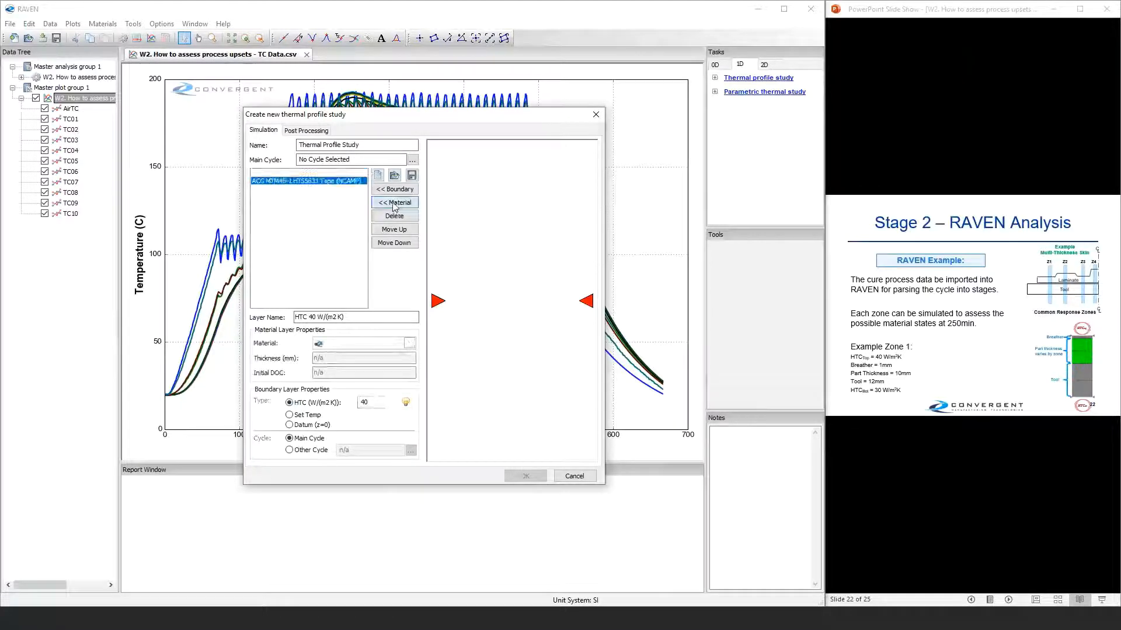
click(410, 343)
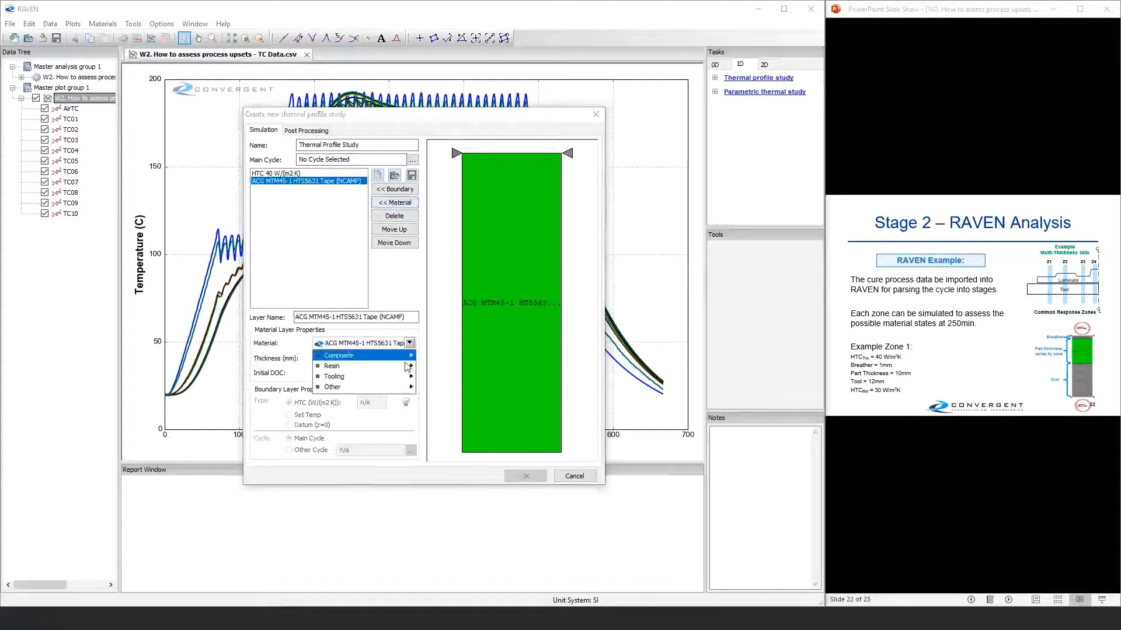
mouse_move(404, 387)
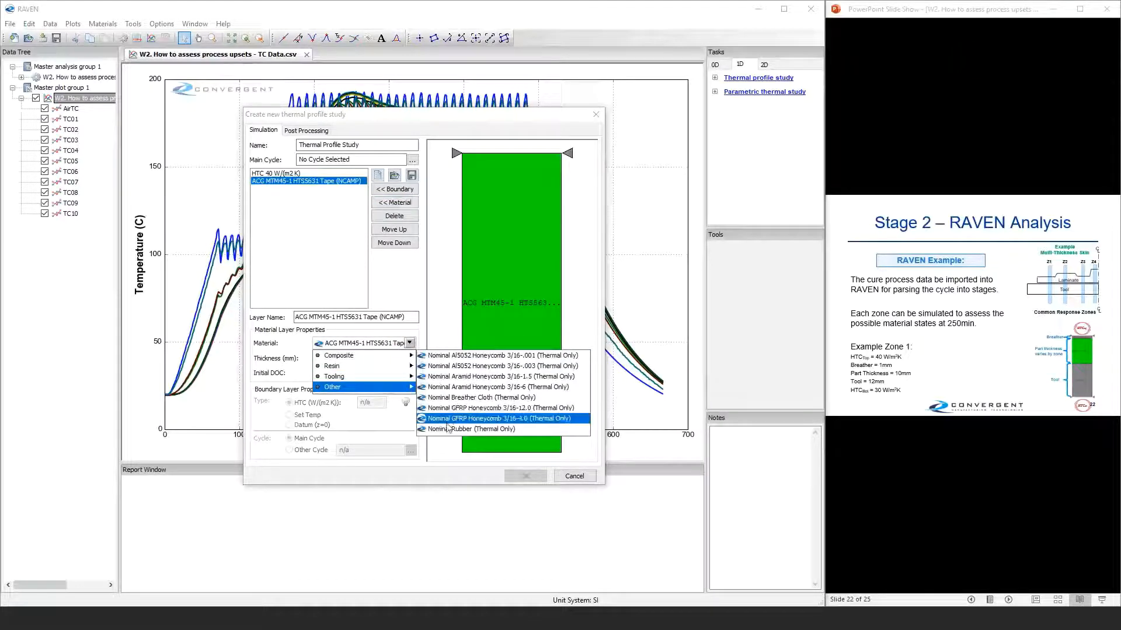
click(448, 397)
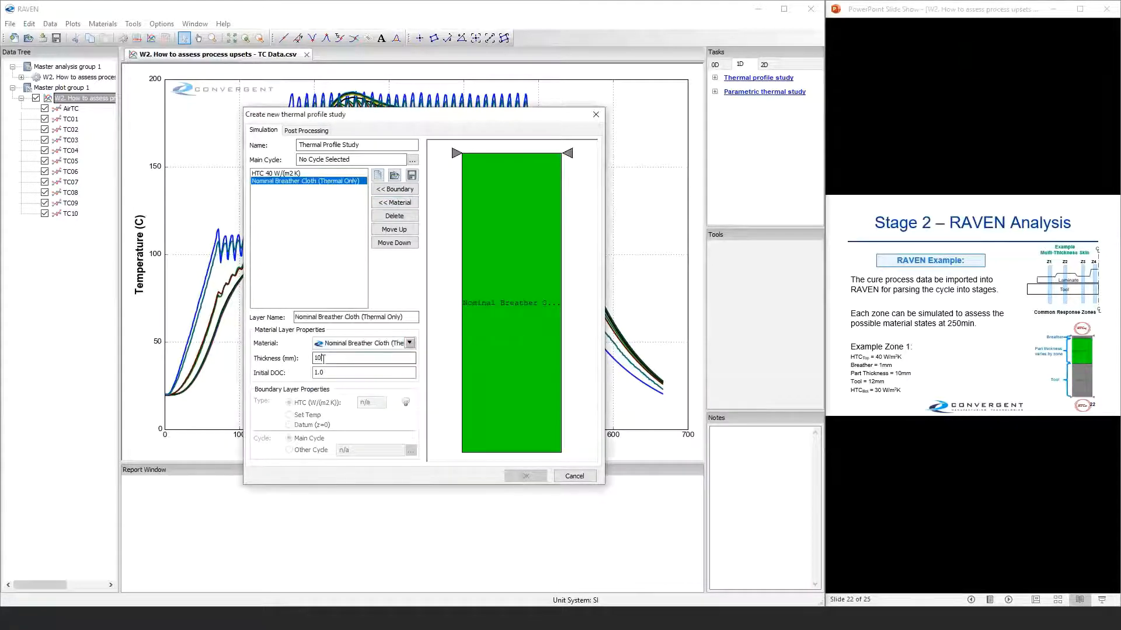
key(Tab)
text(1)
key(shift+Tab)
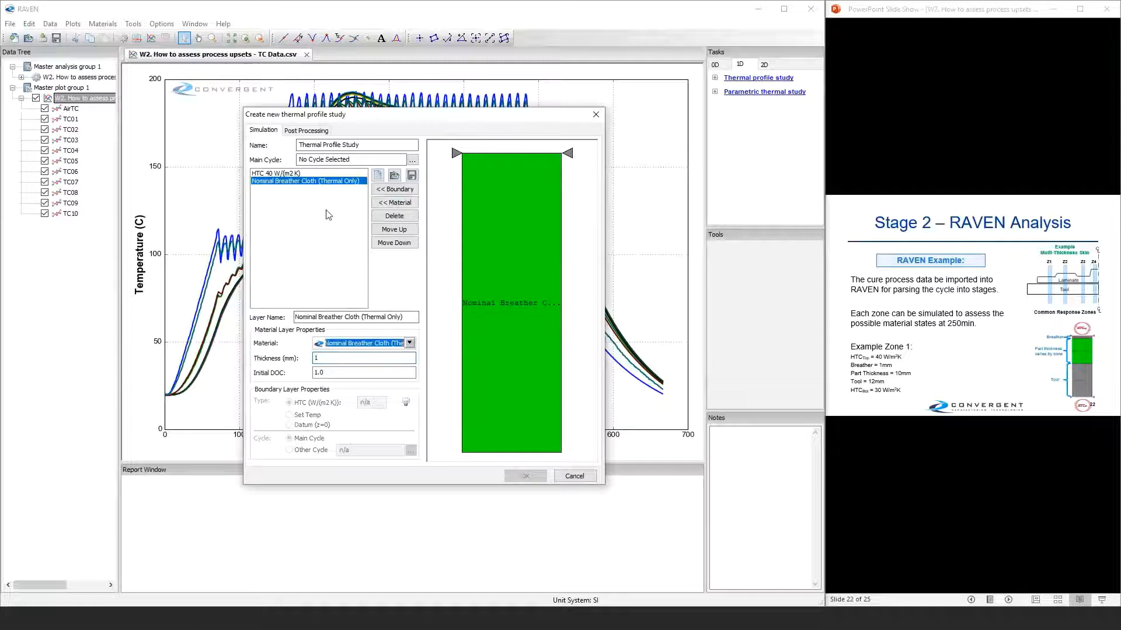
Add a 10 mm HEXCEL 8552 AGP193-PW Fabric (NCAMP) composite material layer below the breather cloth
click(394, 202)
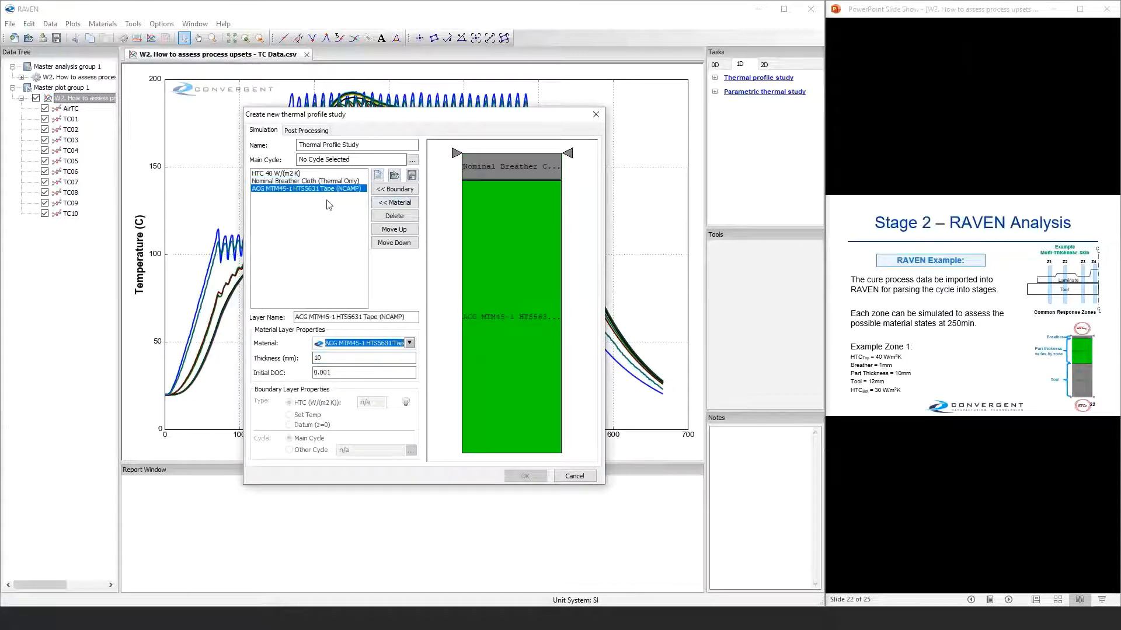
click(410, 343)
mouse_move(402, 355)
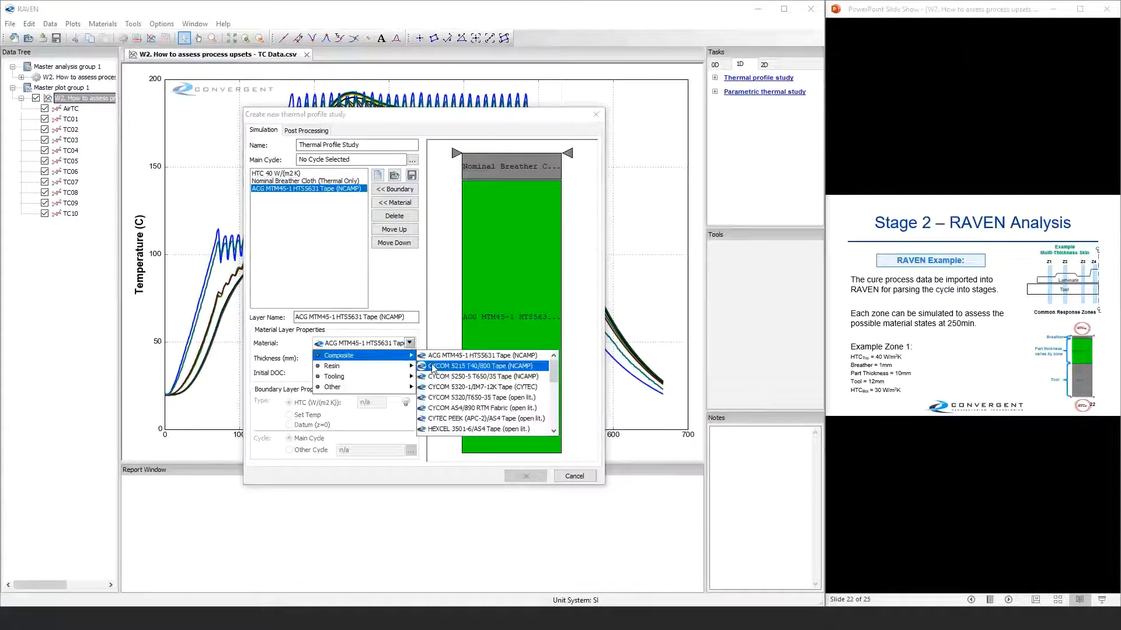
scroll(527, 403, down, 1)
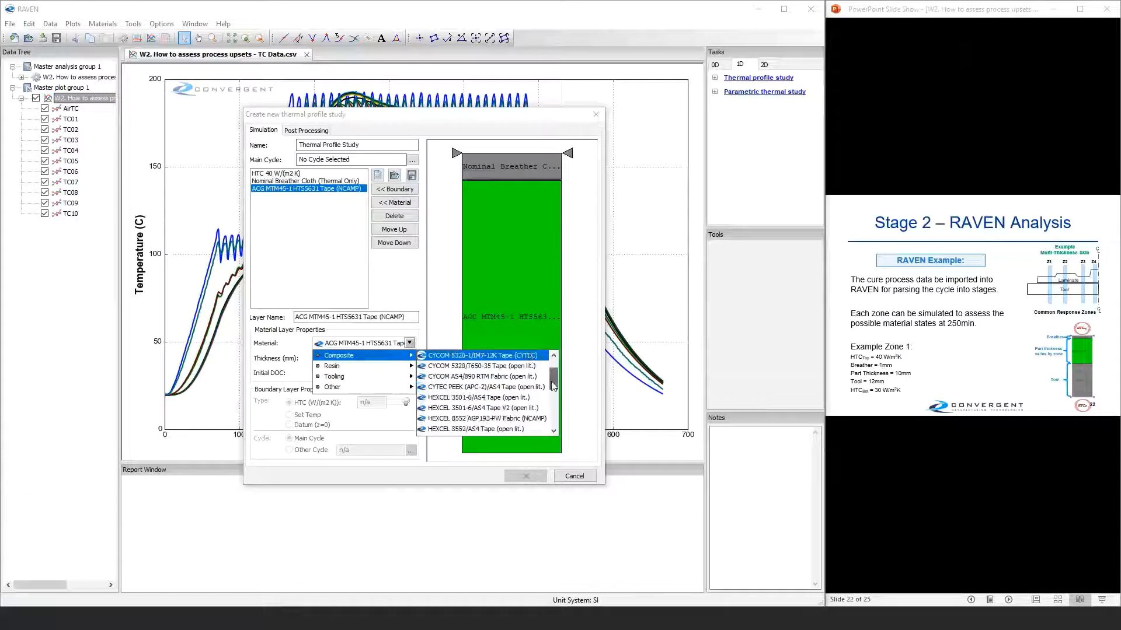
click(510, 420)
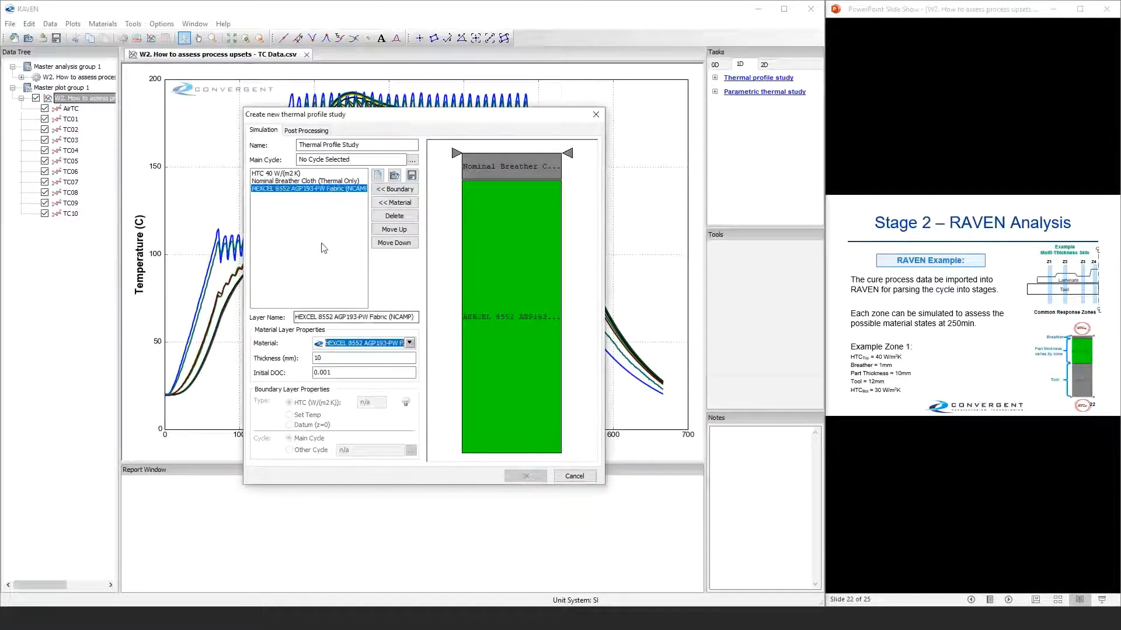
Add an Invar 36 V2 tooling material layer below the composite fabric with a thickness of 12 mm
click(402, 204)
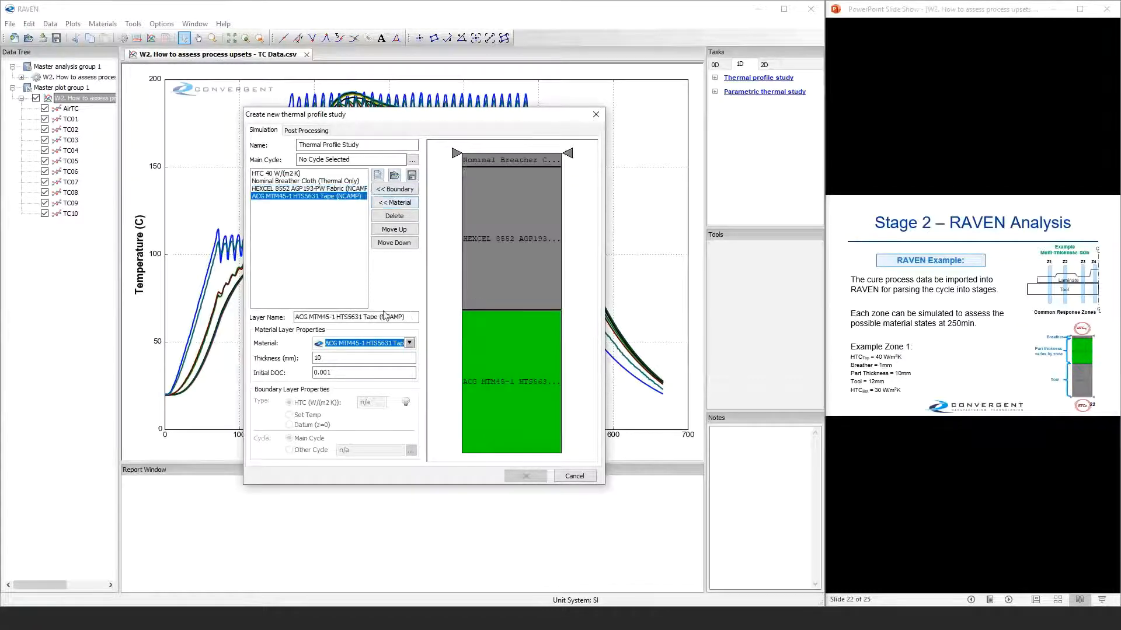
click(410, 343)
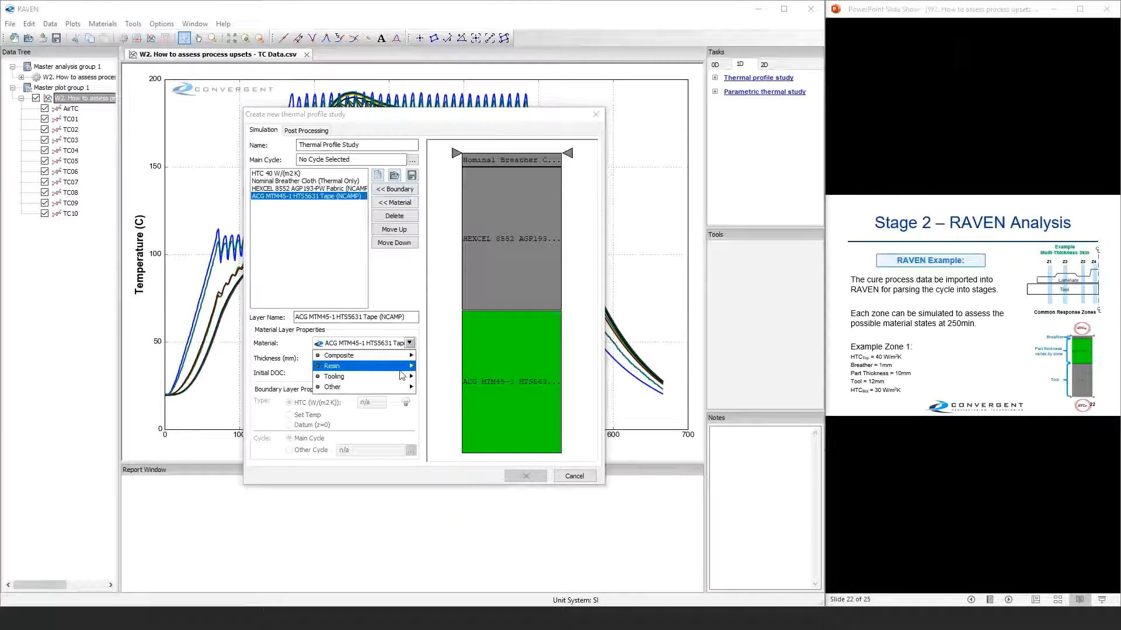
mouse_move(350, 377)
click(444, 387)
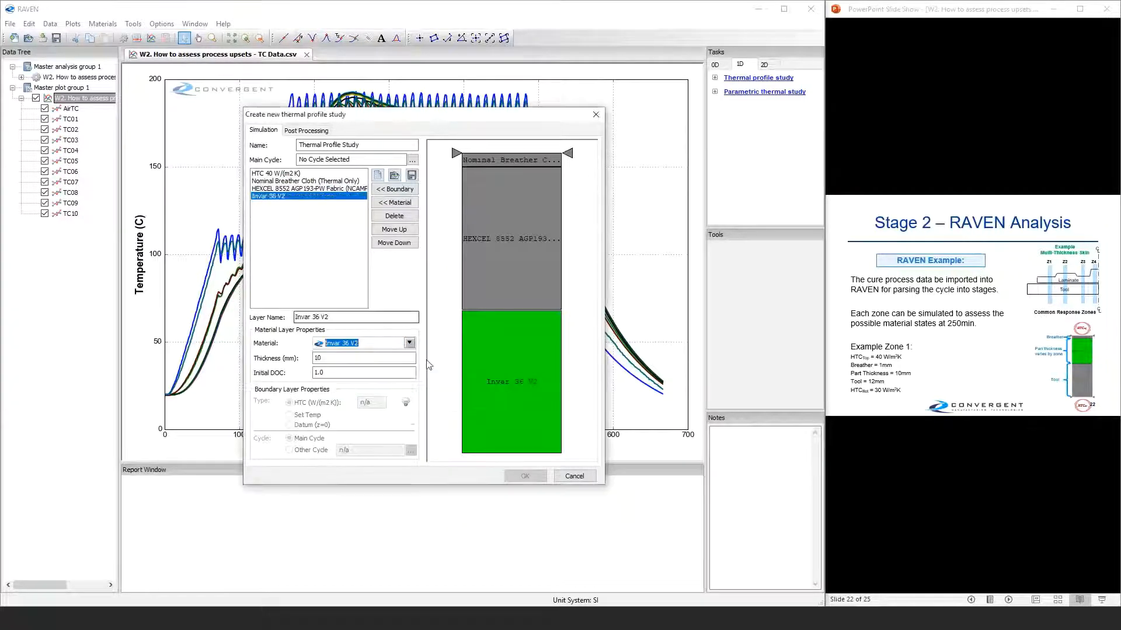
double_click(328, 361)
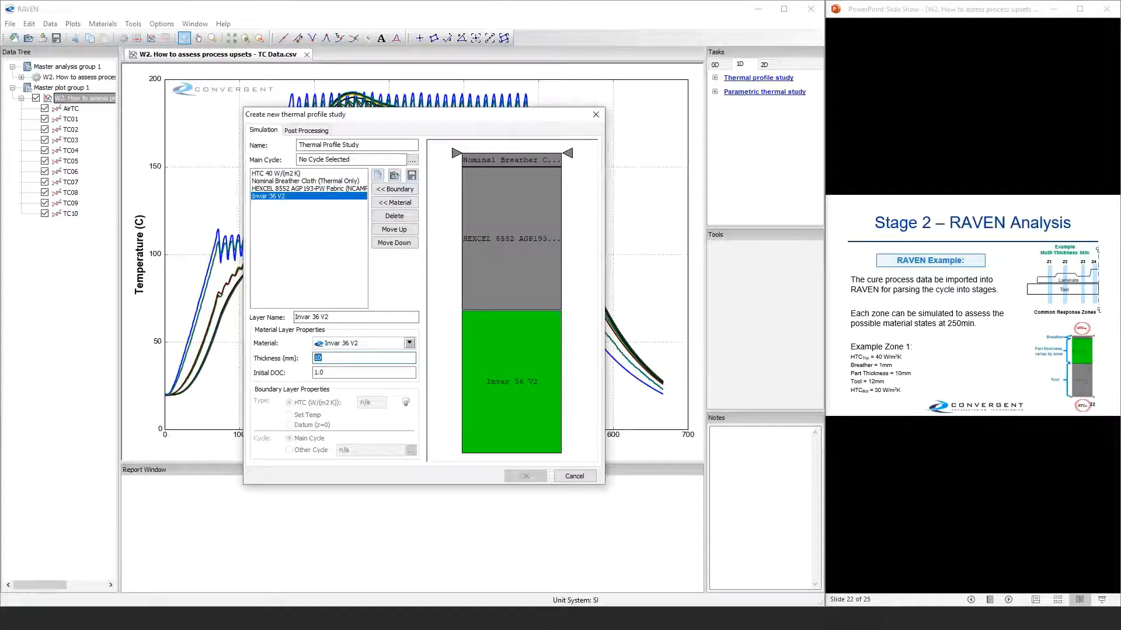
text(12)
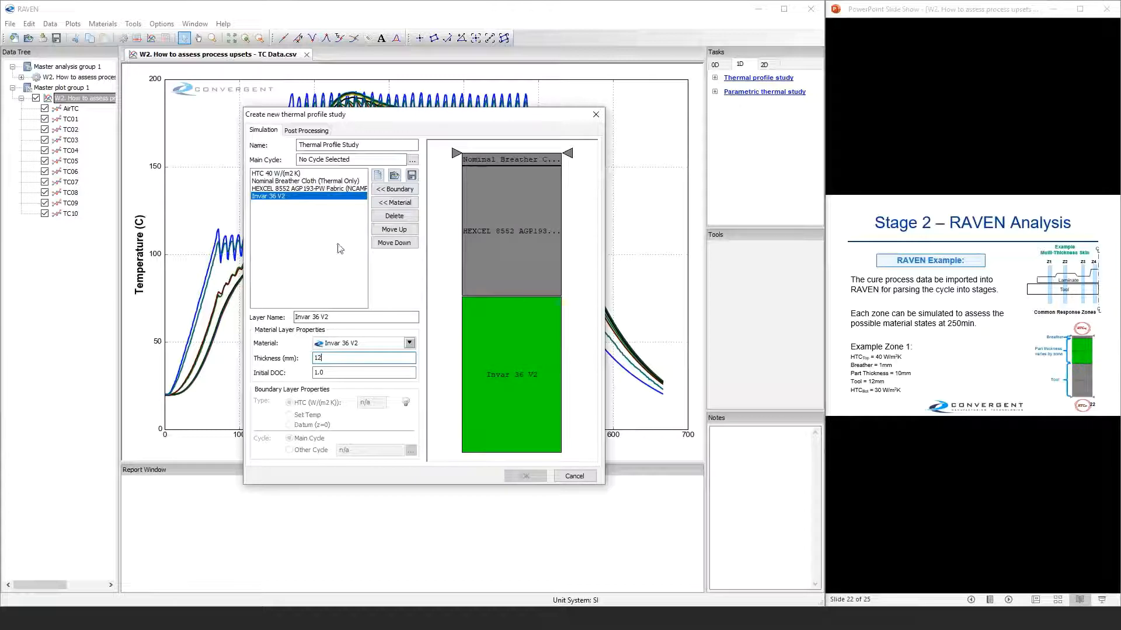
Add a bottom boundary layer below the Invar tool with an HTC of 30 W/(m2 K), and review the top boundary's properties
click(395, 189)
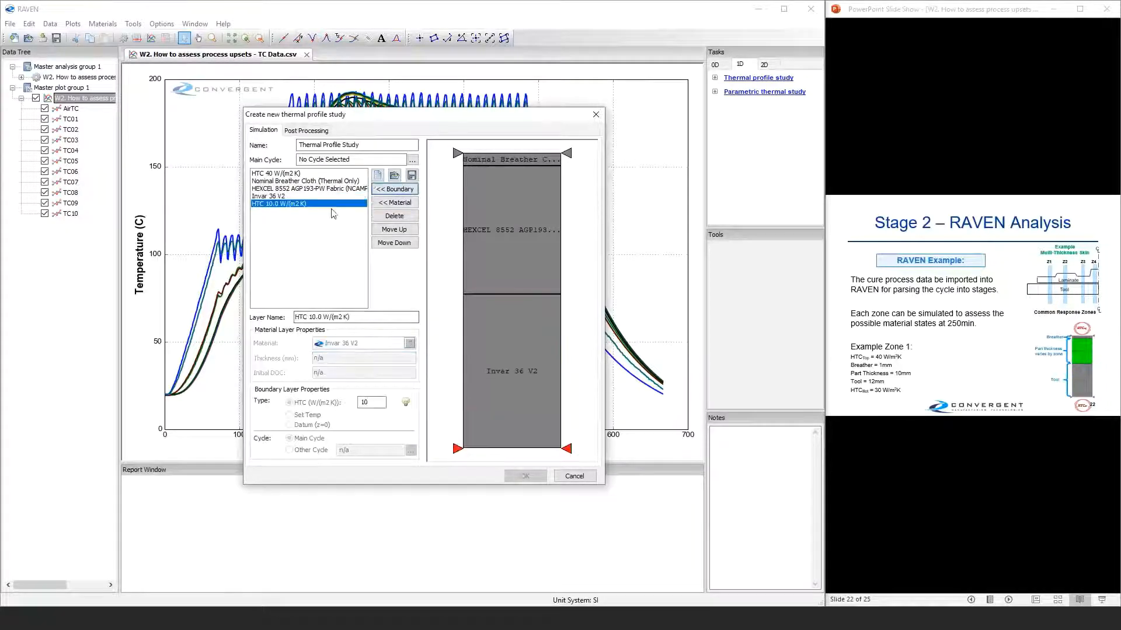
double_click(371, 402)
text(30)
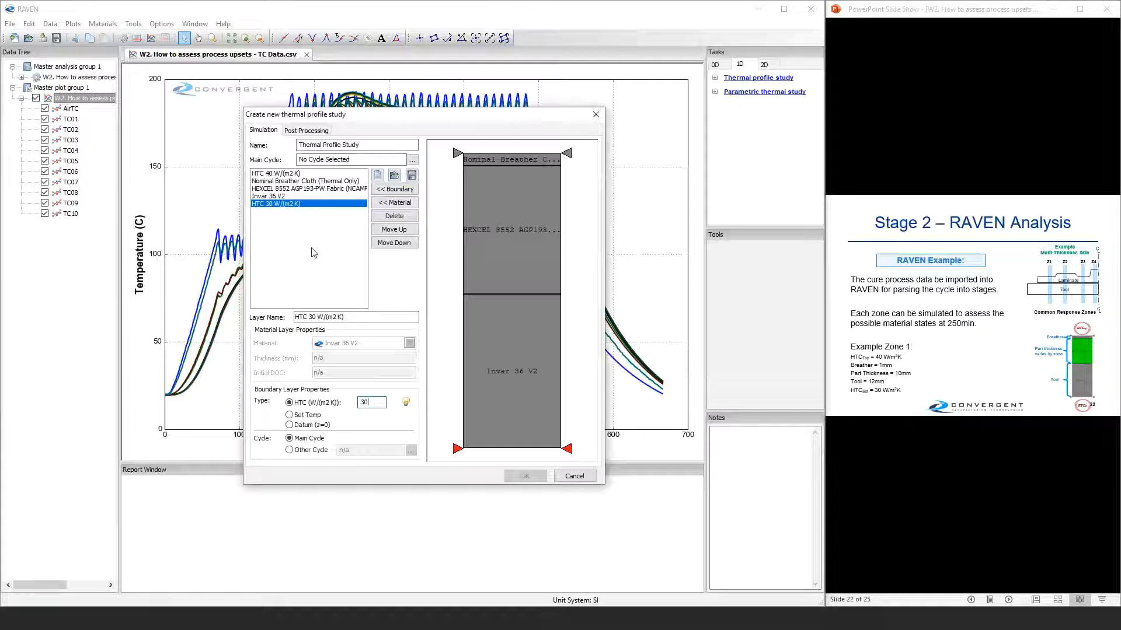
click(290, 174)
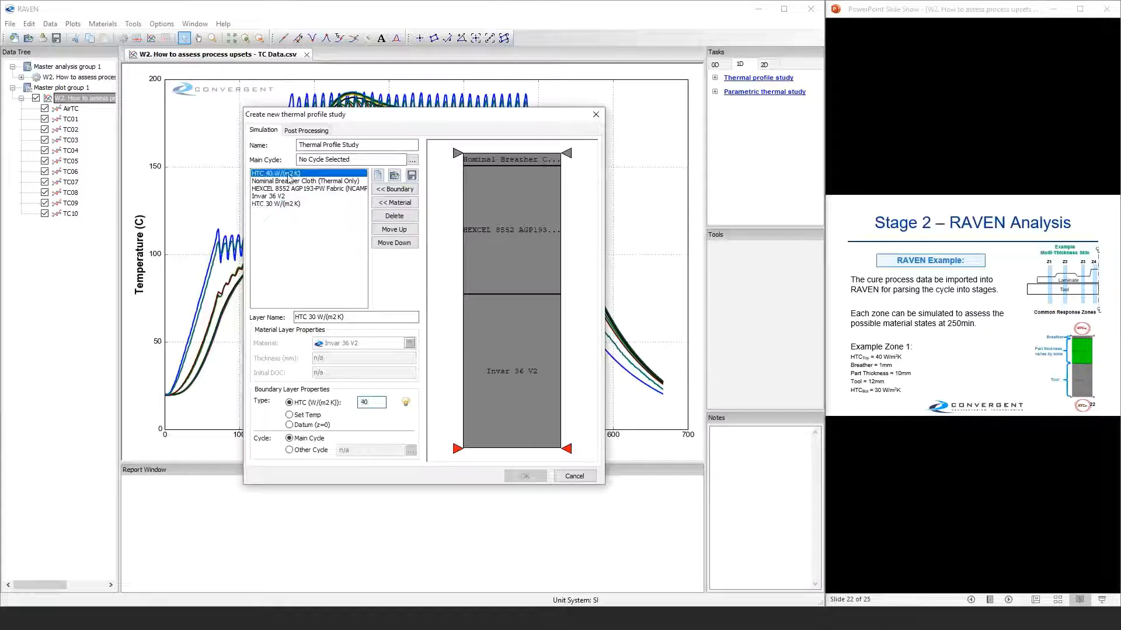
mouse_move(408, 402)
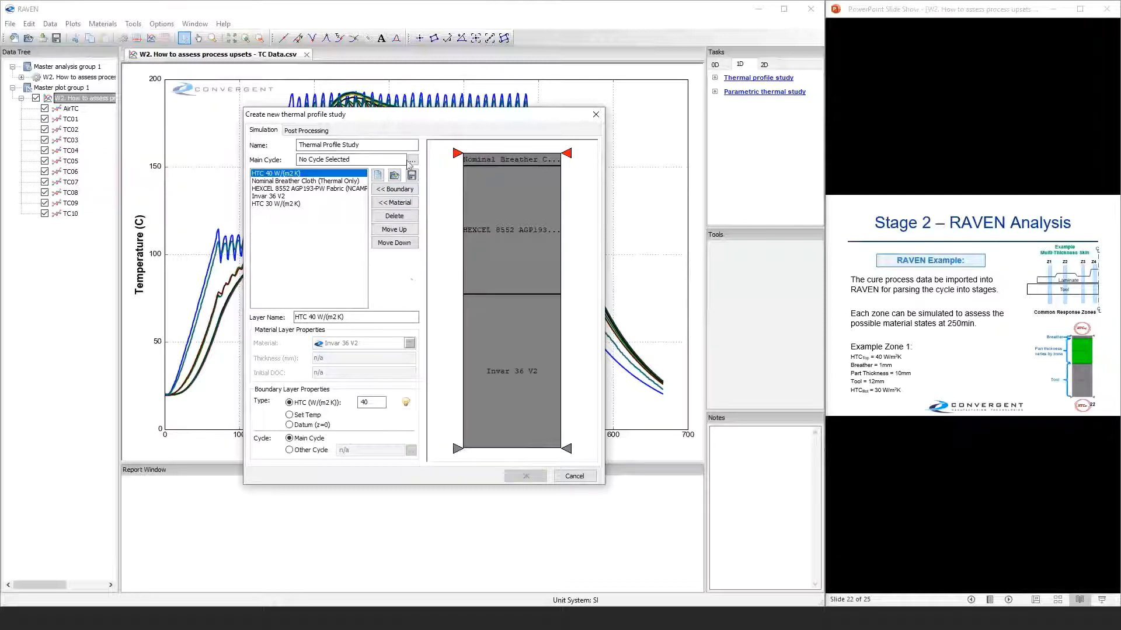
Define the study's main cycle from the imported TC Data.csv, using AirTC as the temperature
drag(384, 159, 298, 159)
click(412, 159)
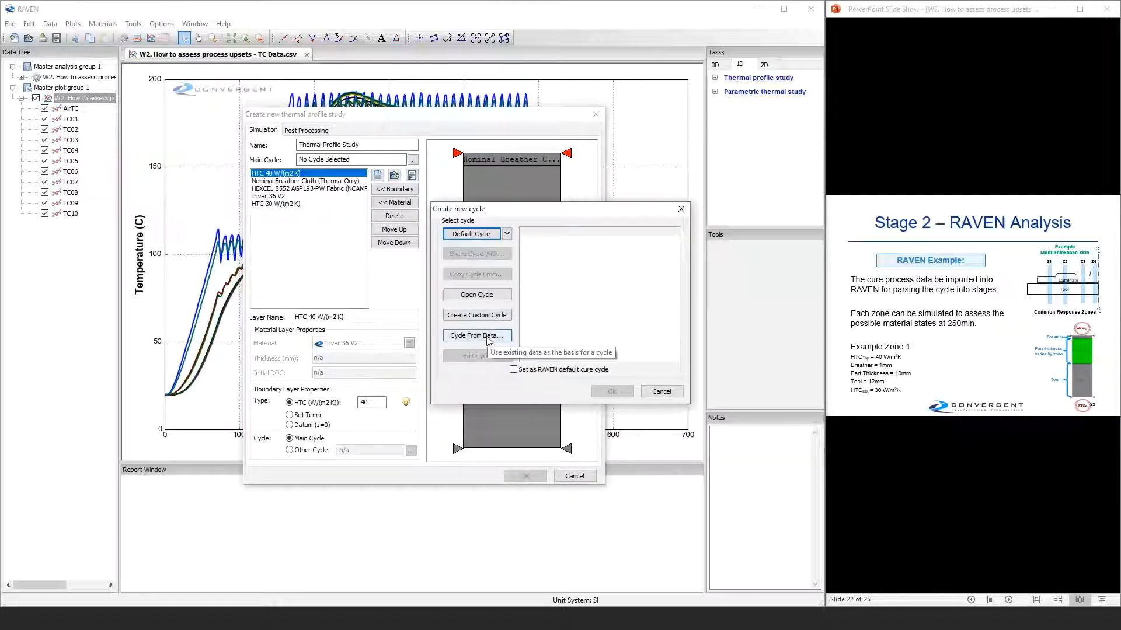
click(477, 336)
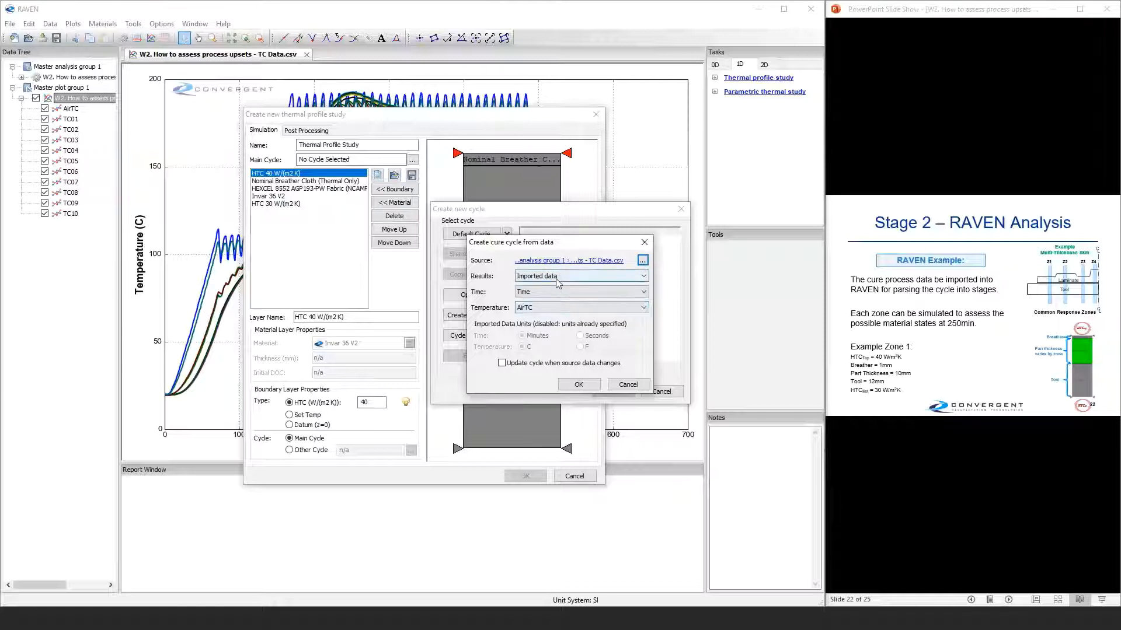
click(547, 307)
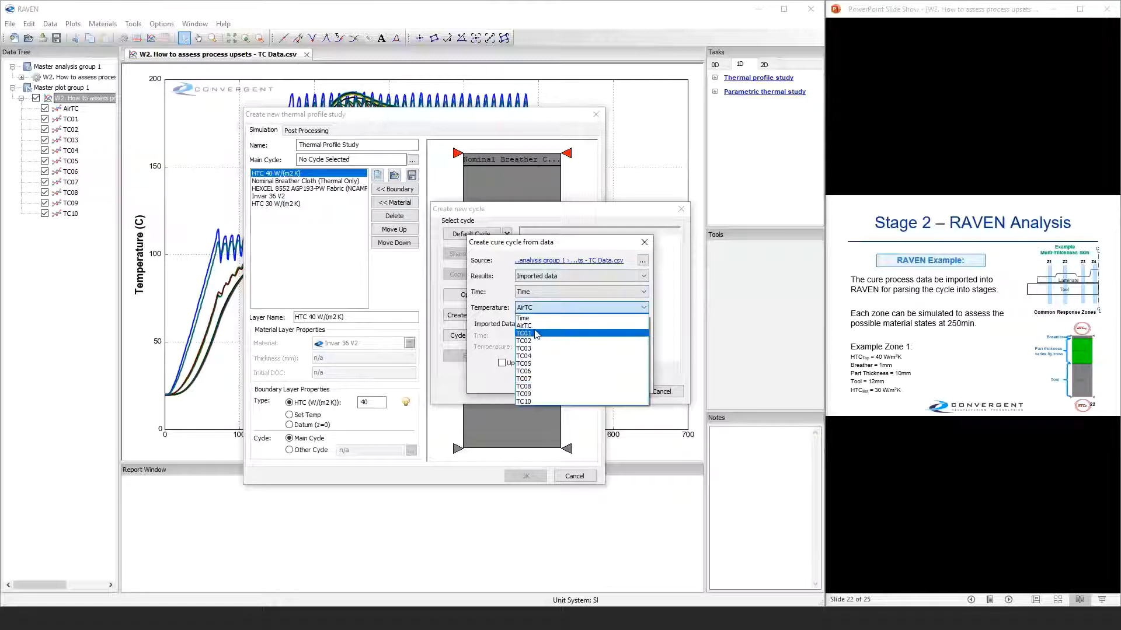
click(534, 326)
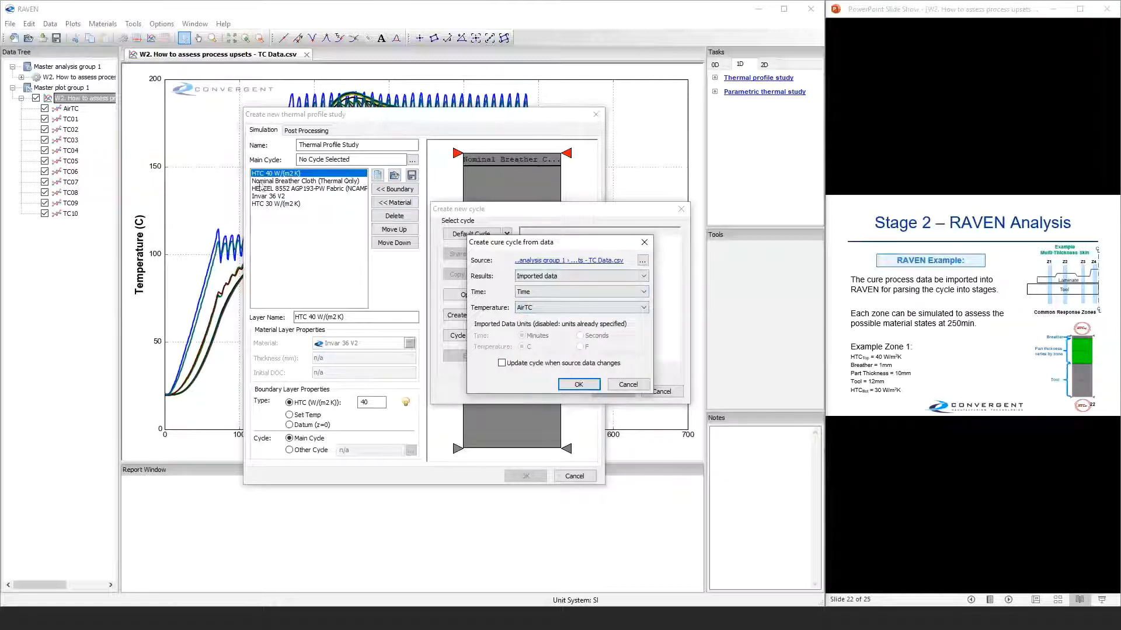
click(579, 381)
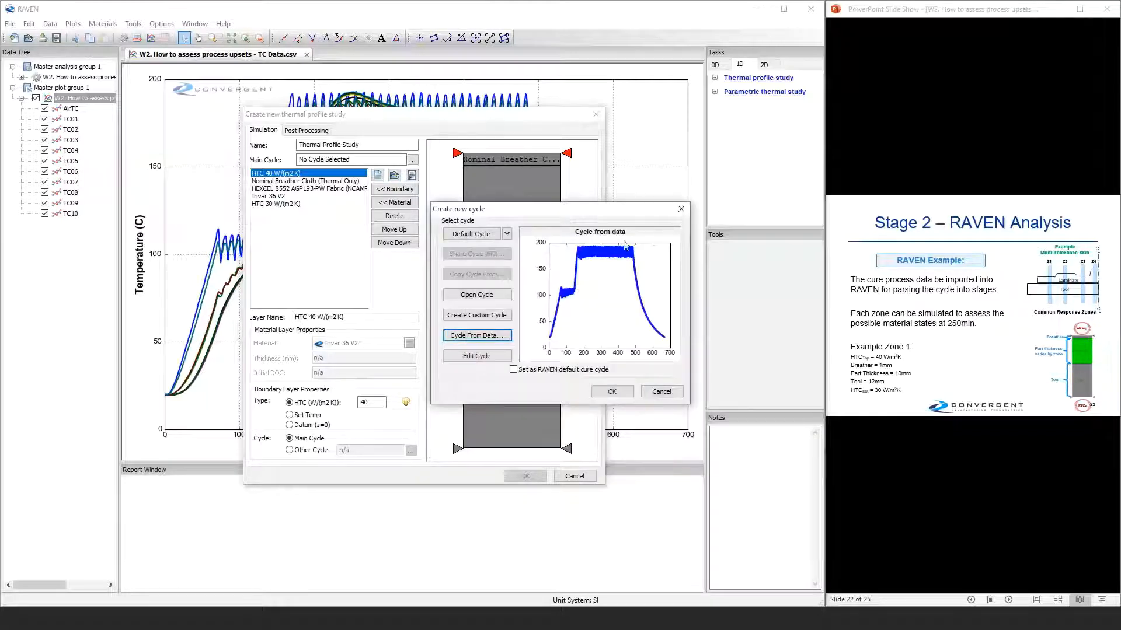
click(612, 392)
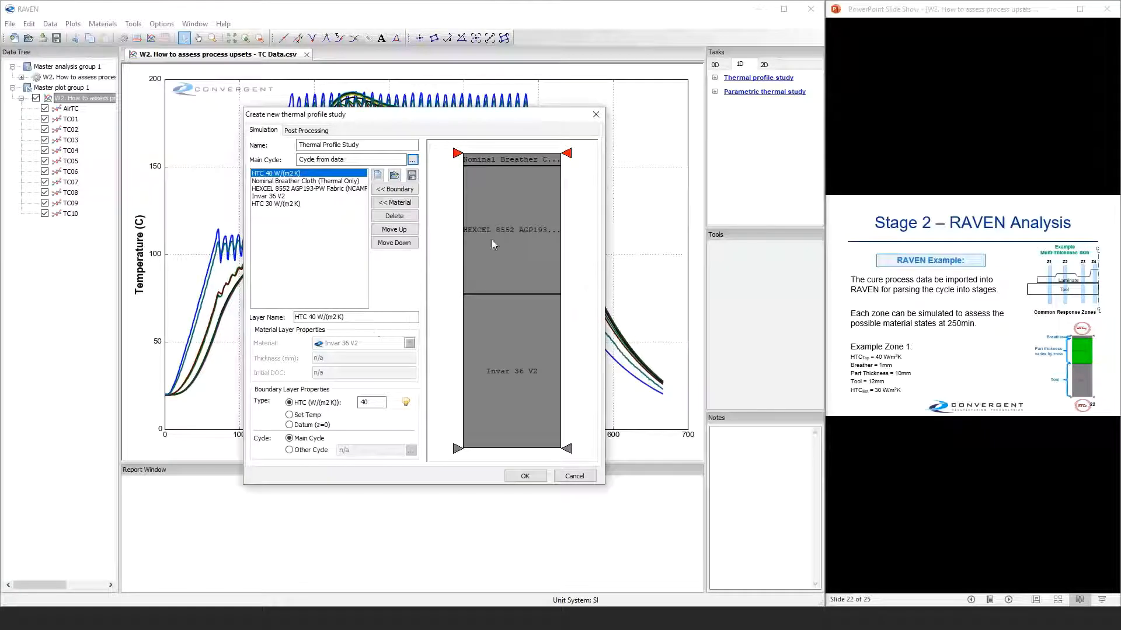
Name the study "Thermal Profile Study Zone 1" and run the thermal simulation
click(386, 145)
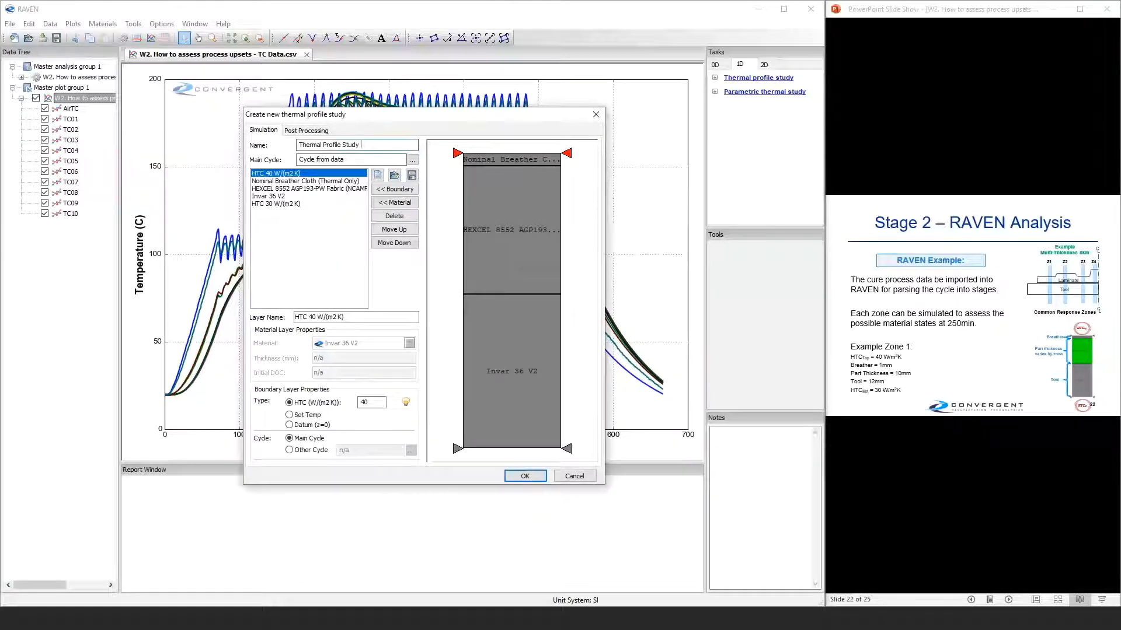
text(Zone 1)
click(523, 477)
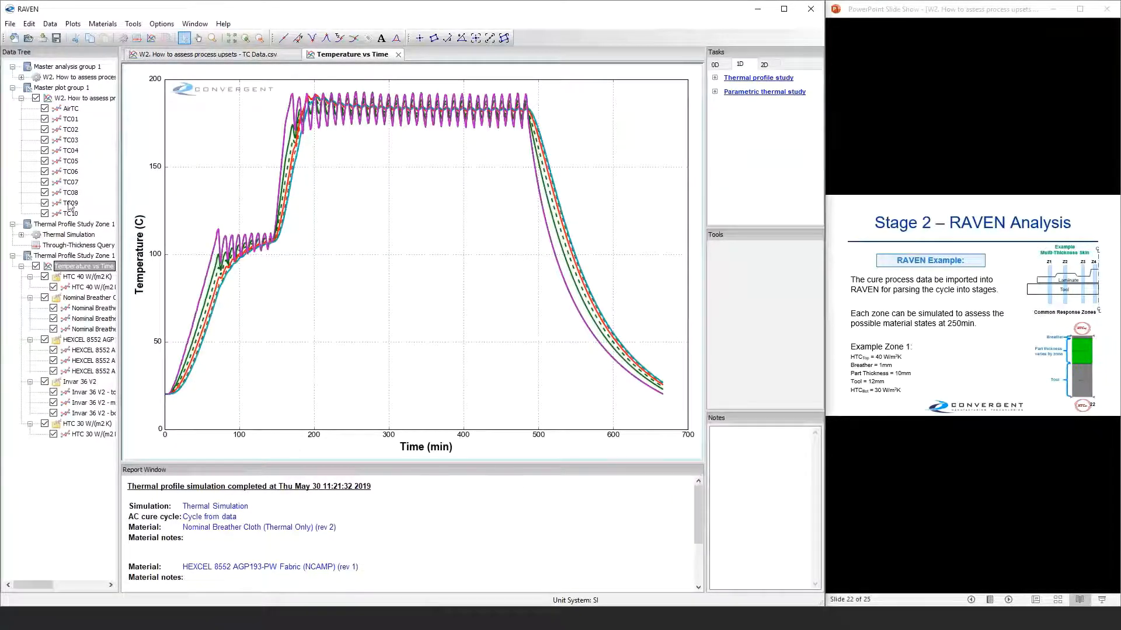
Hide the breather cloth, Invar 36 V2 and HTC 30 W/(m2 K) curve groups in the Zone 1 Temperature vs Time plot
drag(123, 249, 282, 249)
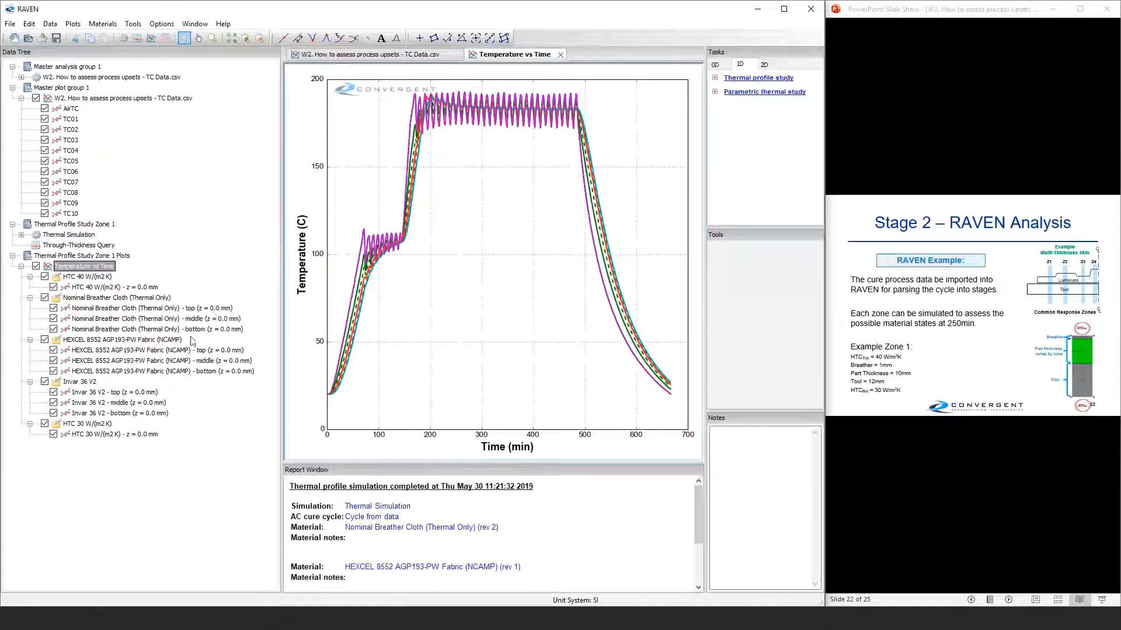
click(45, 298)
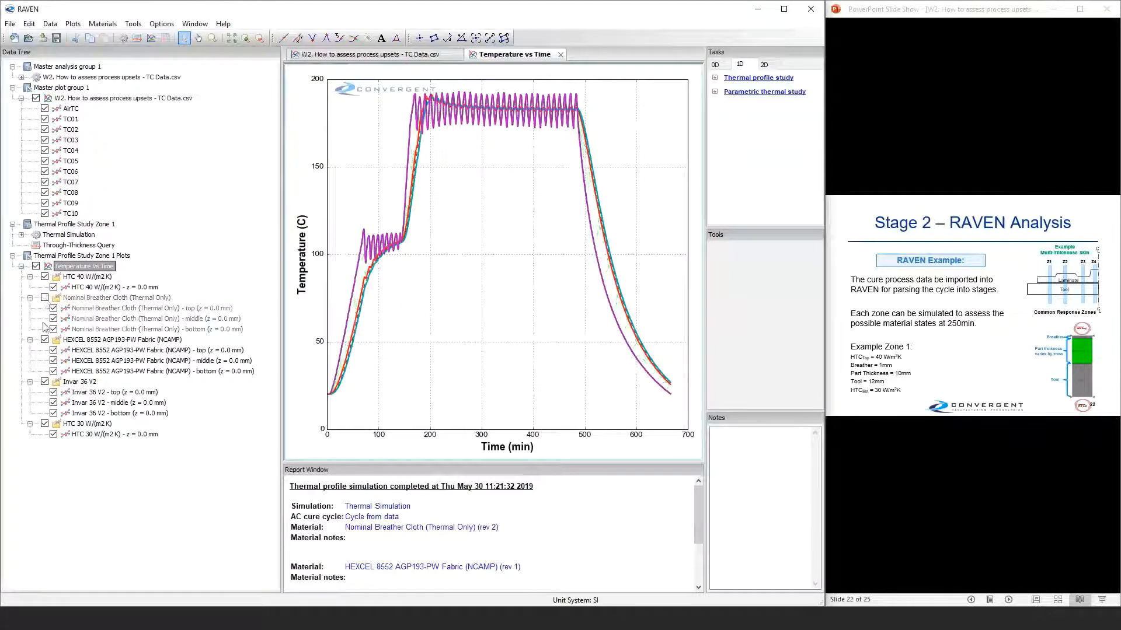
click(45, 382)
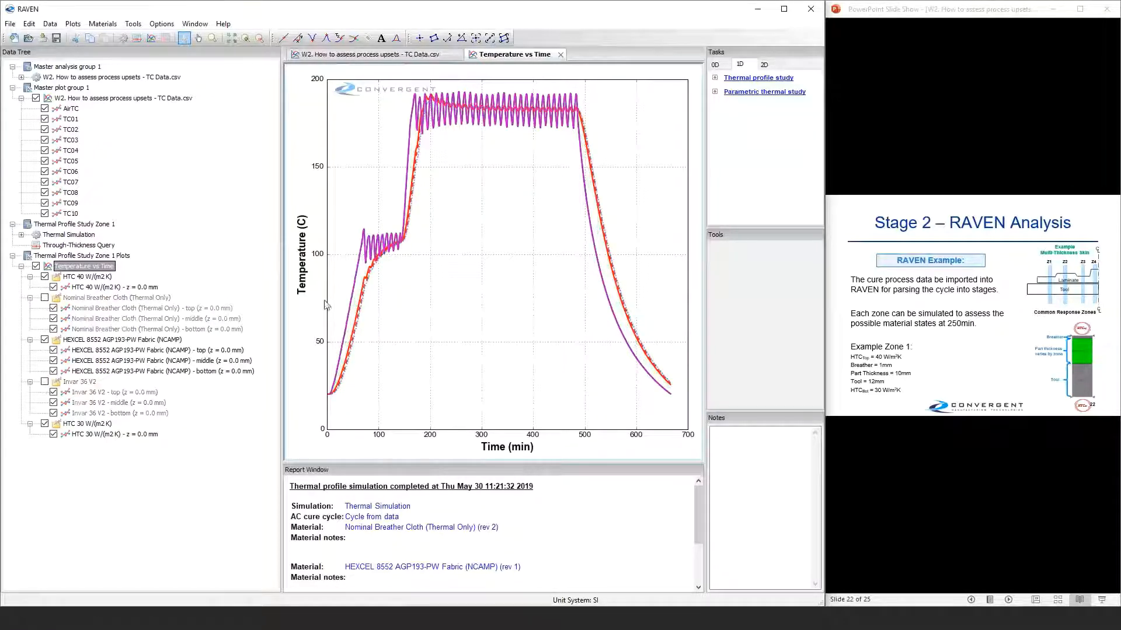
click(45, 423)
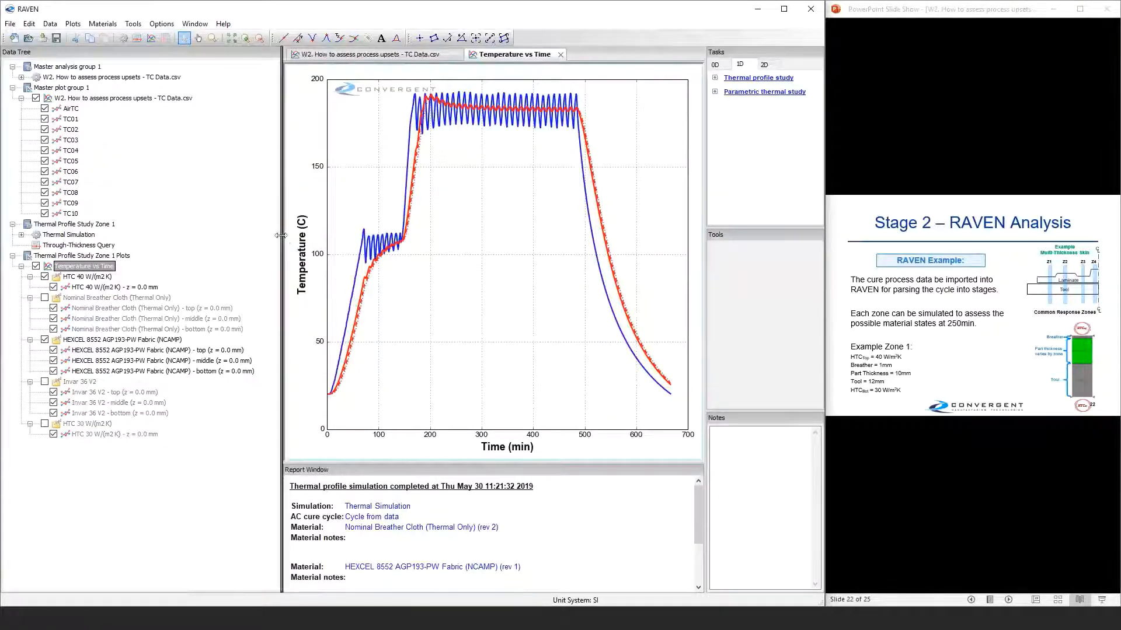
drag(281, 235, 140, 235)
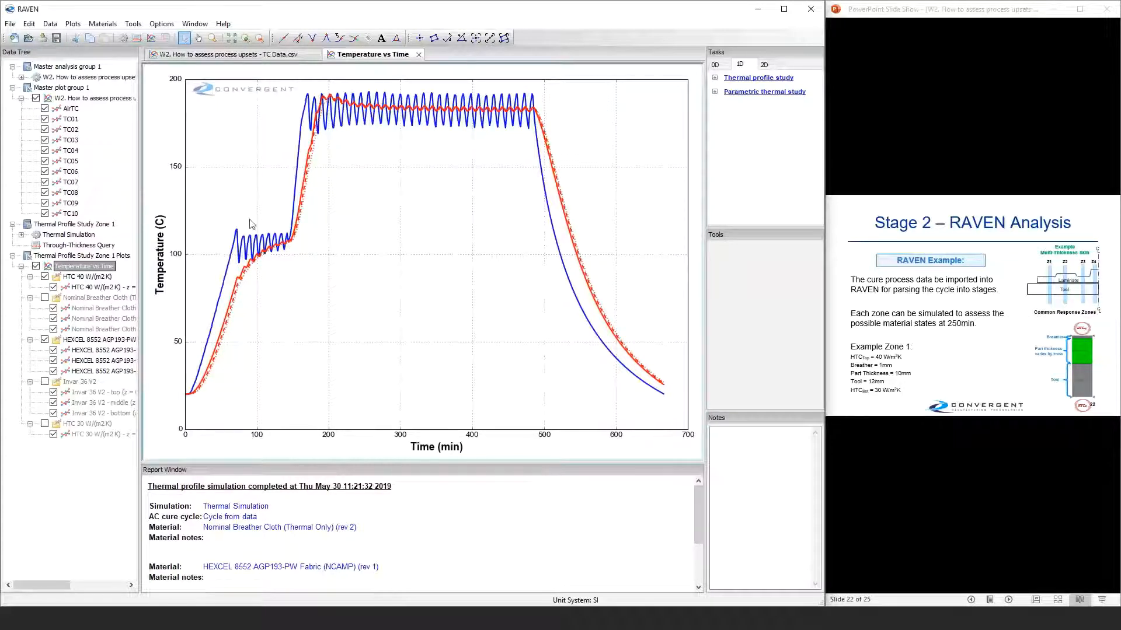
Show the legend on the Zone 1 temperature plot and place it in the empty area beneath the first-hold curves
click(213, 40)
drag(221, 216, 325, 307)
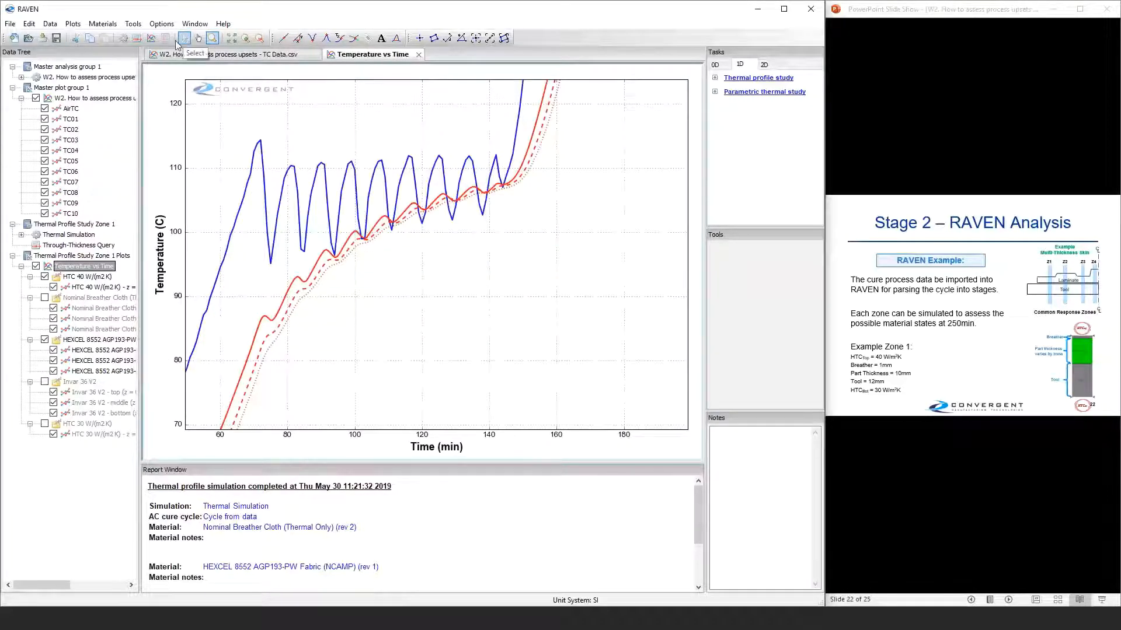
right_click(424, 268)
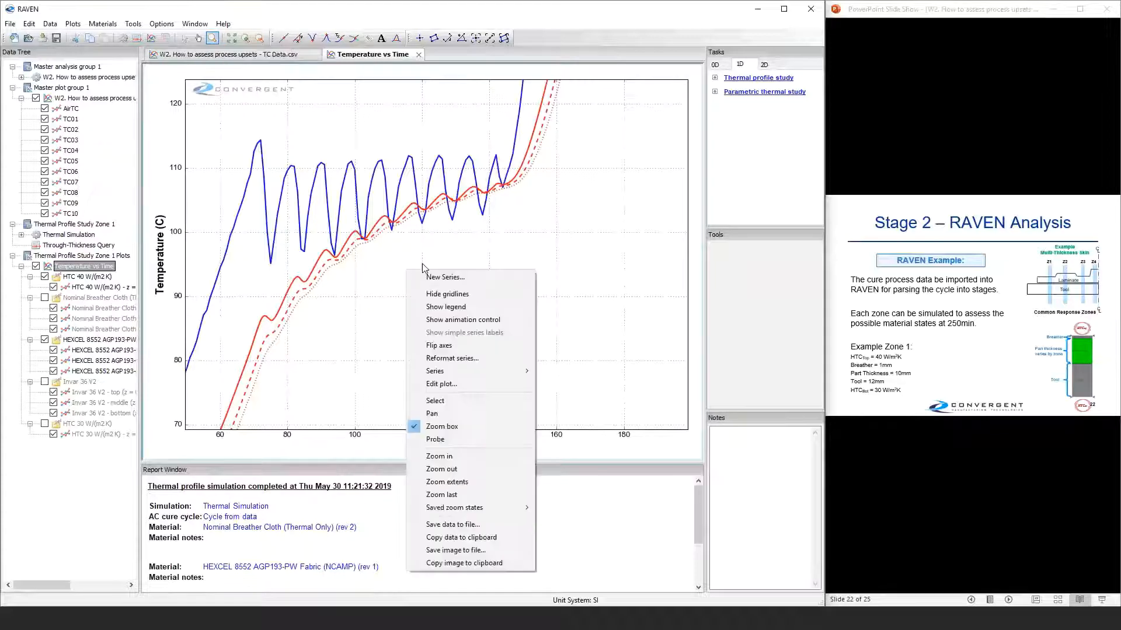
click(448, 307)
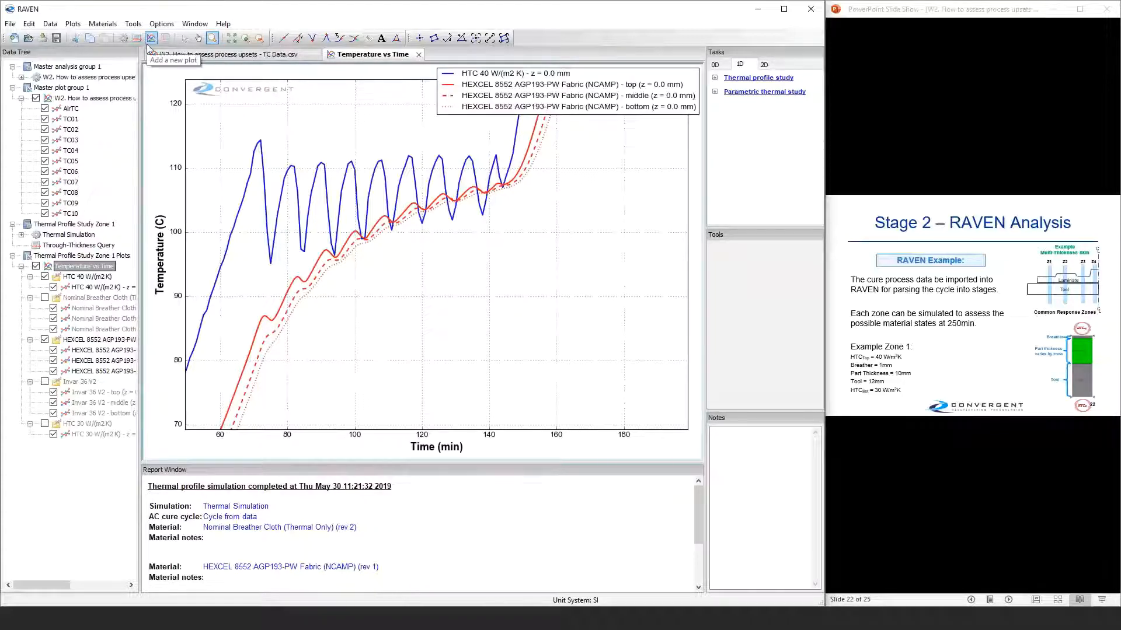
click(184, 38)
drag(484, 111, 422, 377)
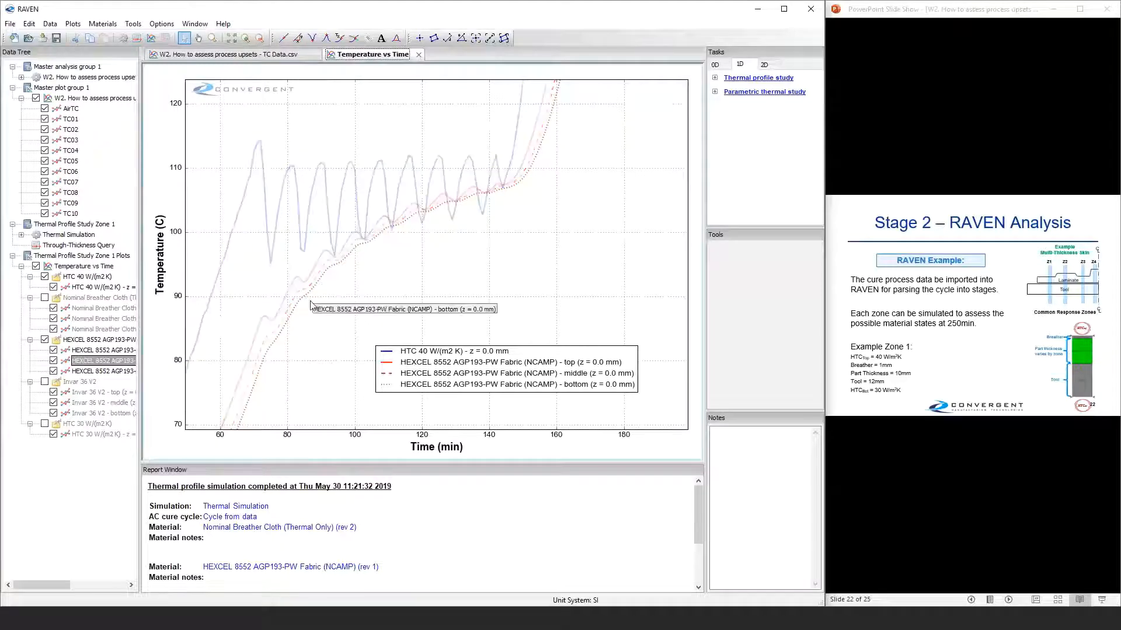
Probe the HTC 40 W/(m2 K) curve at about 51 min on the initial heat-up ramp and place the annotation beside the curve
click(231, 39)
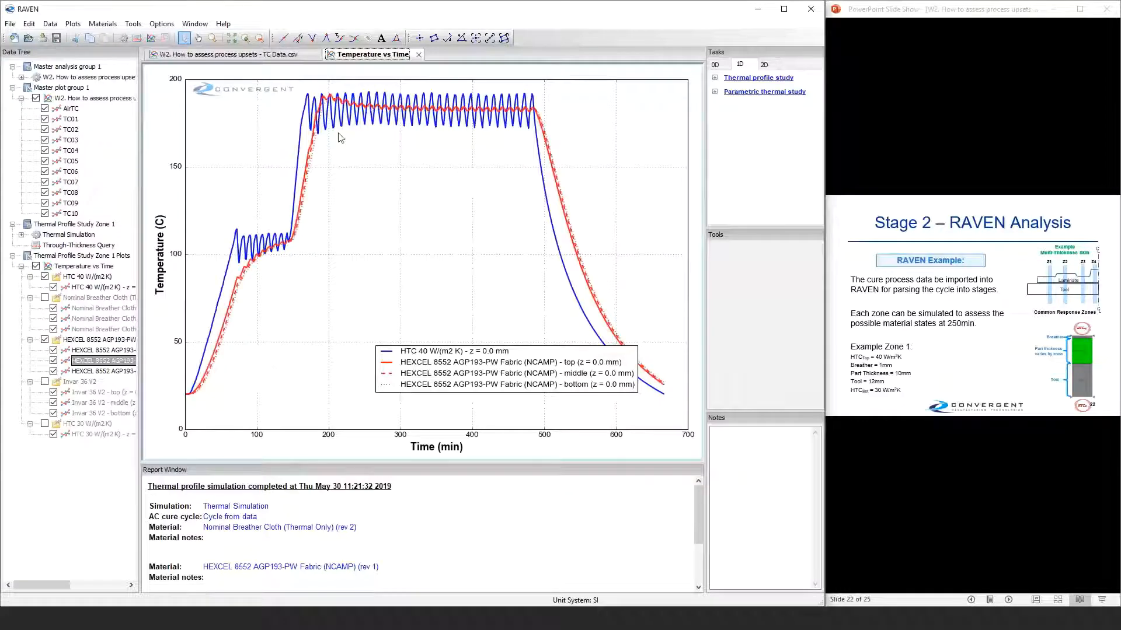
click(212, 38)
drag(249, 263, 160, 394)
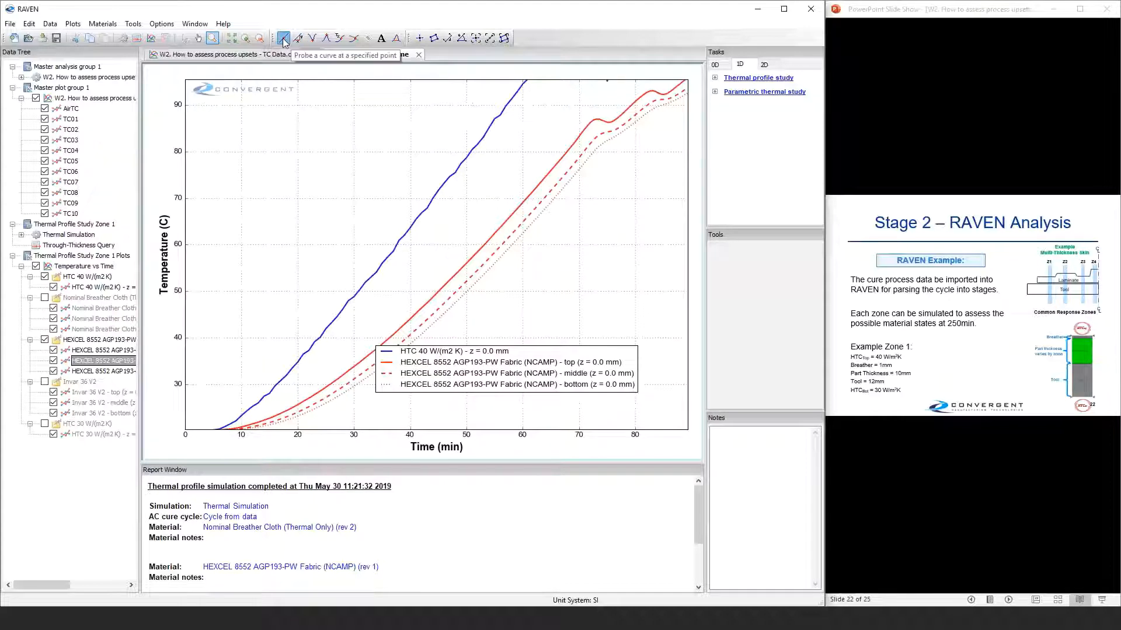
click(185, 38)
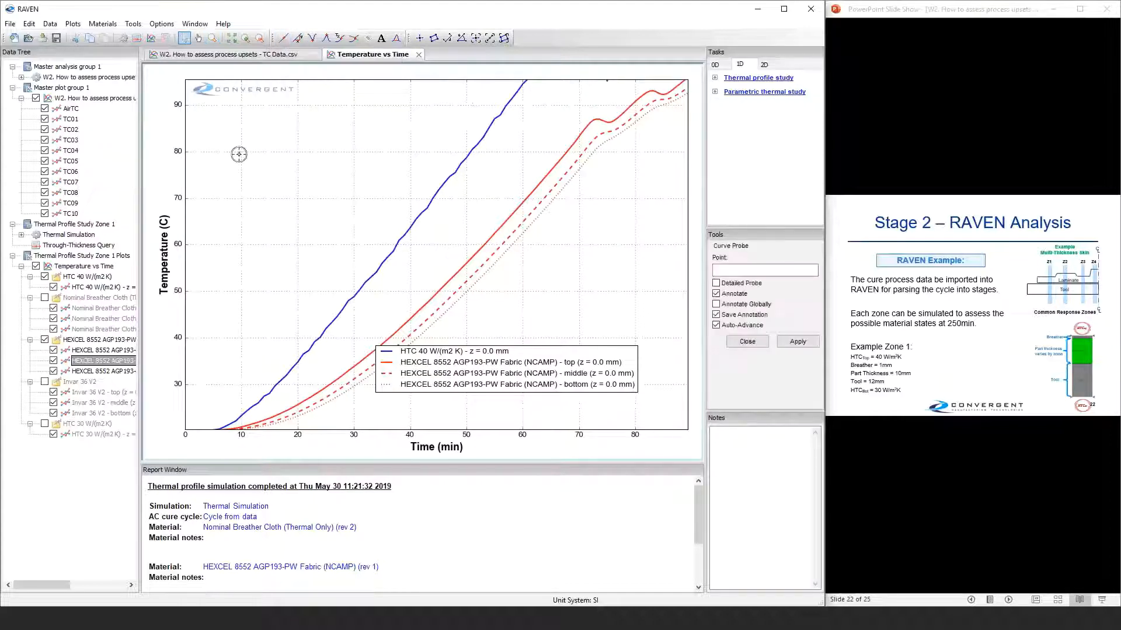
click(470, 152)
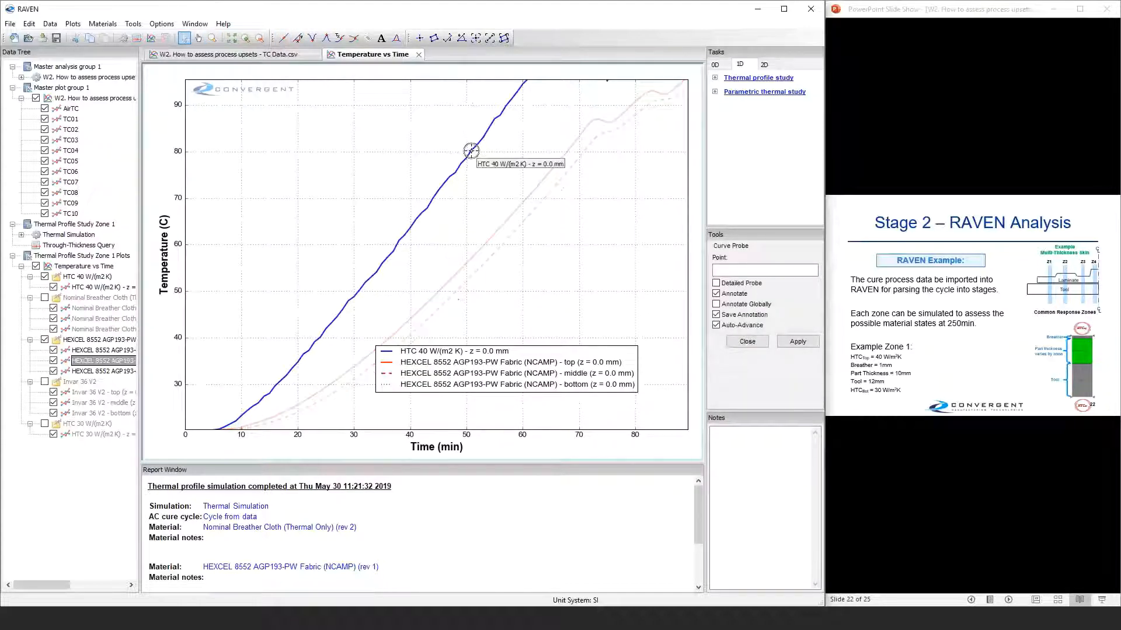
mouse_move(483, 166)
mouse_down()
mouse_move(408, 153)
mouse_move(361, 119)
mouse_up()
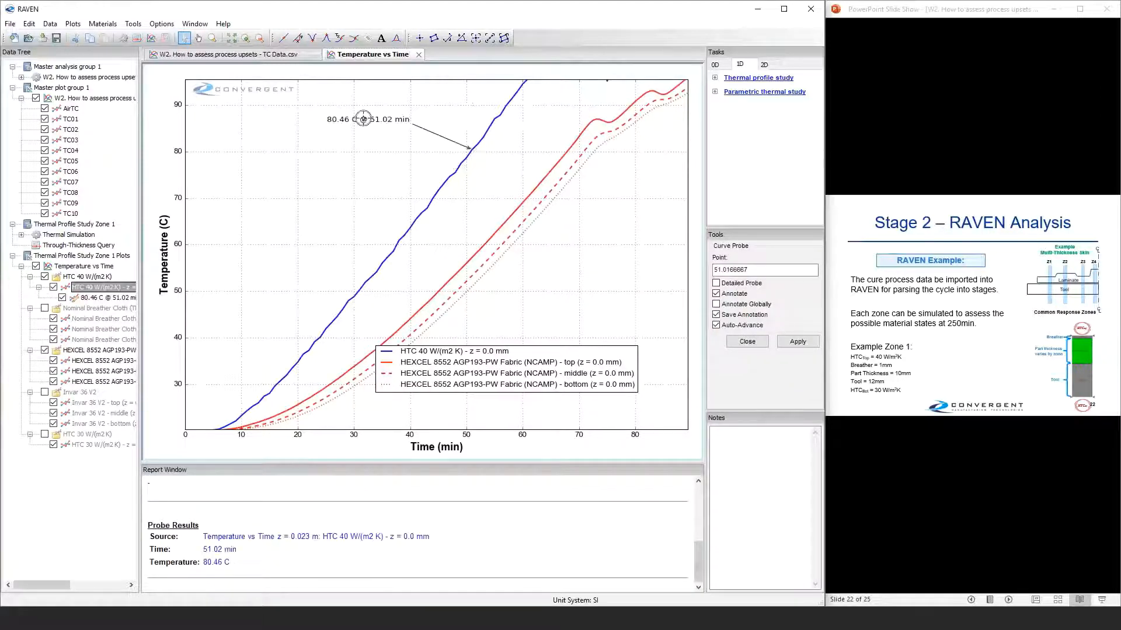
Change the label of the probe annotation on the HTC 40 W/(m2 K) curve to "Abort Temp"
double_click(363, 120)
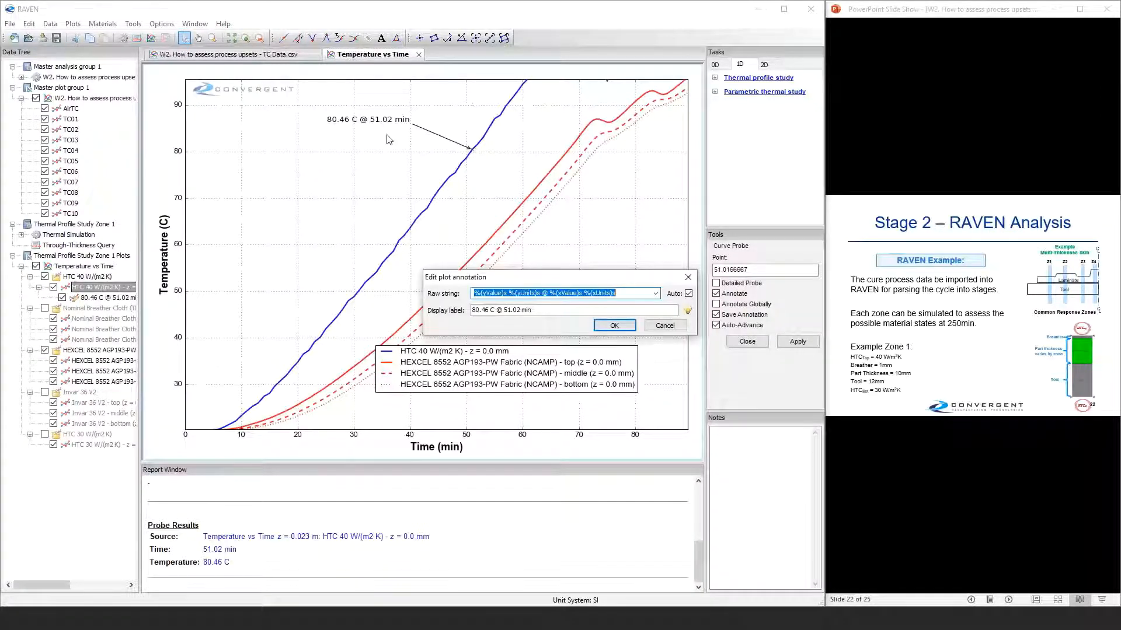
text(A)
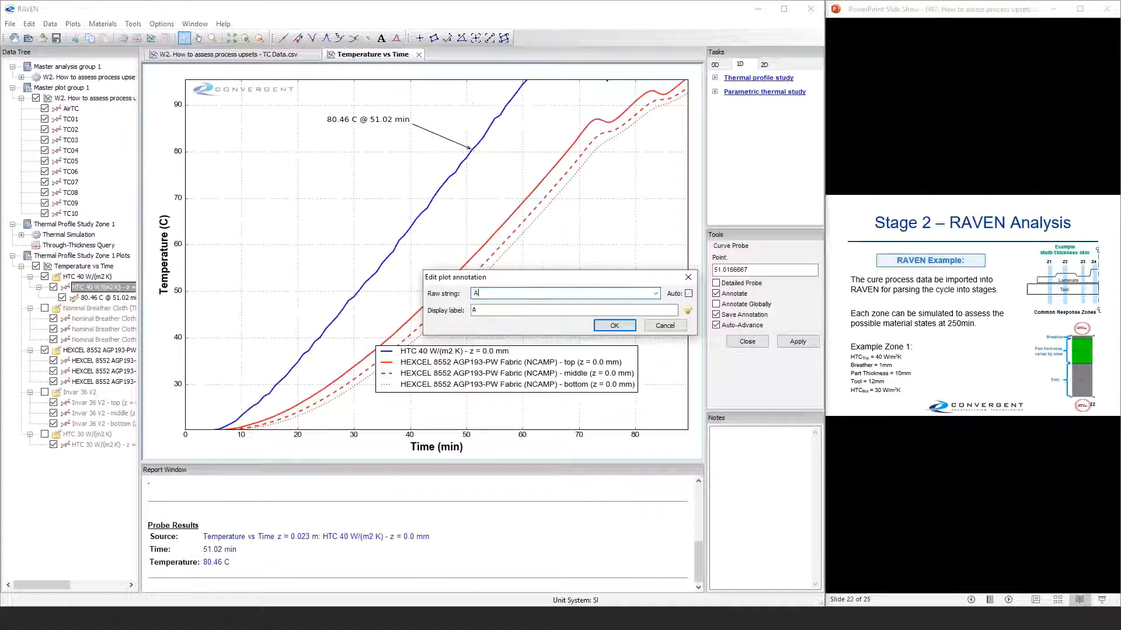
text(bort Temp)
key(Return)
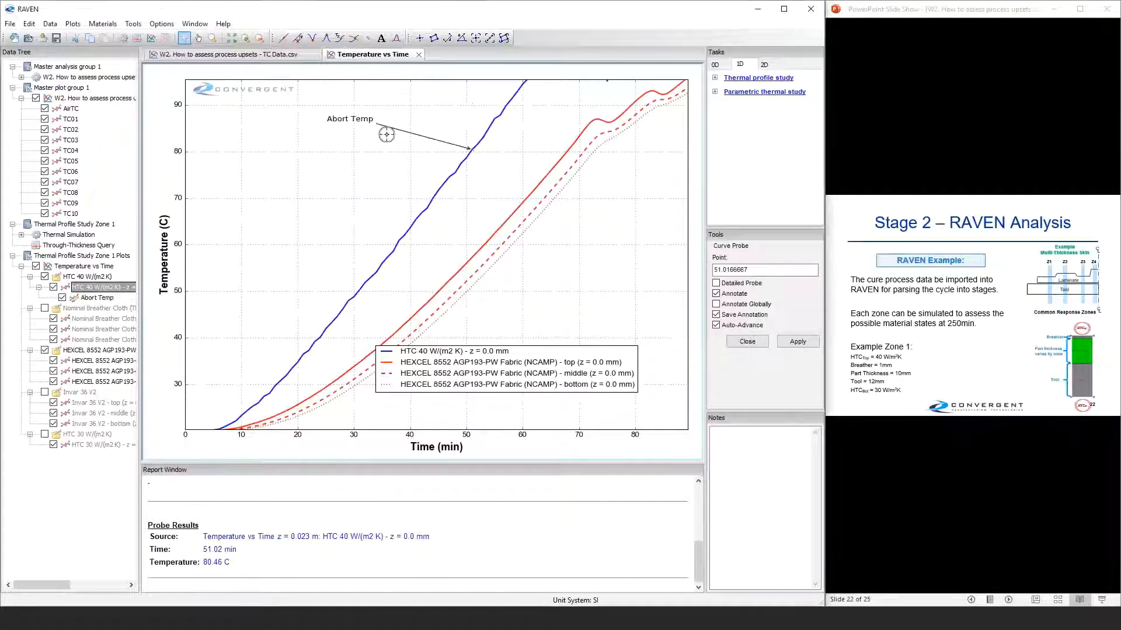
Move the Abort Temp annotation inside the plot area, above the initial heat-up ramp, and show the full cure cycle
click(245, 39)
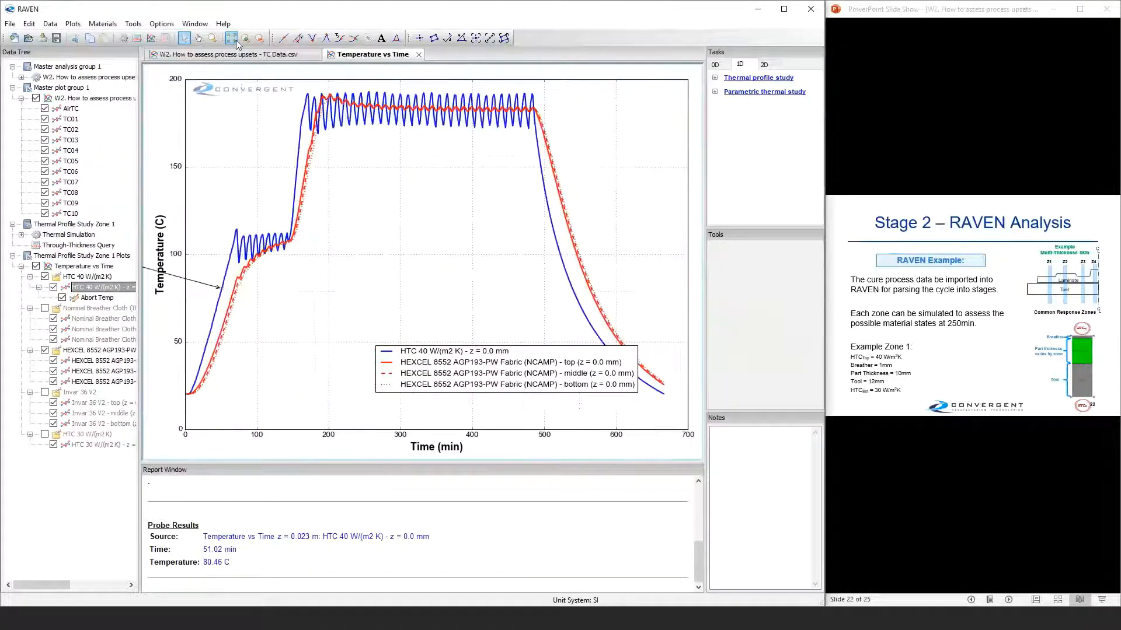
click(259, 38)
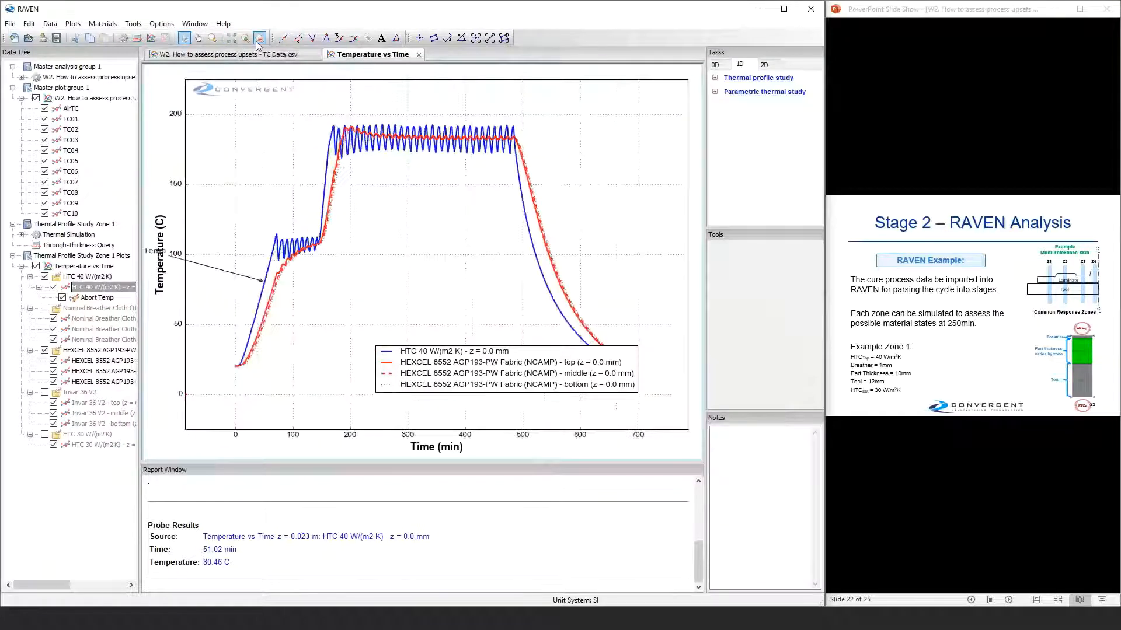
click(259, 37)
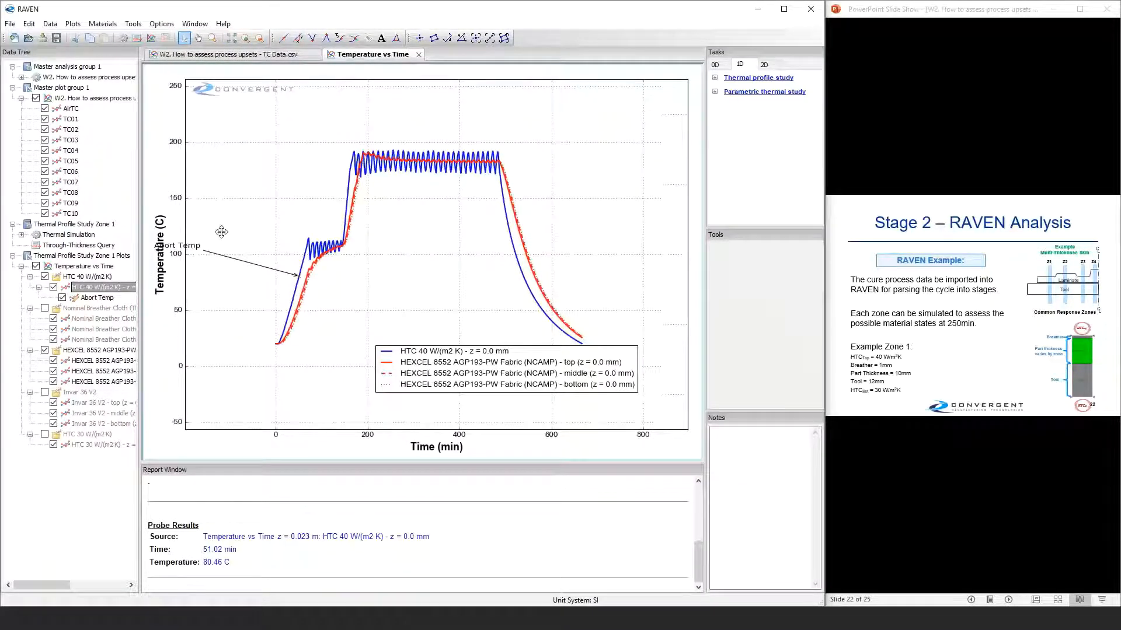
drag(193, 244, 309, 212)
click(232, 38)
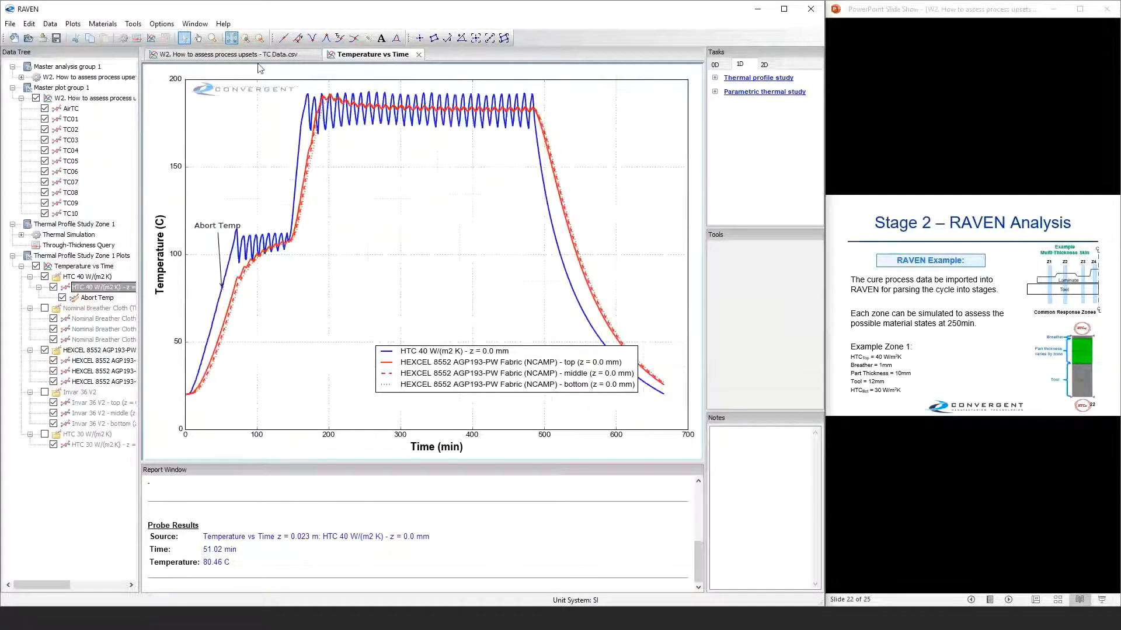
Probe the top HEXCEL 8552 AGP193-PW Fabric curve at about 250 min in the second hold, with an annotation
click(212, 37)
drag(285, 87, 450, 137)
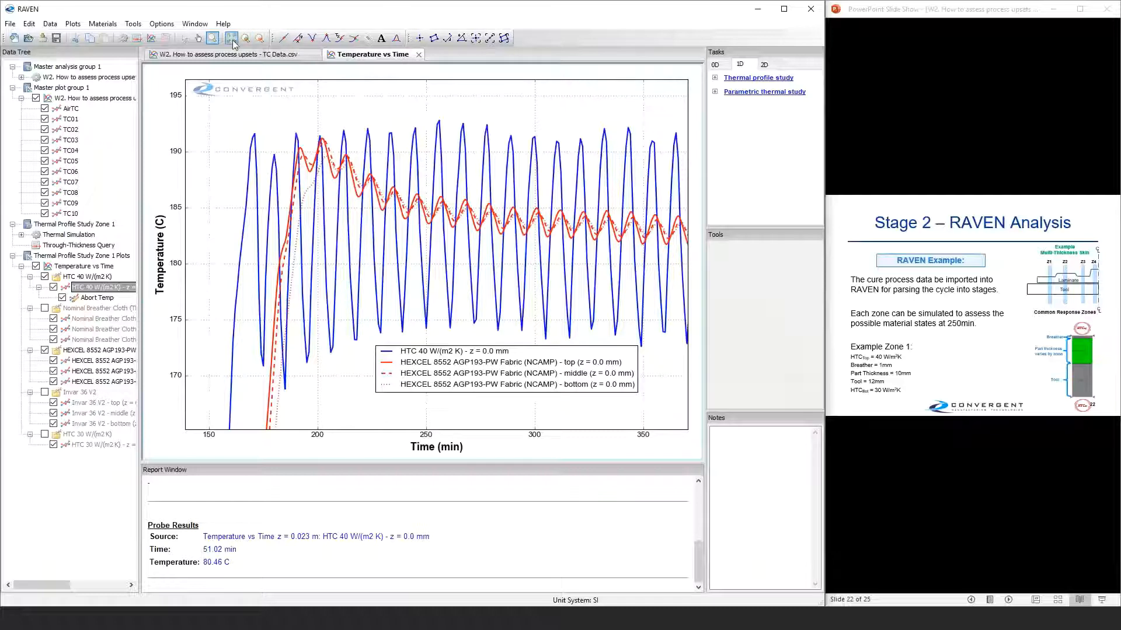
click(283, 40)
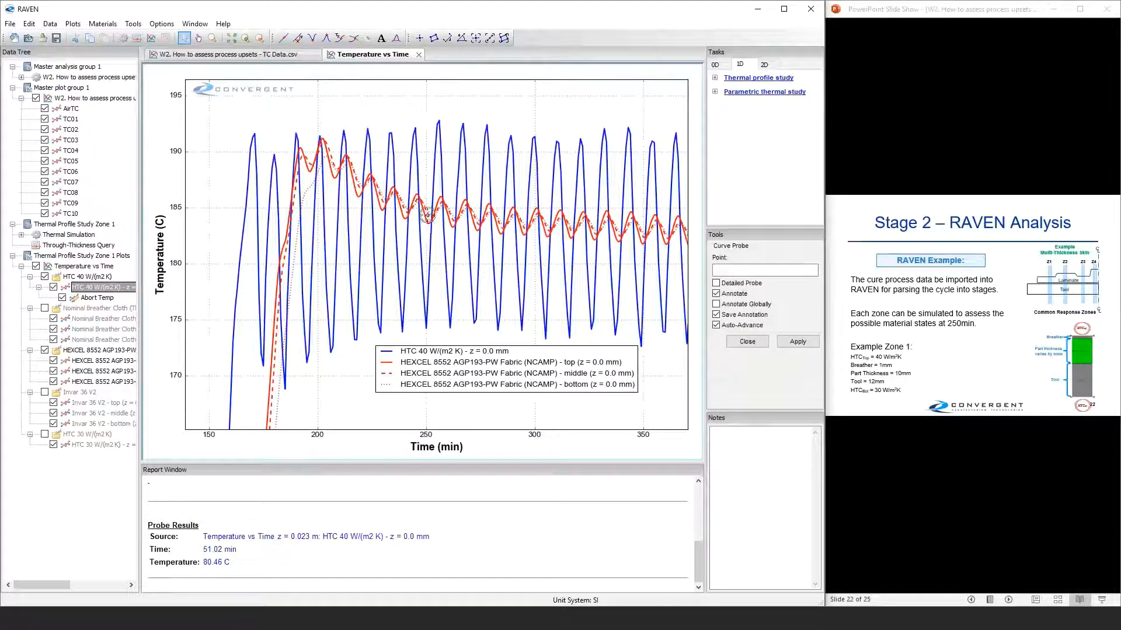
click(426, 221)
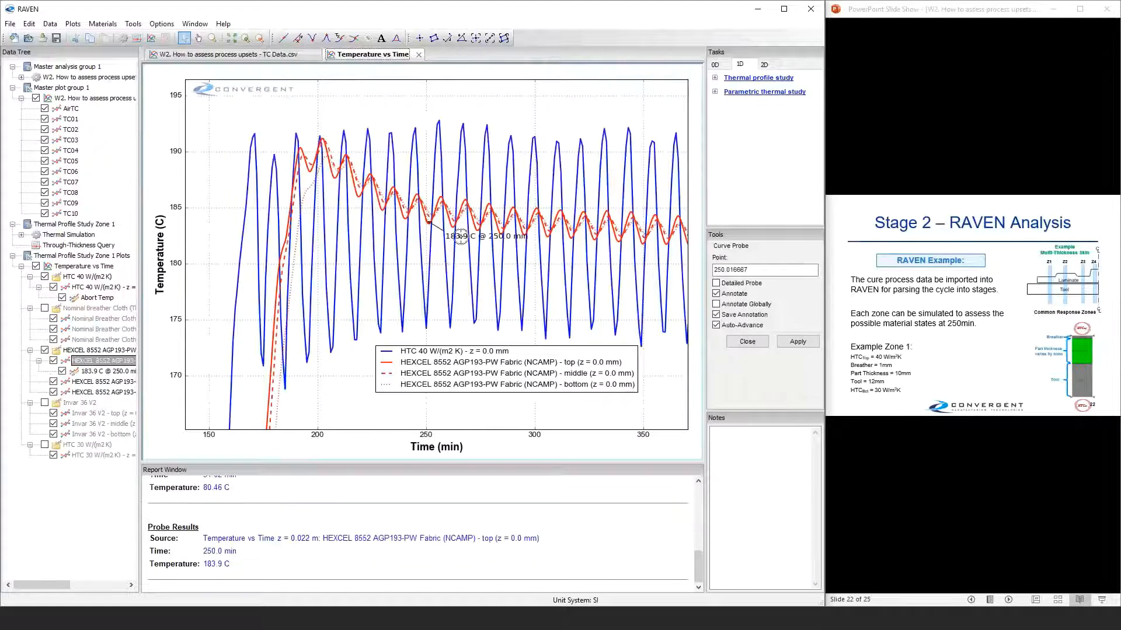
Change the label of the 250 min probe annotation to "Bag Leak Detected"
double_click(461, 237)
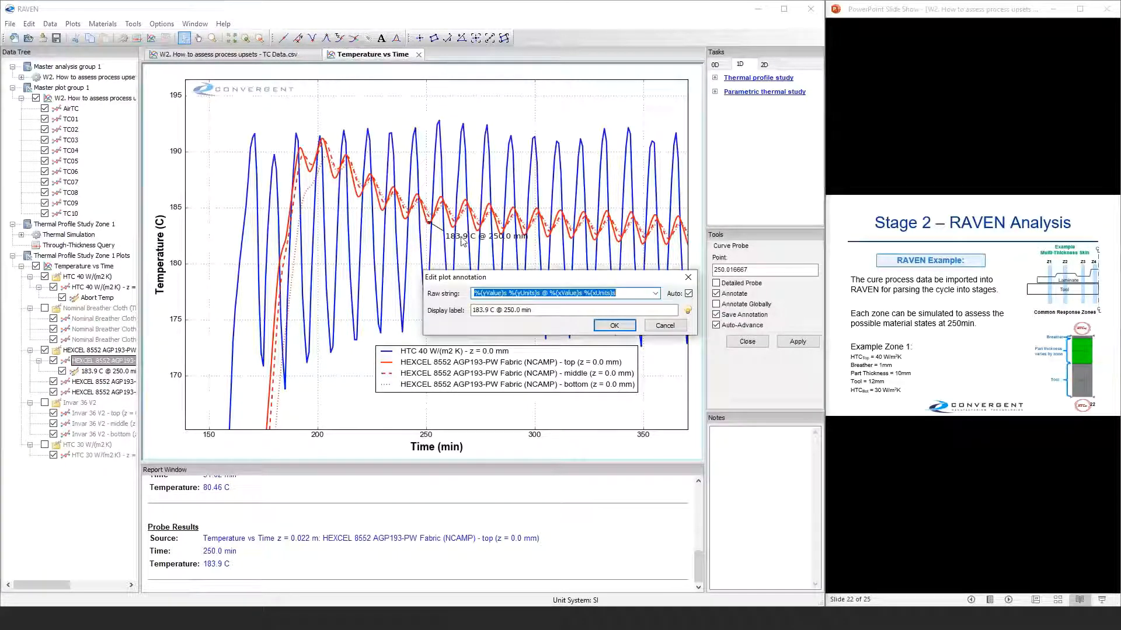
text(Bag Leak)
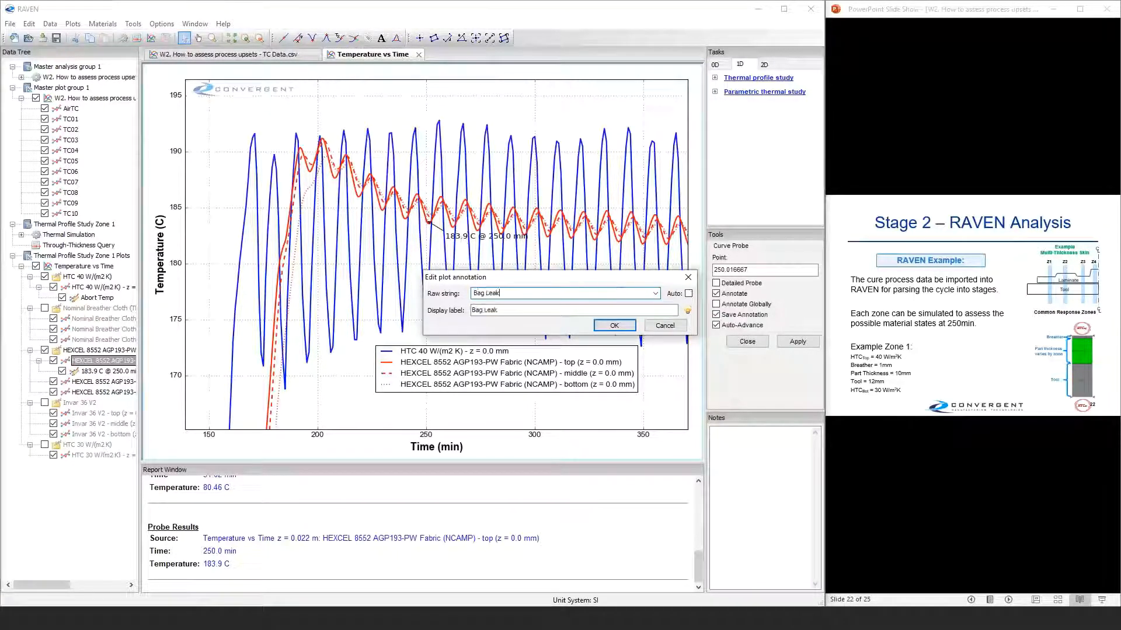
text( Deter)
text(cted)
key(Return)
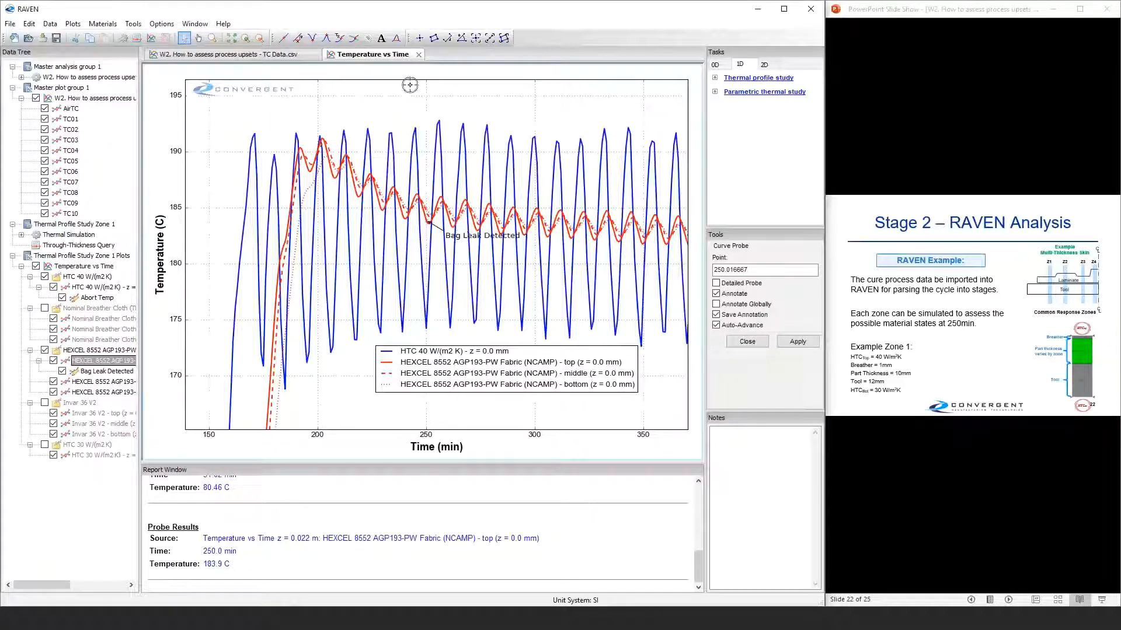
Reposition both annotations in the full-cycle plot: Bag Leak Detected beneath the second-hold curves and Abort Temp below the initial ramp
click(232, 39)
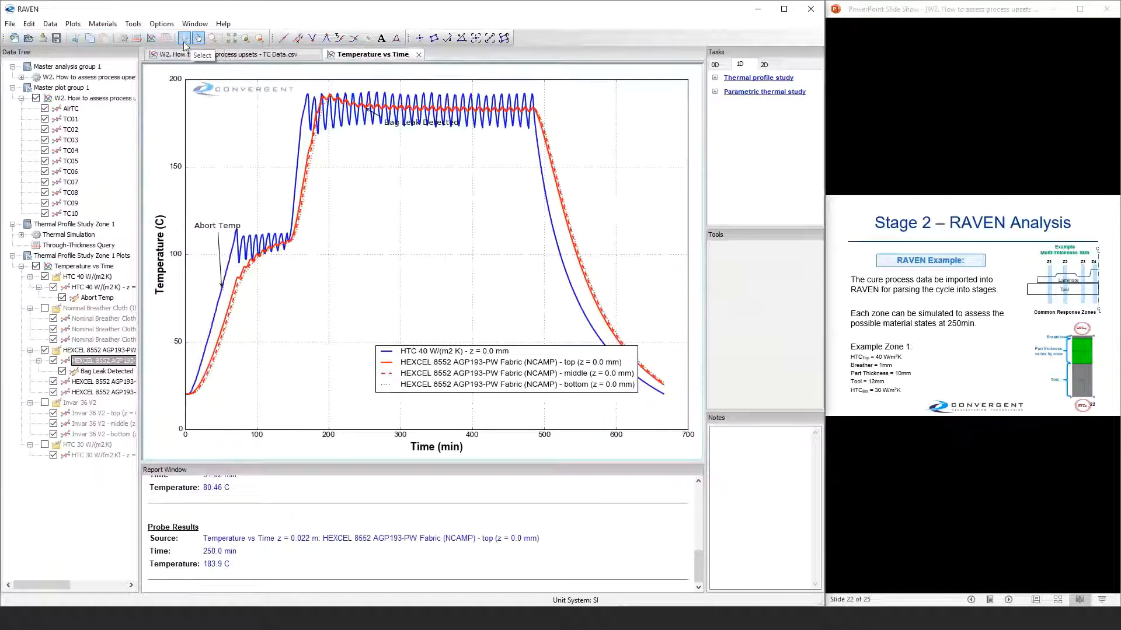
mouse_move(388, 122)
mouse_down()
mouse_move(389, 210)
mouse_move(352, 176)
mouse_up()
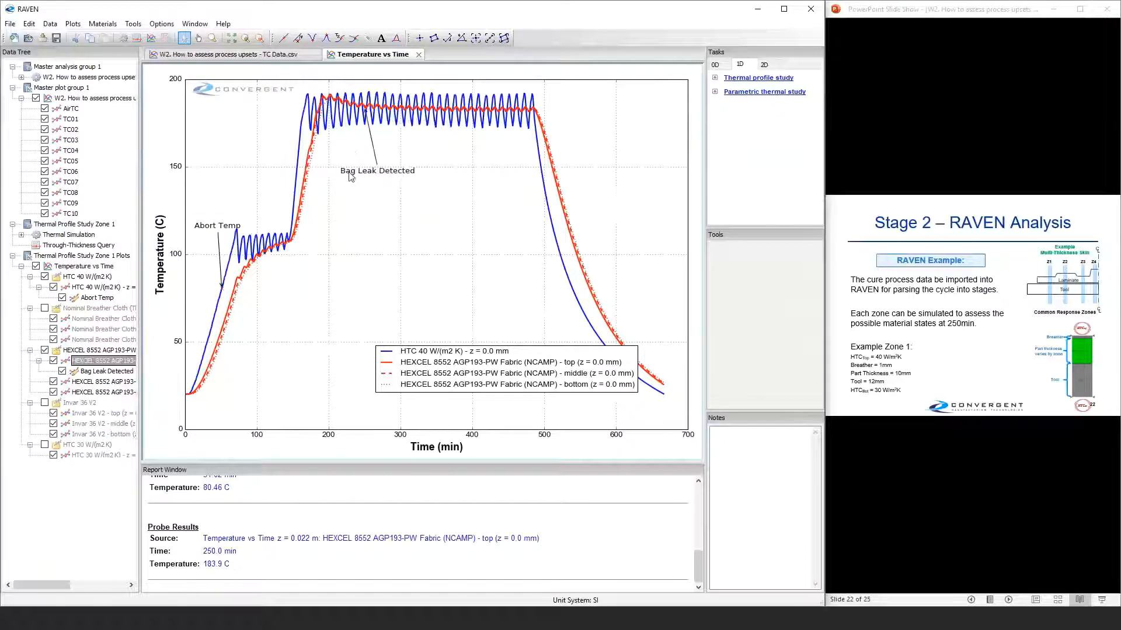
drag(218, 226, 292, 334)
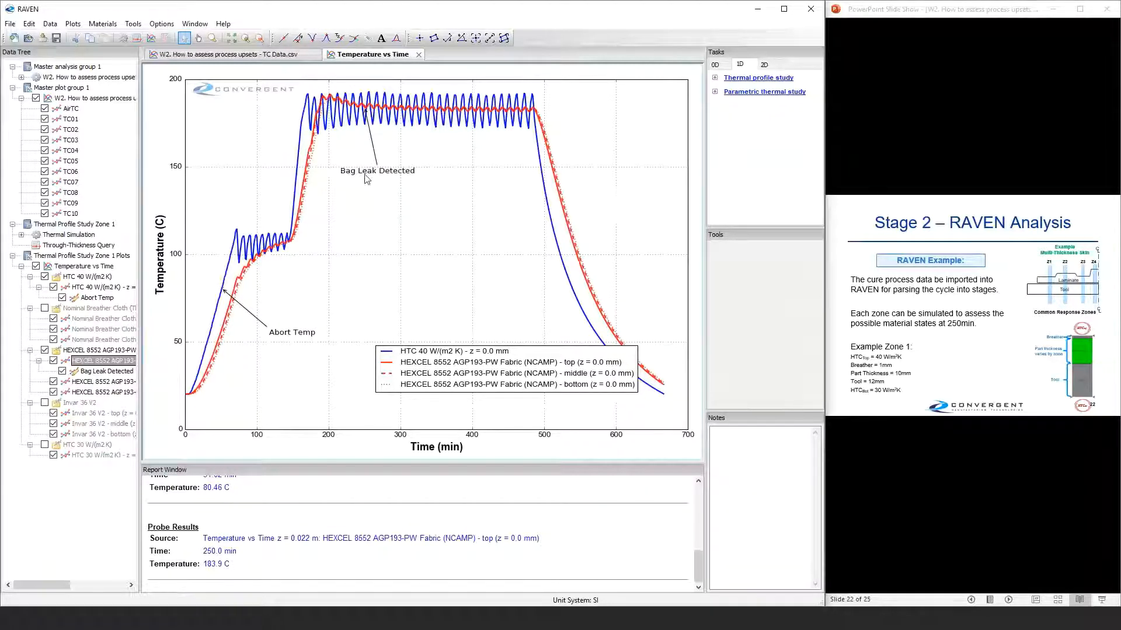
drag(366, 174, 412, 148)
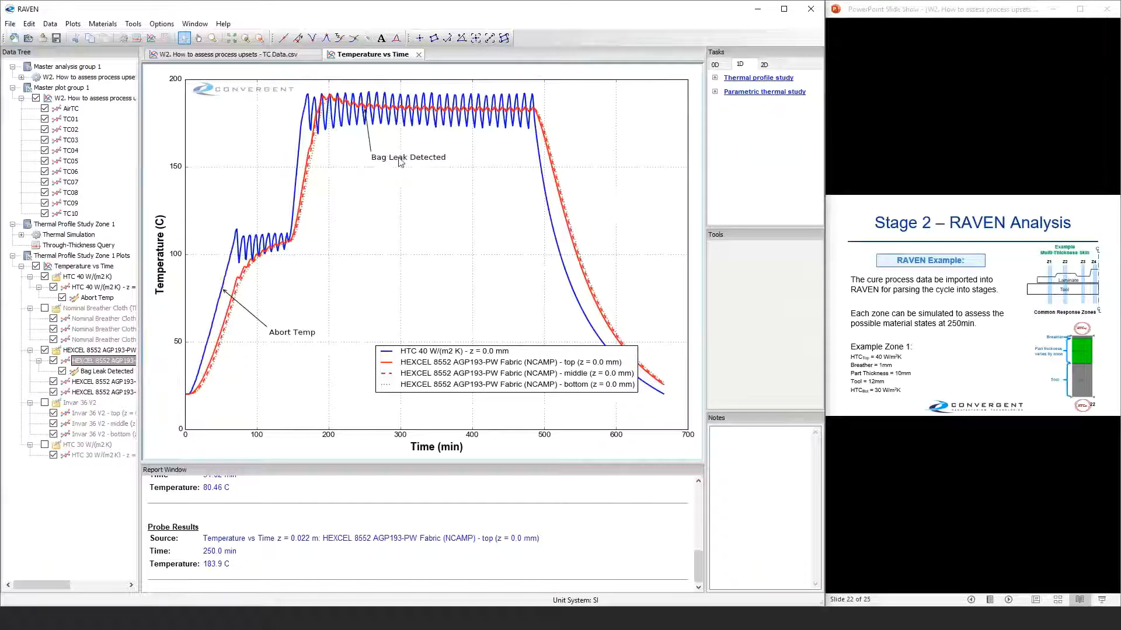
Start creating a new data series in the Zone 1 Temperature vs Time plot
right_click(355, 221)
click(370, 227)
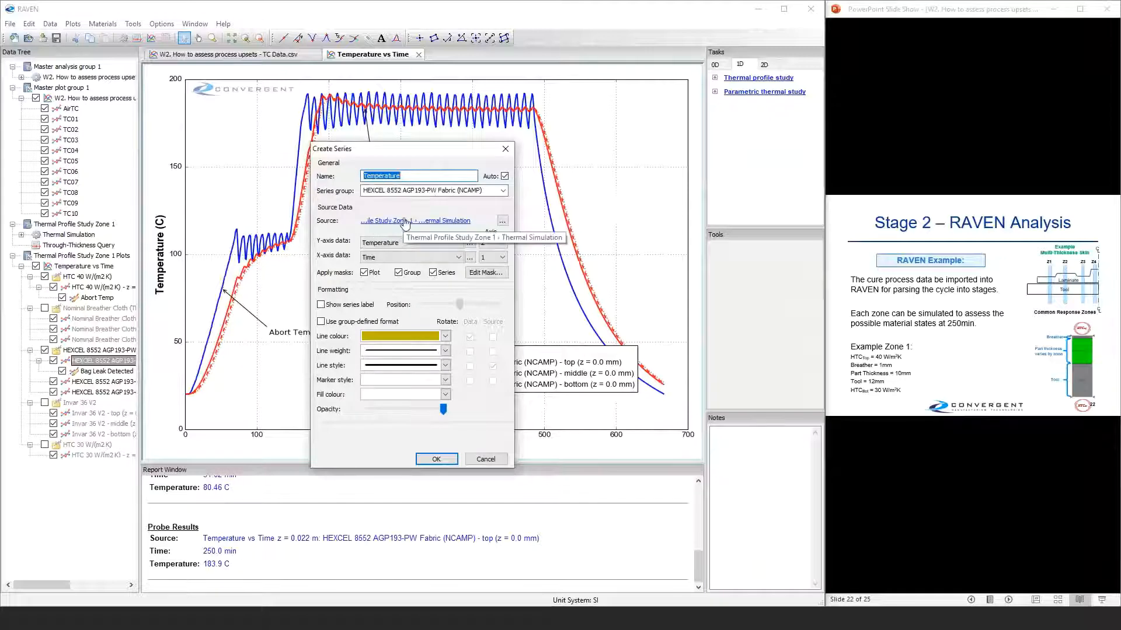
Select the HEXCEL 8552 nodes at z = 0.022 m, 0.017 m and 0.012 m together as the new series' data sources
click(405, 222)
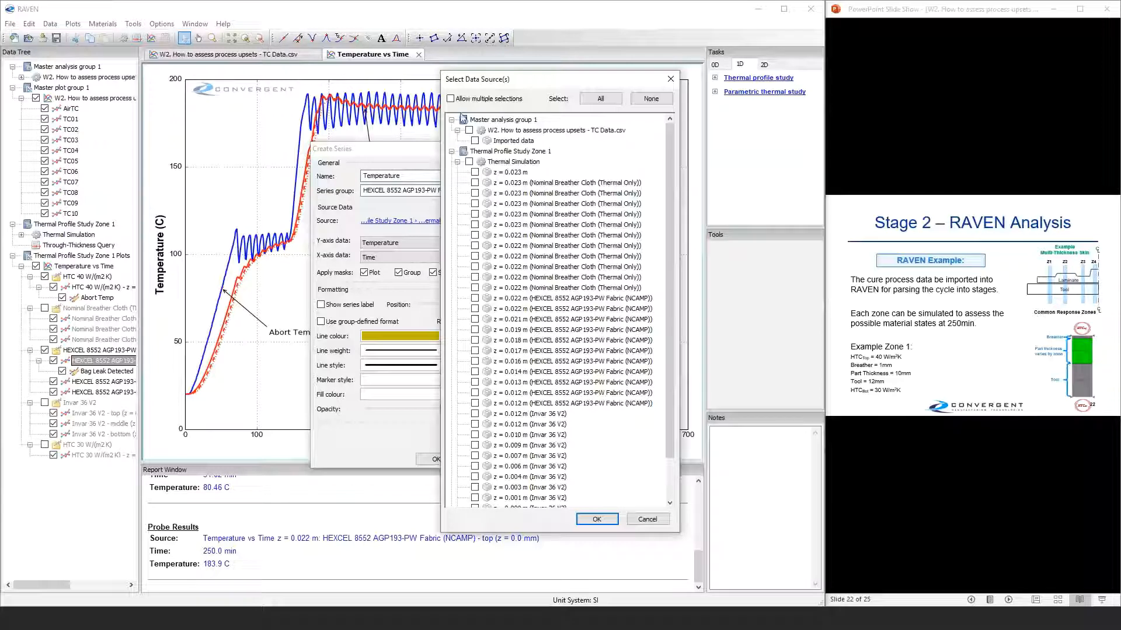
click(650, 99)
click(475, 299)
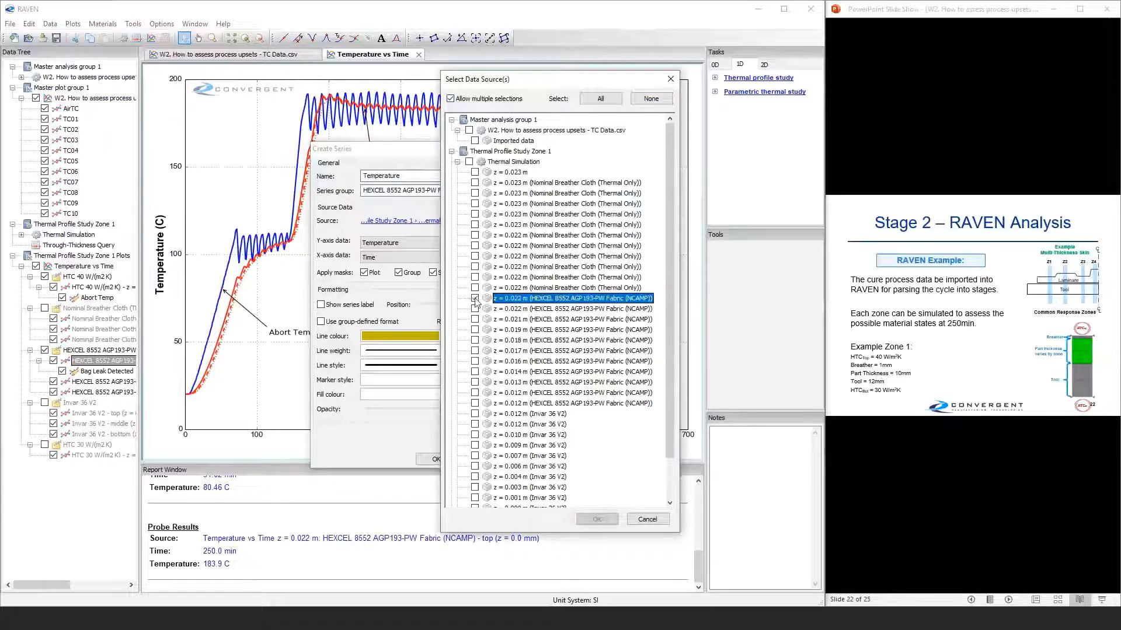
click(474, 351)
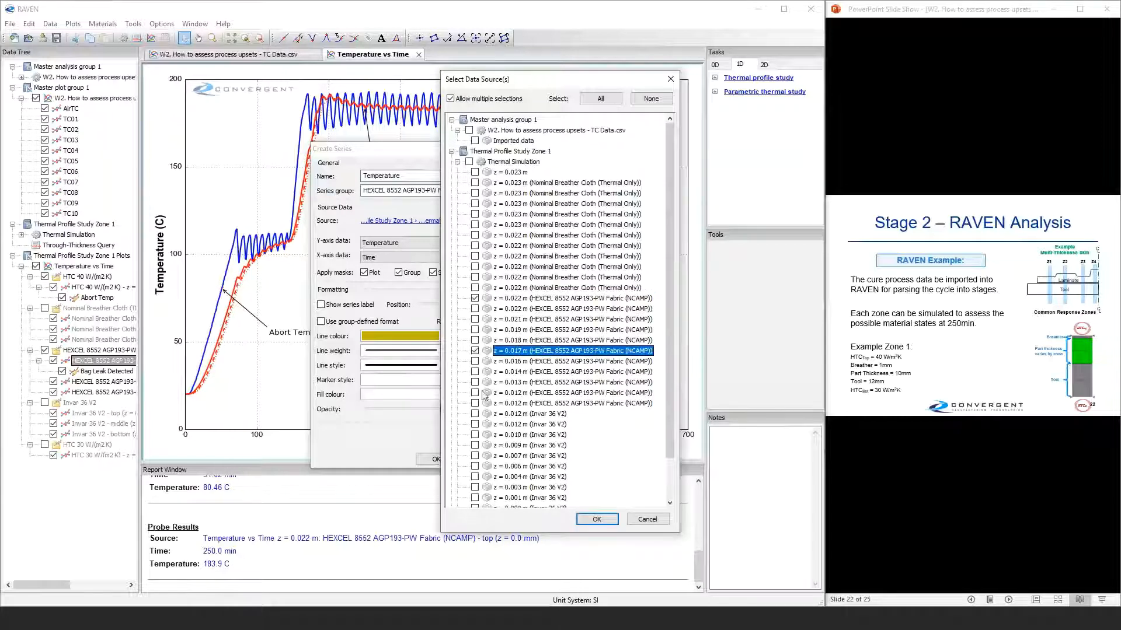
click(475, 403)
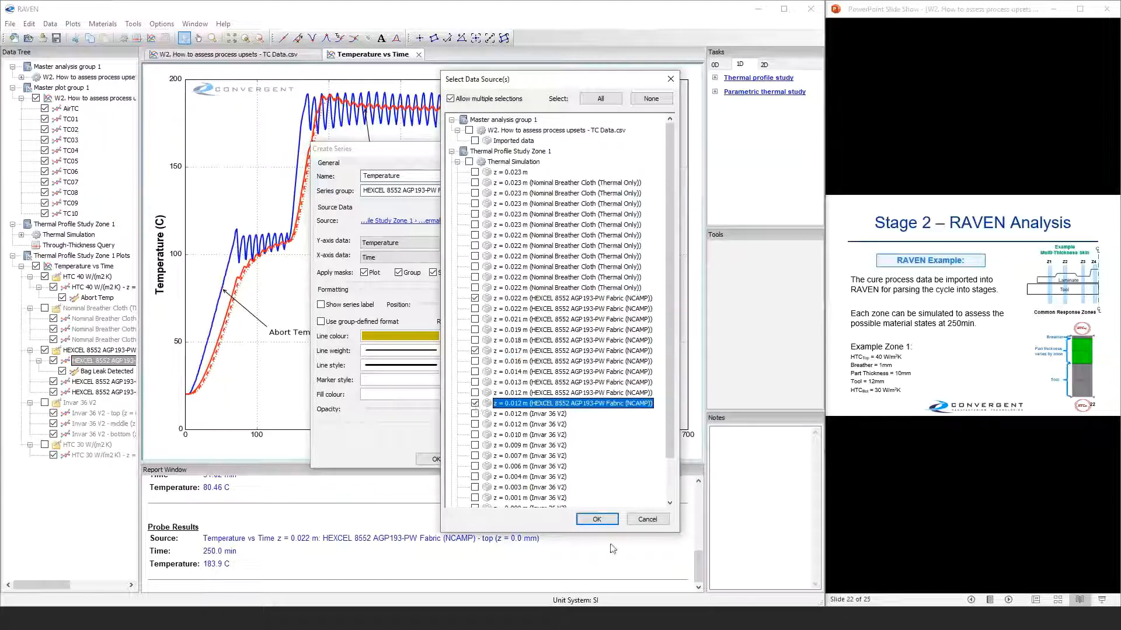
click(601, 521)
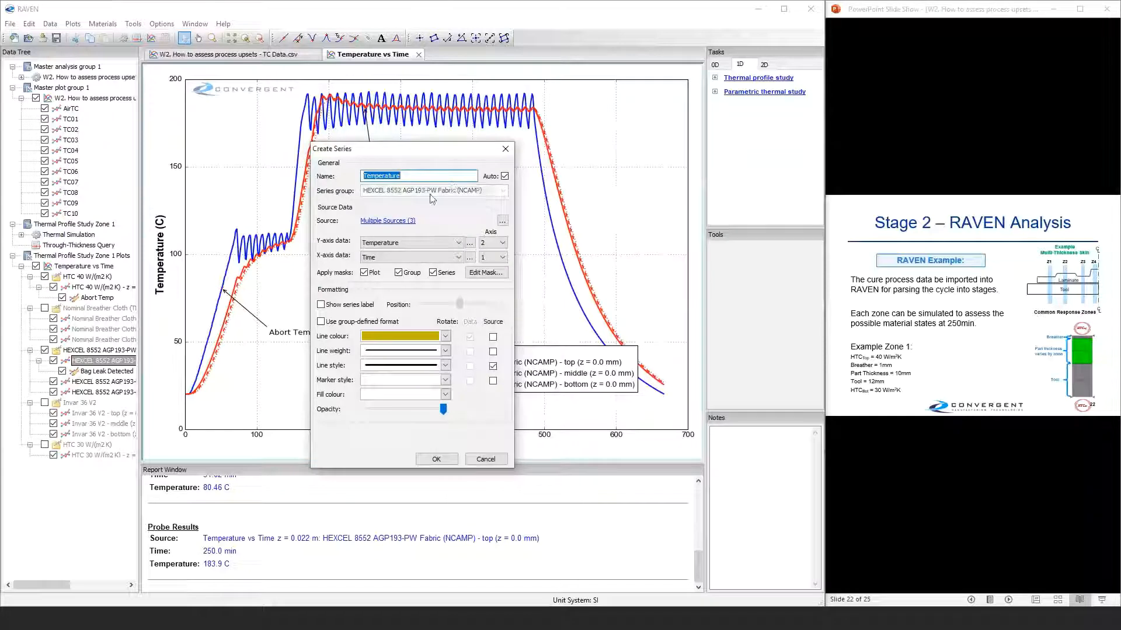
Replace the new series' multiple sources with only the first HEXCEL 8552 node at z = 0.022 m
click(408, 221)
click(651, 98)
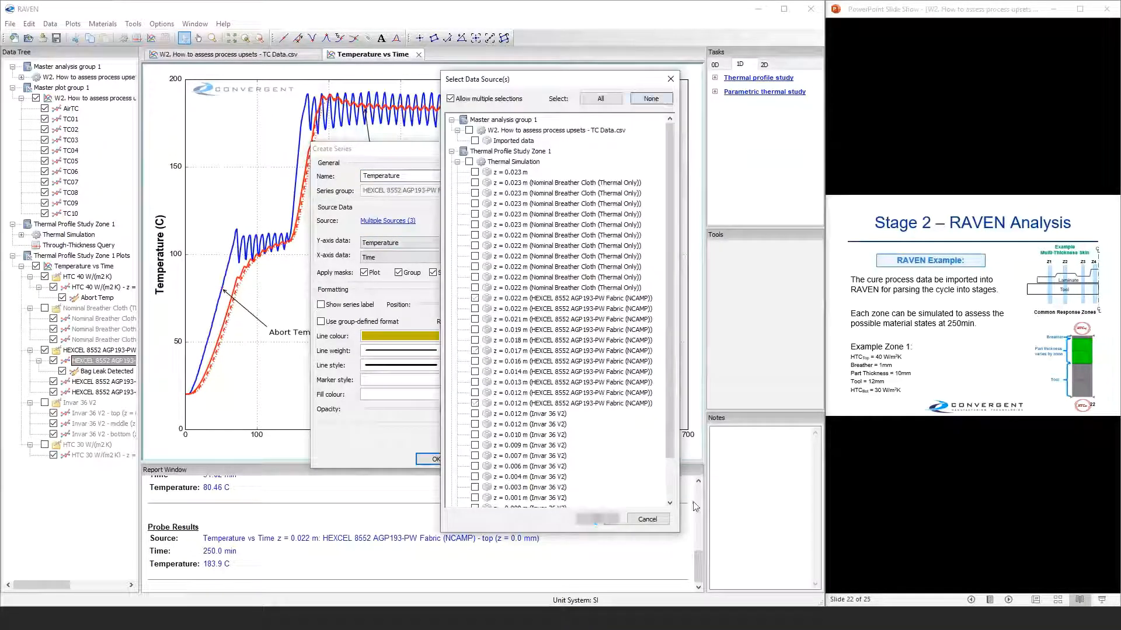
click(648, 520)
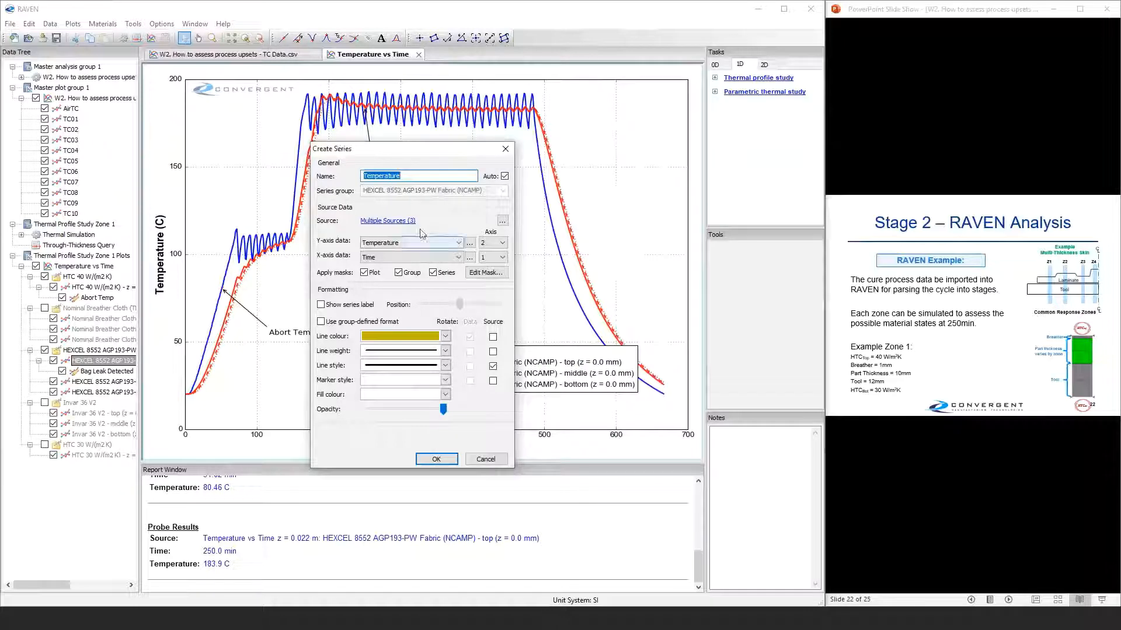
click(395, 220)
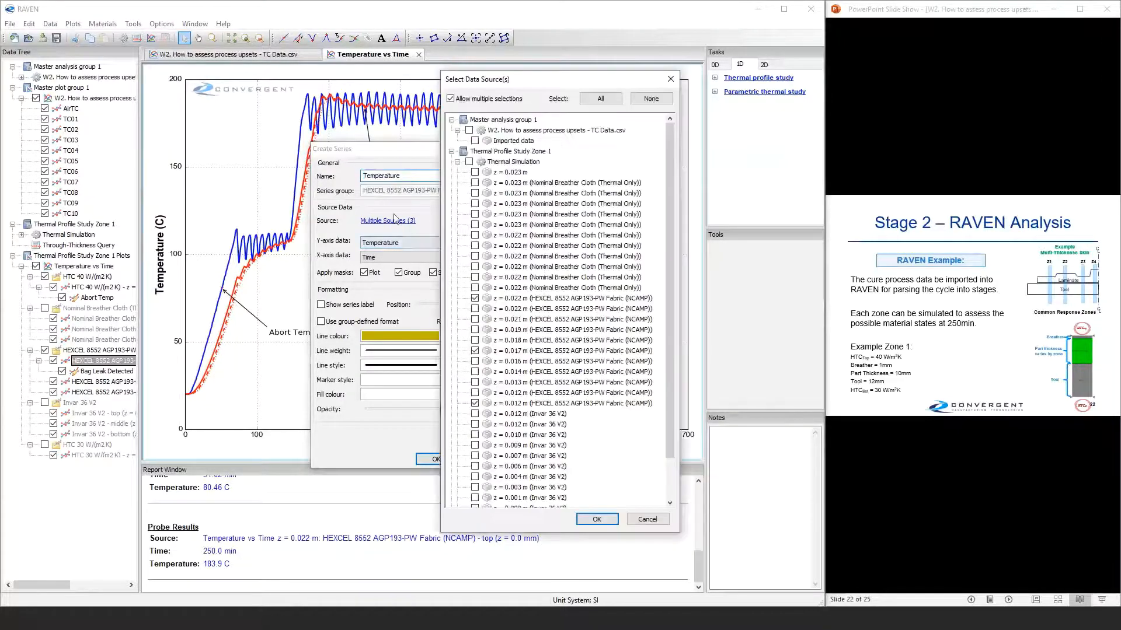
click(651, 99)
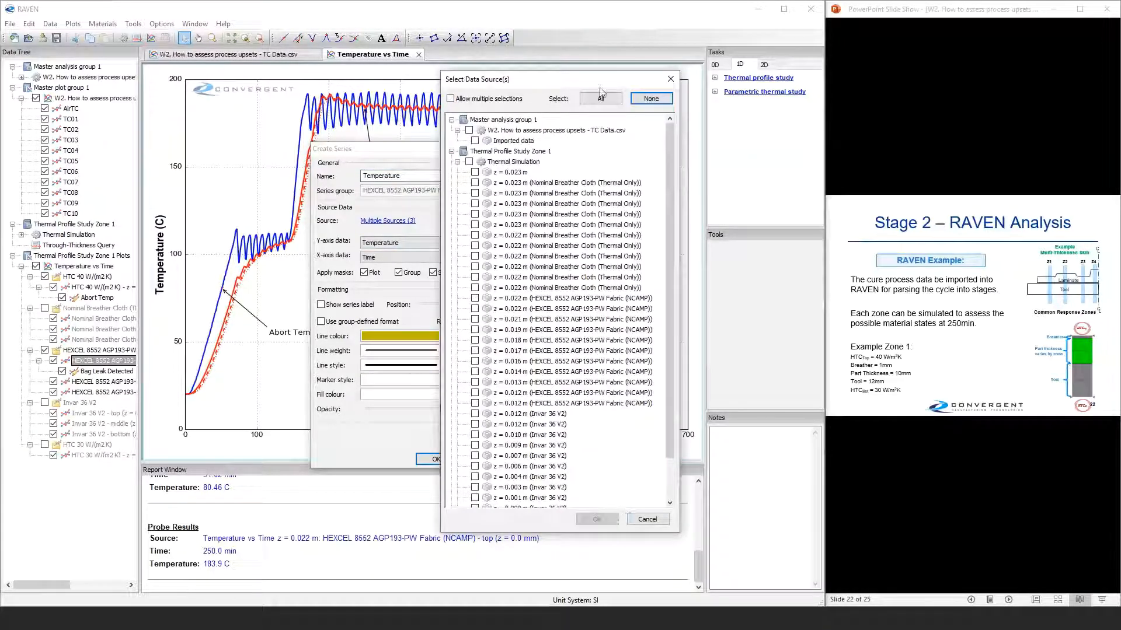
click(485, 300)
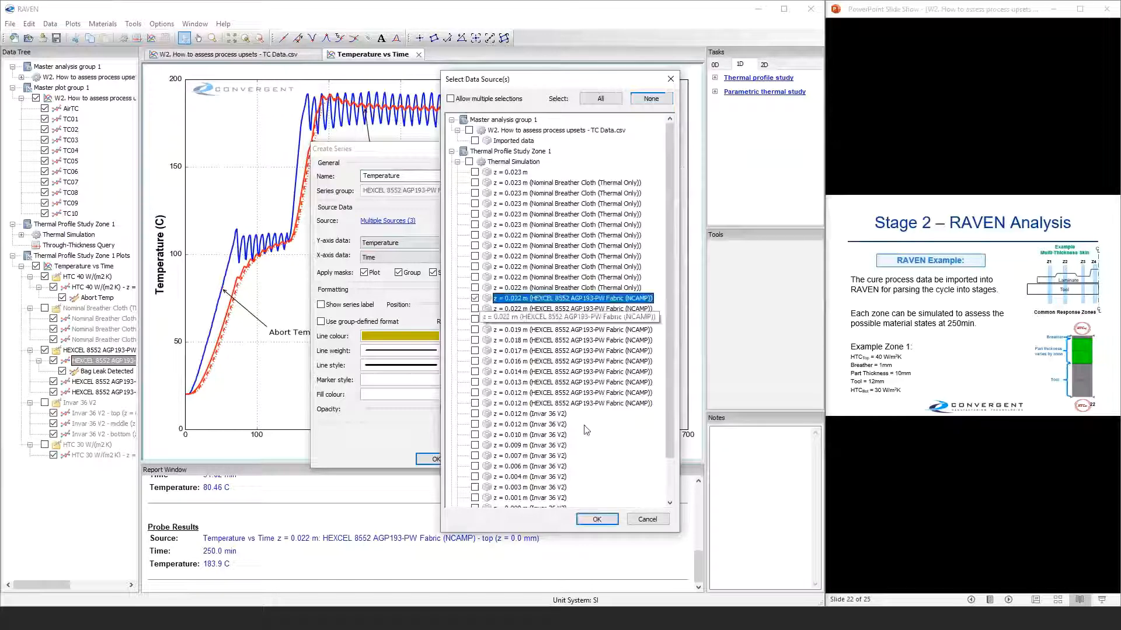
click(607, 524)
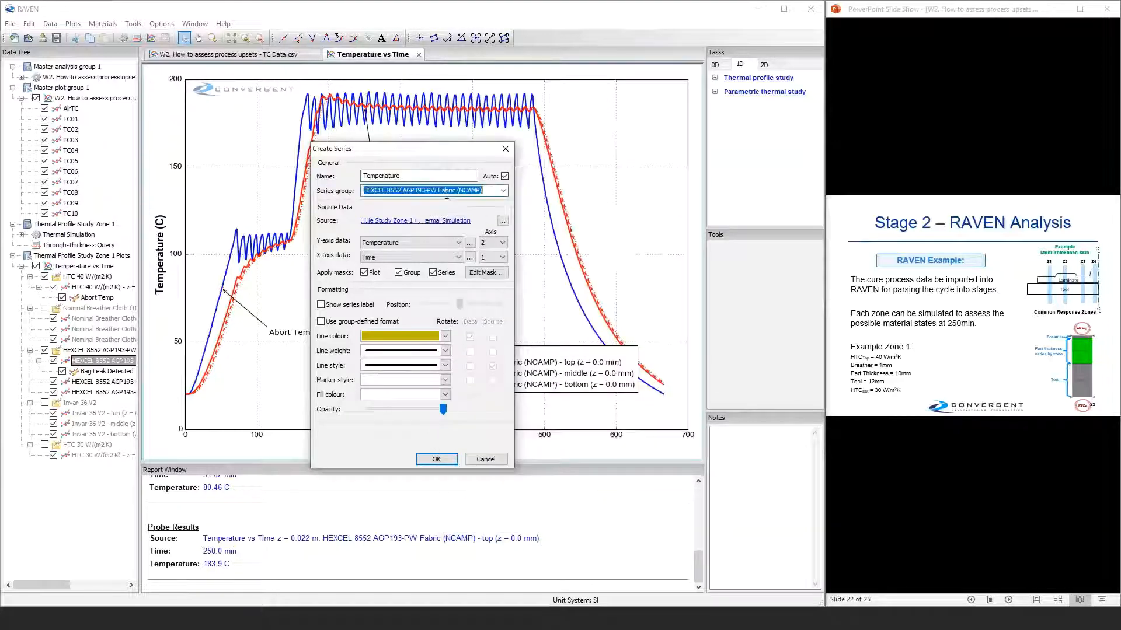
Assign the new series to a new series group named "Degree of Cure"
click(503, 190)
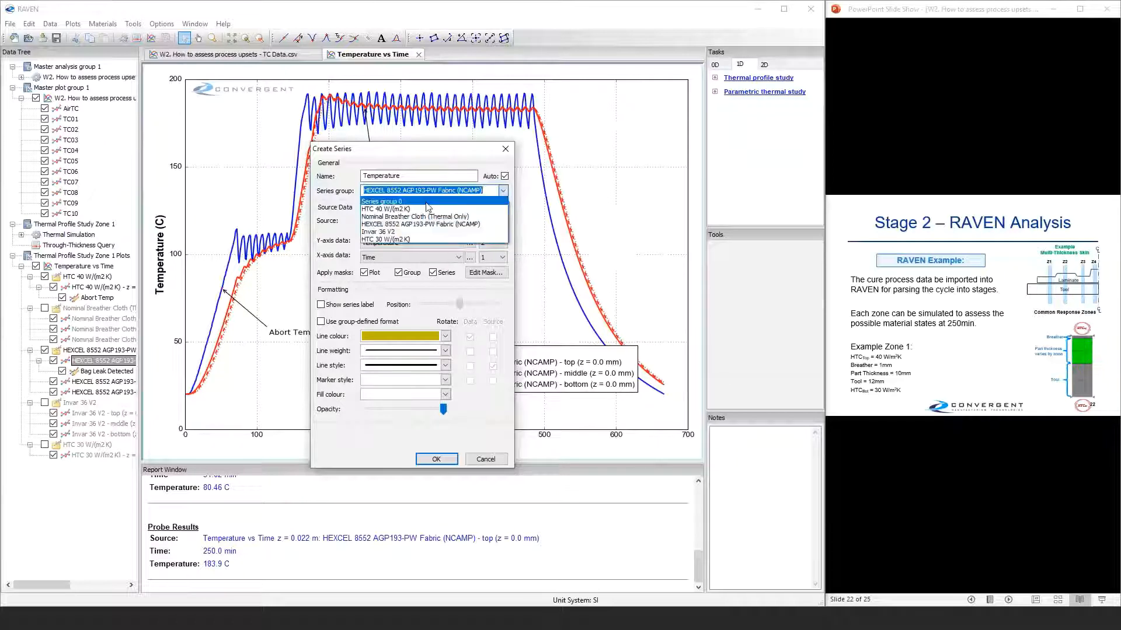
click(446, 204)
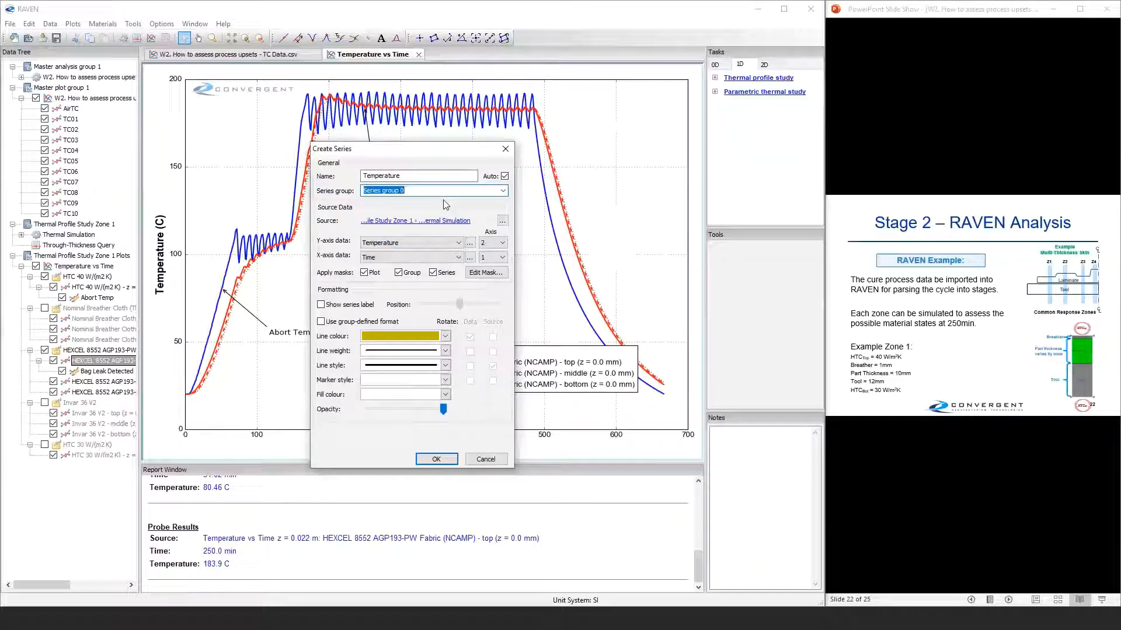
text(Degree of Cure)
Set the series' data sources to three HEXCEL 8552 nodes: the first at z = 0.022 m, z = 0.017 m and the last at z = 0.012 m
click(407, 227)
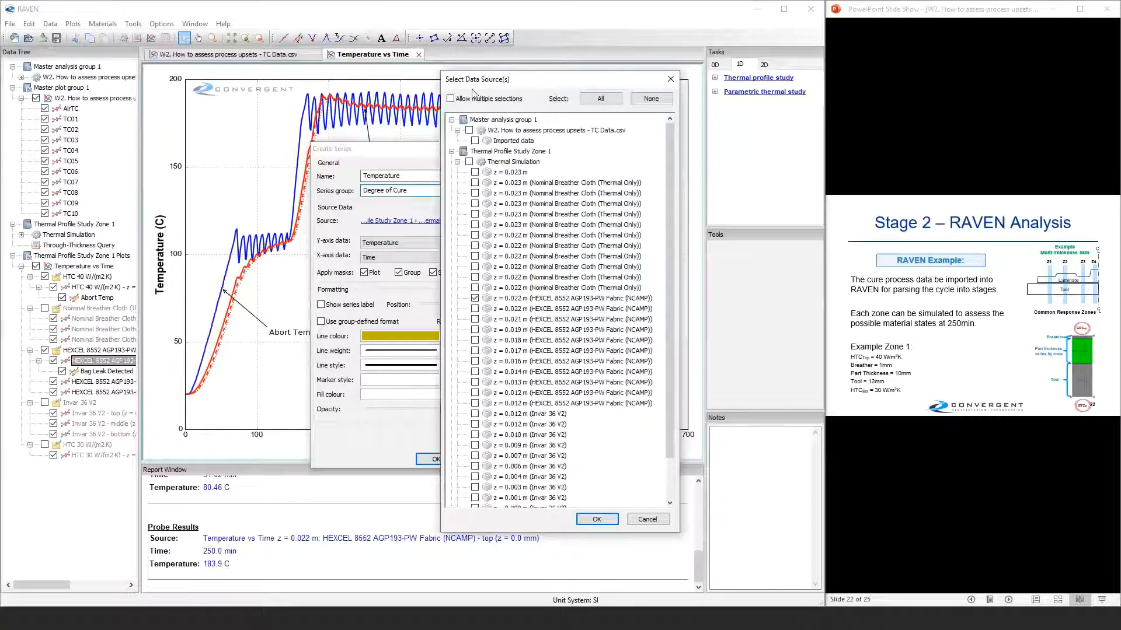
click(651, 99)
click(494, 101)
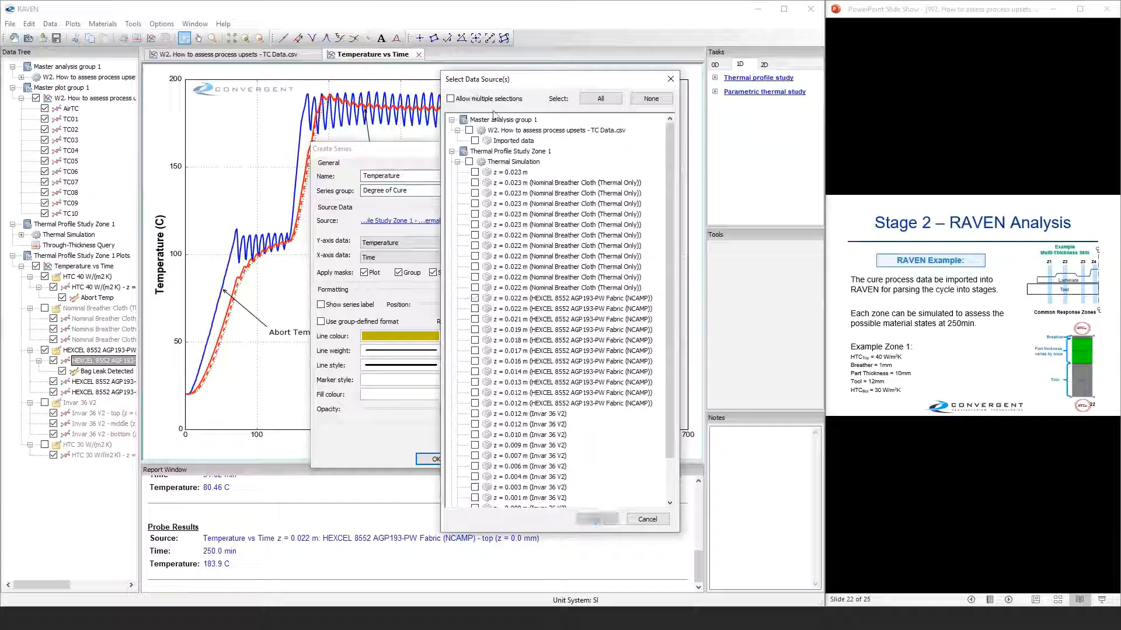
click(475, 299)
click(474, 350)
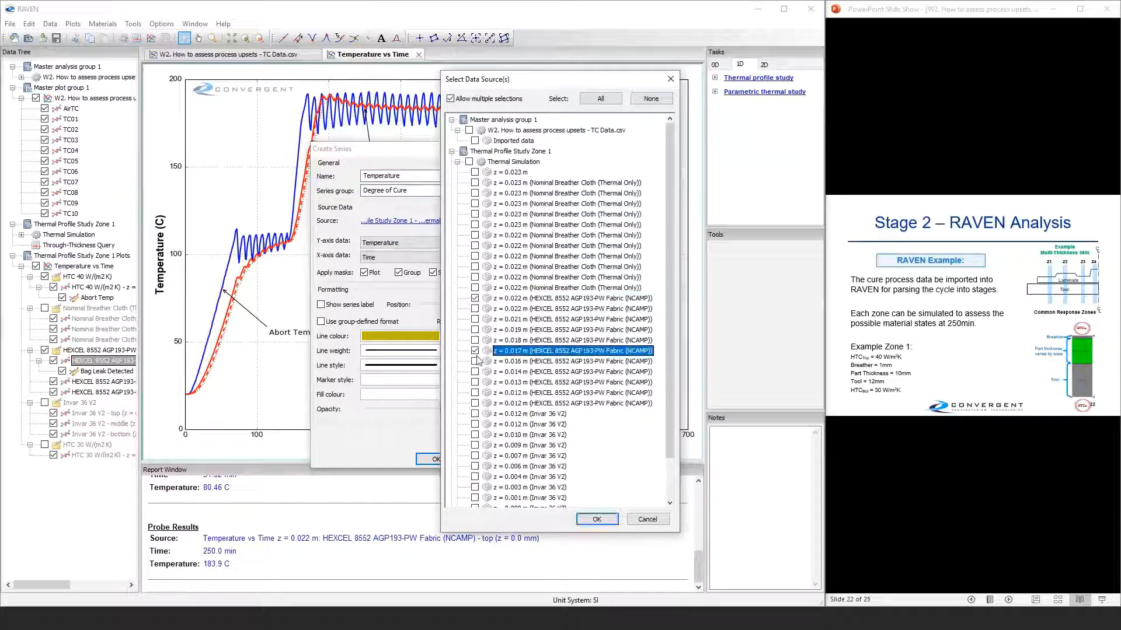
click(475, 403)
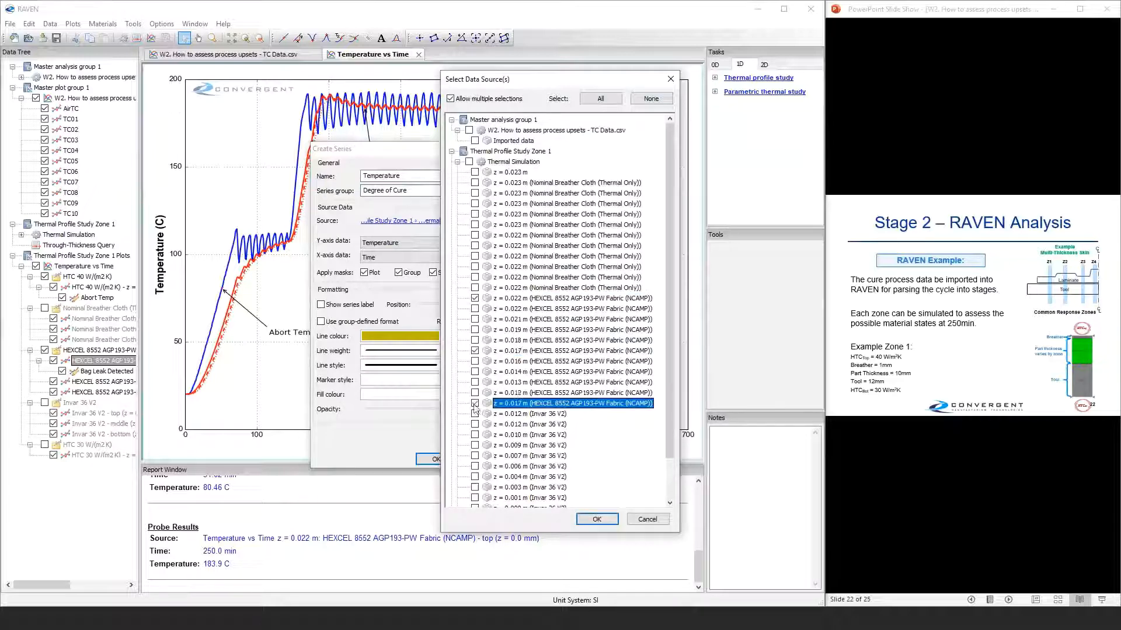
click(594, 519)
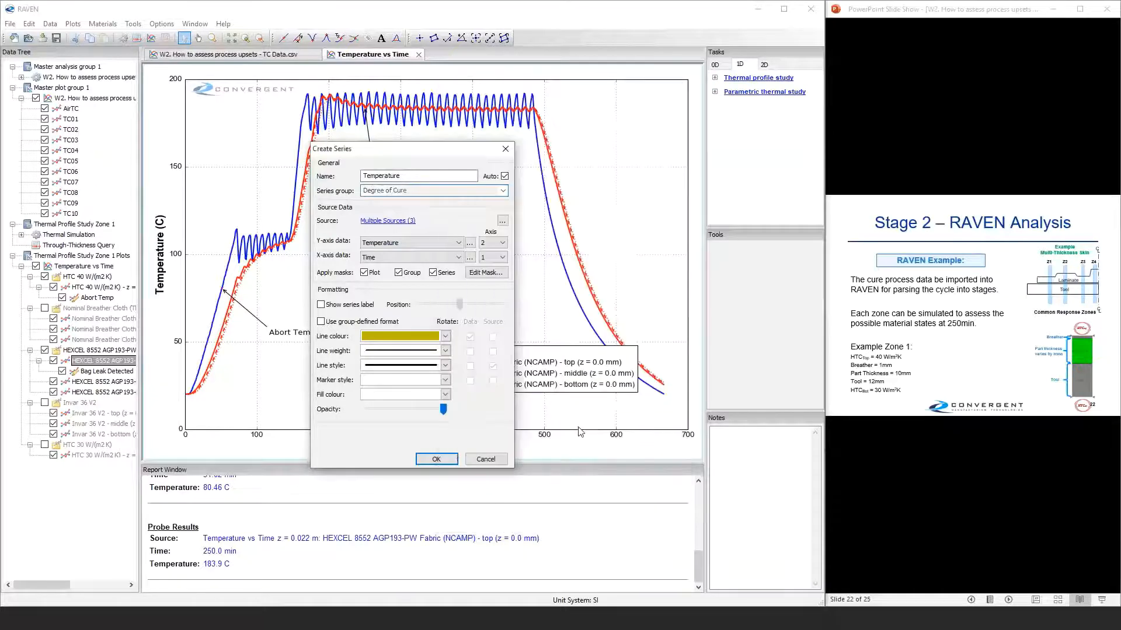
Create the series with Degree of Cure as Y-axis data on axis 2 and a black line colour
click(412, 240)
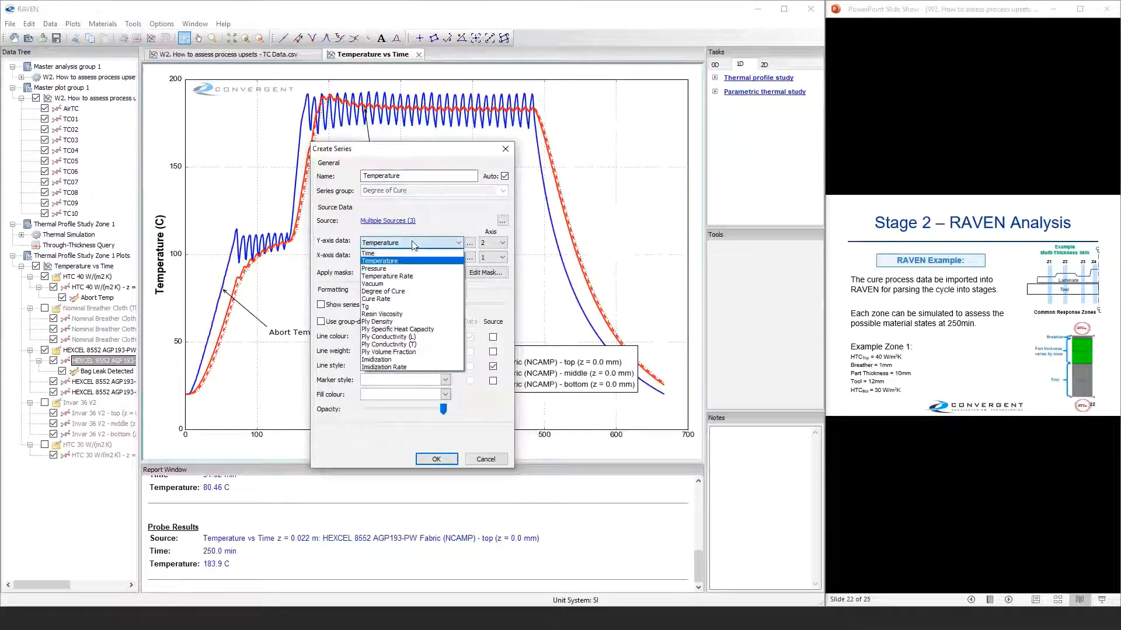
click(409, 292)
click(502, 244)
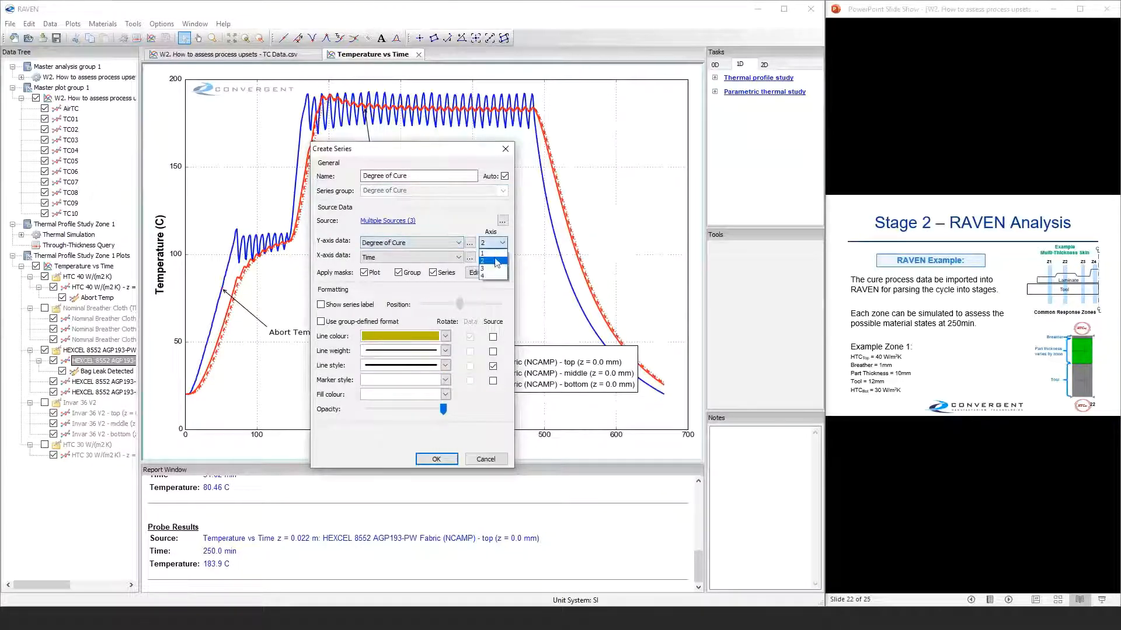
click(497, 260)
click(445, 337)
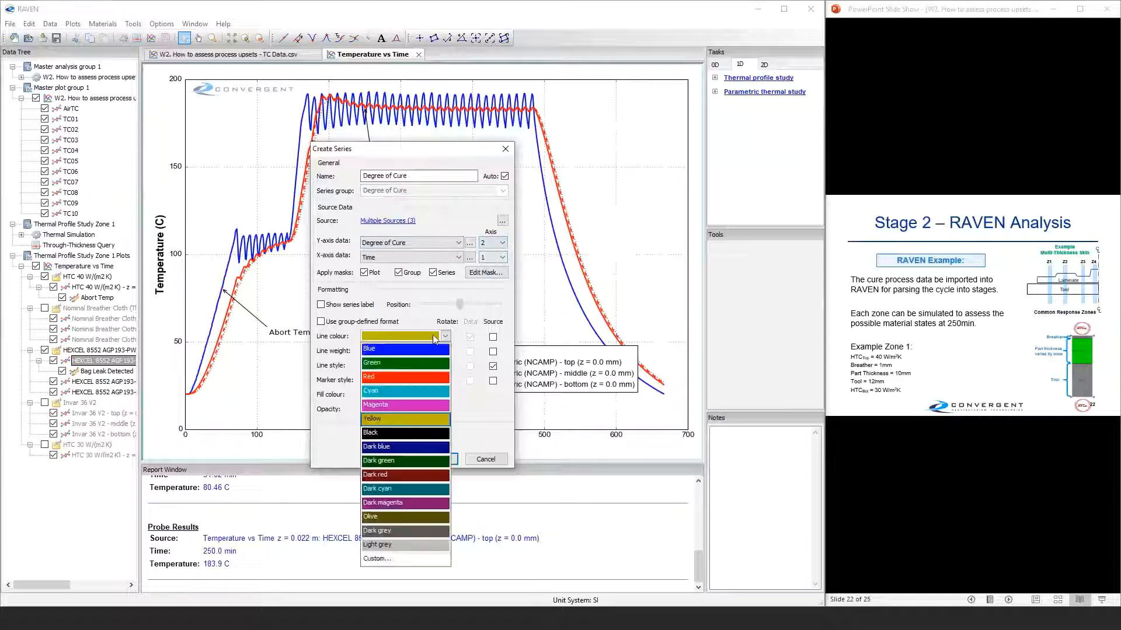
click(416, 429)
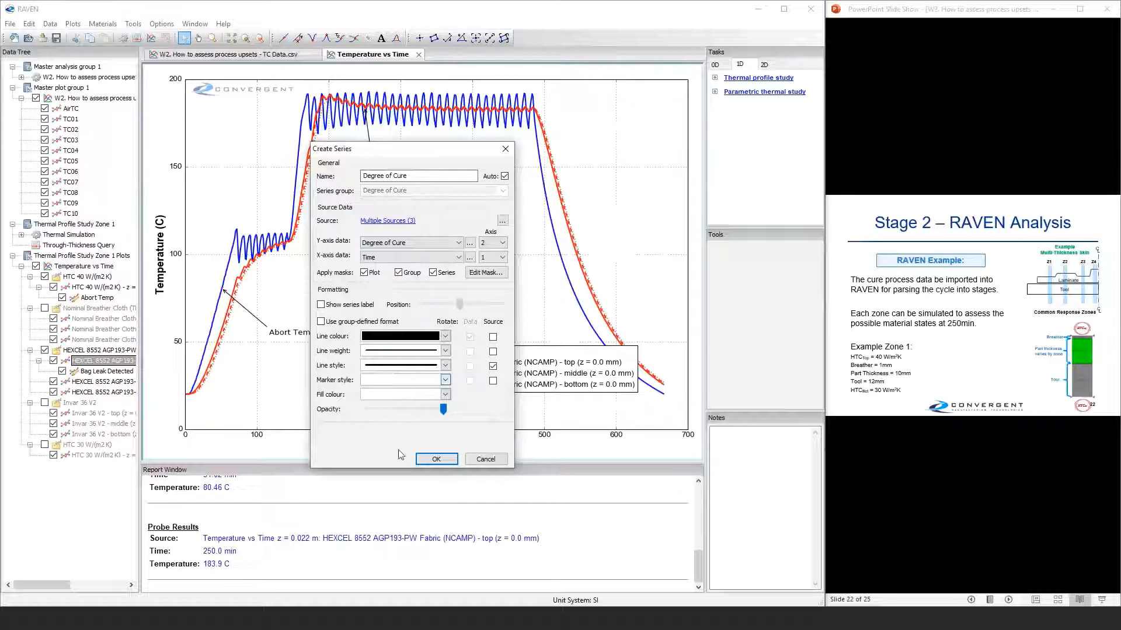
click(426, 461)
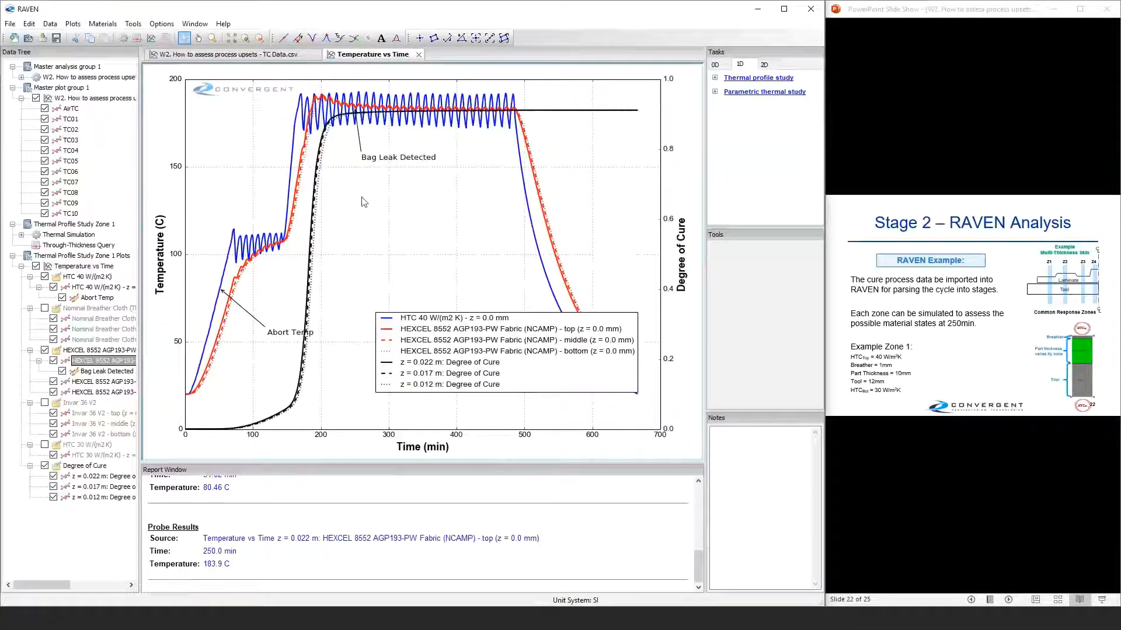
Start another new series in the Temperature vs Time plot and assign it to a new series group named "Tg"
click(78, 469)
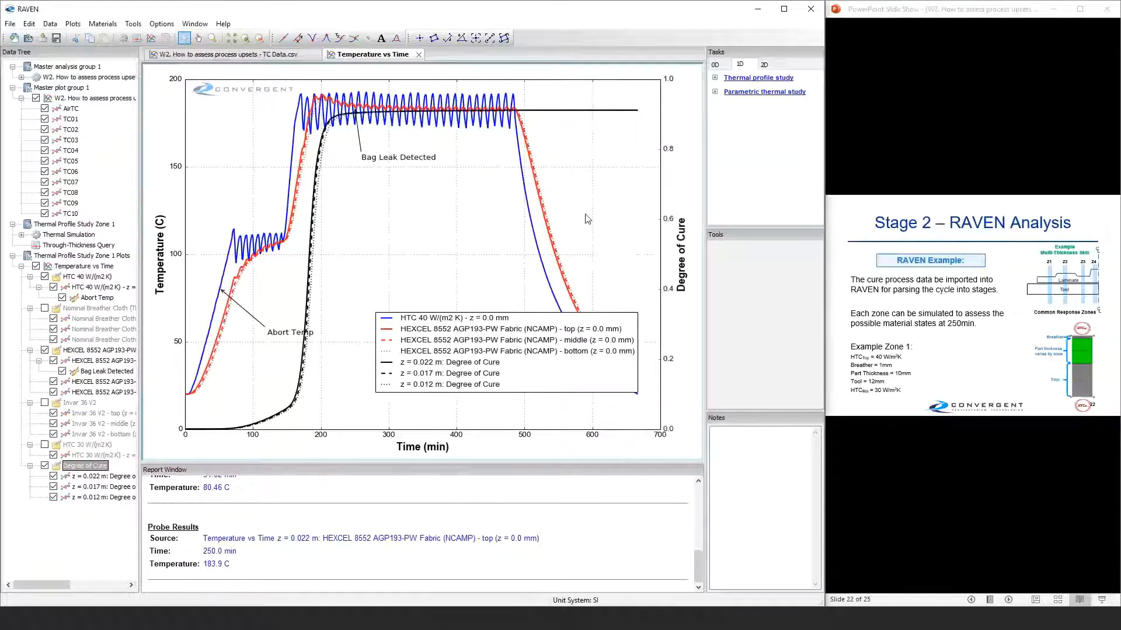
right_click(369, 218)
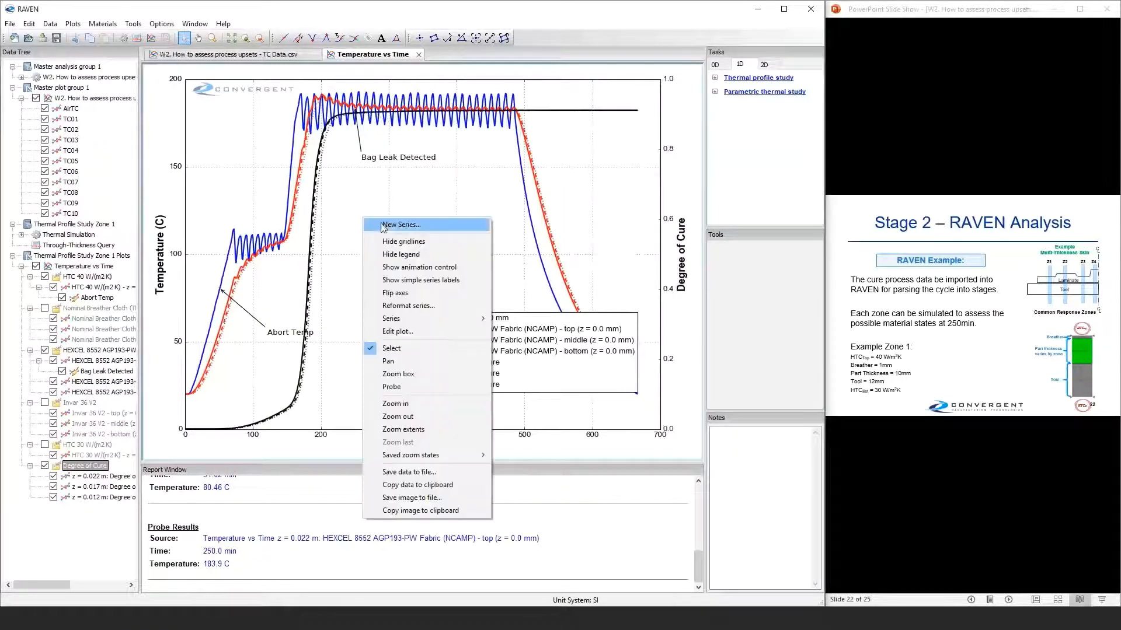
click(383, 226)
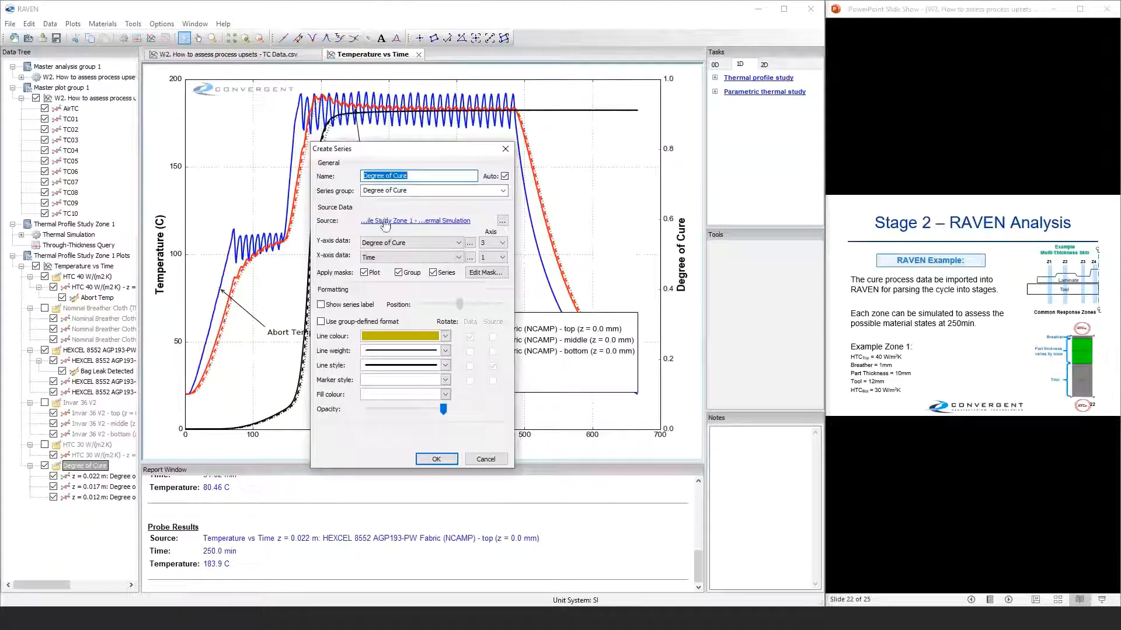
click(462, 191)
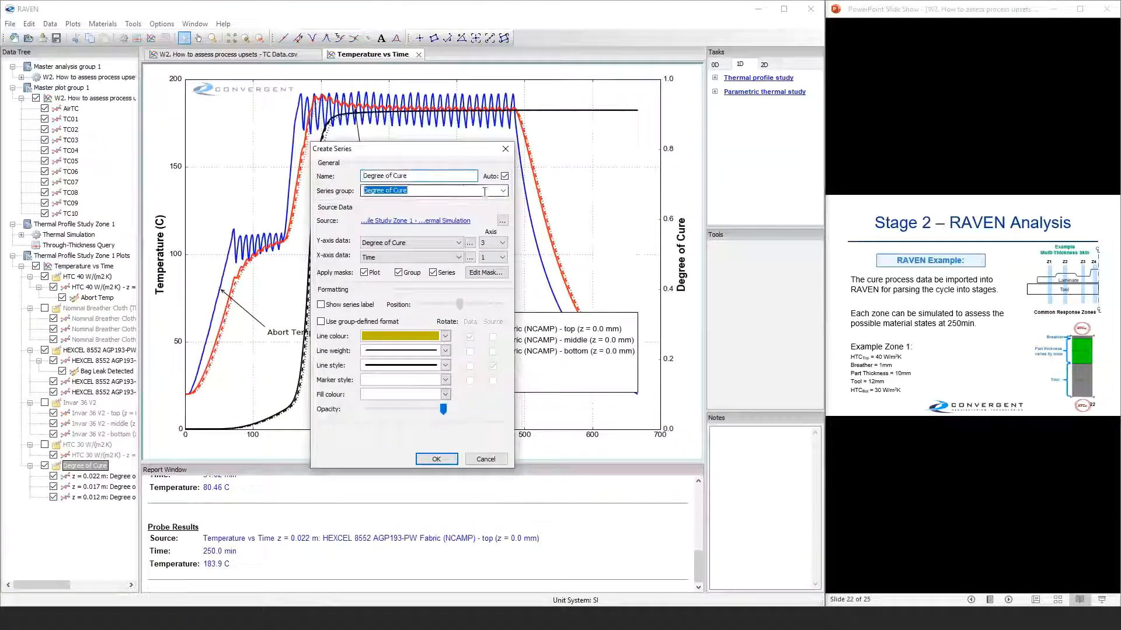
click(416, 194)
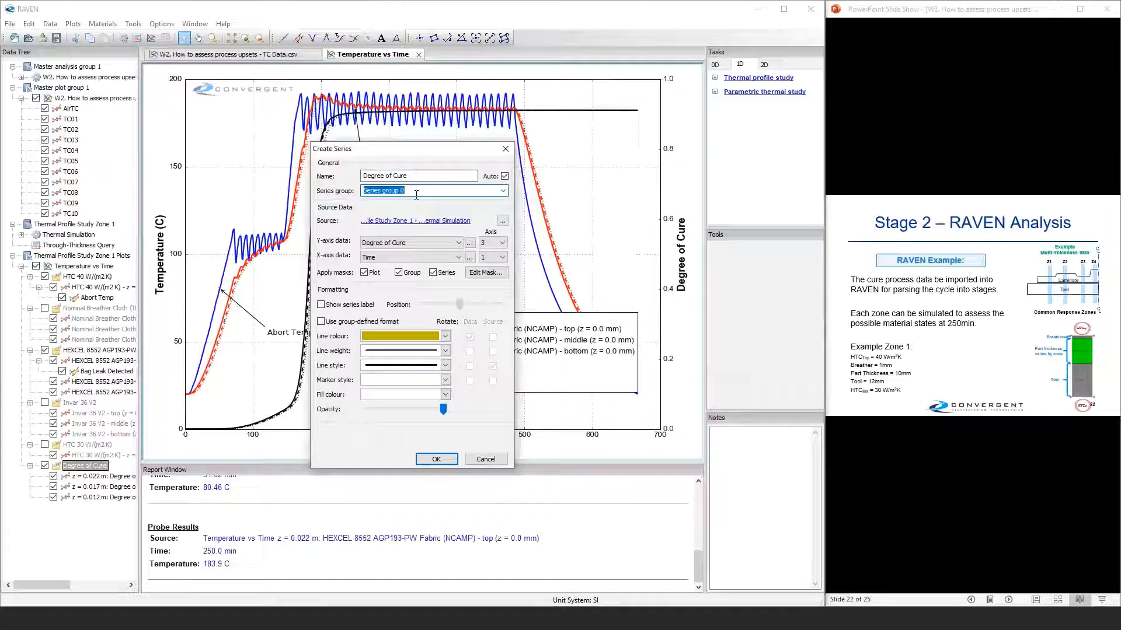
text(Tg)
Select the HEXCEL 8552 nodes at z = 0.022 m, 0.017 m and the last 0.012 m as the Tg series' data sources
click(455, 223)
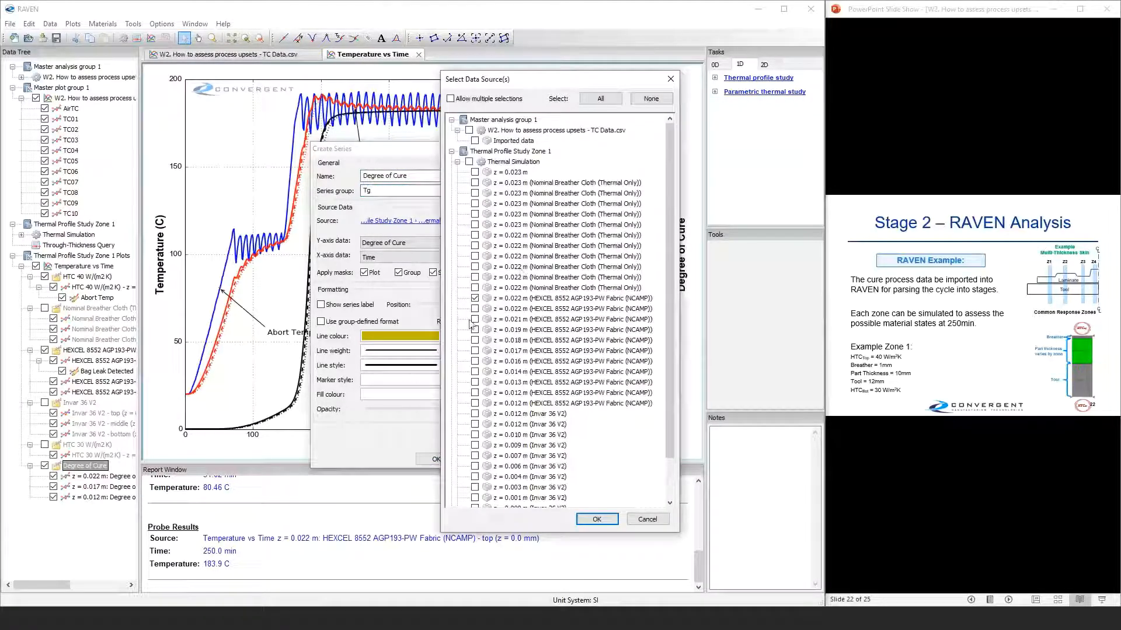
click(471, 100)
click(475, 351)
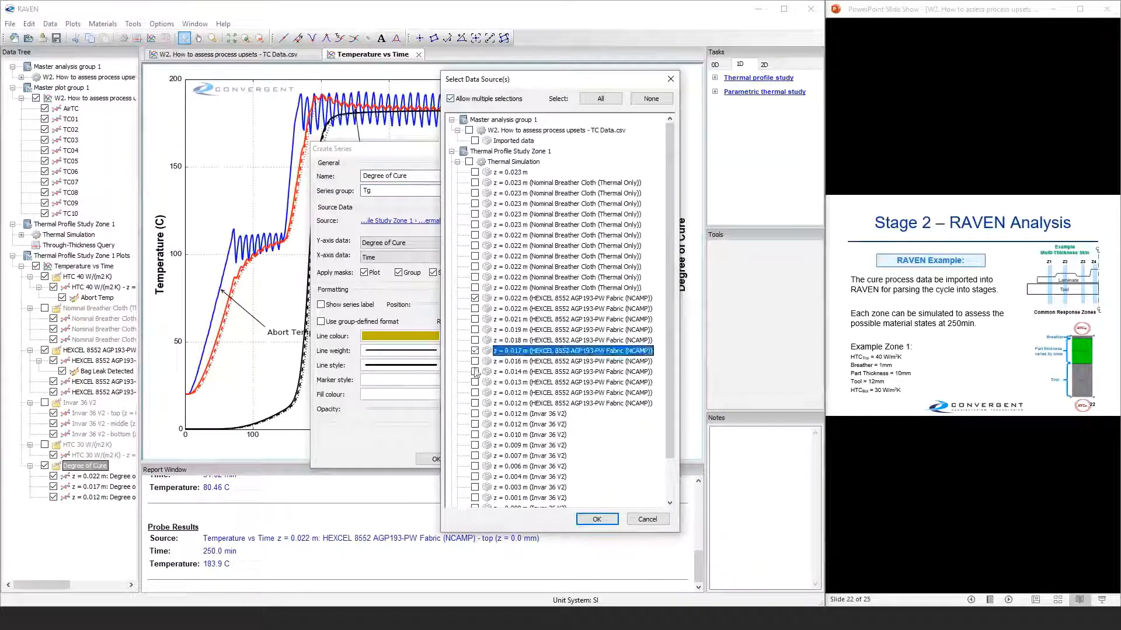
click(474, 403)
click(596, 518)
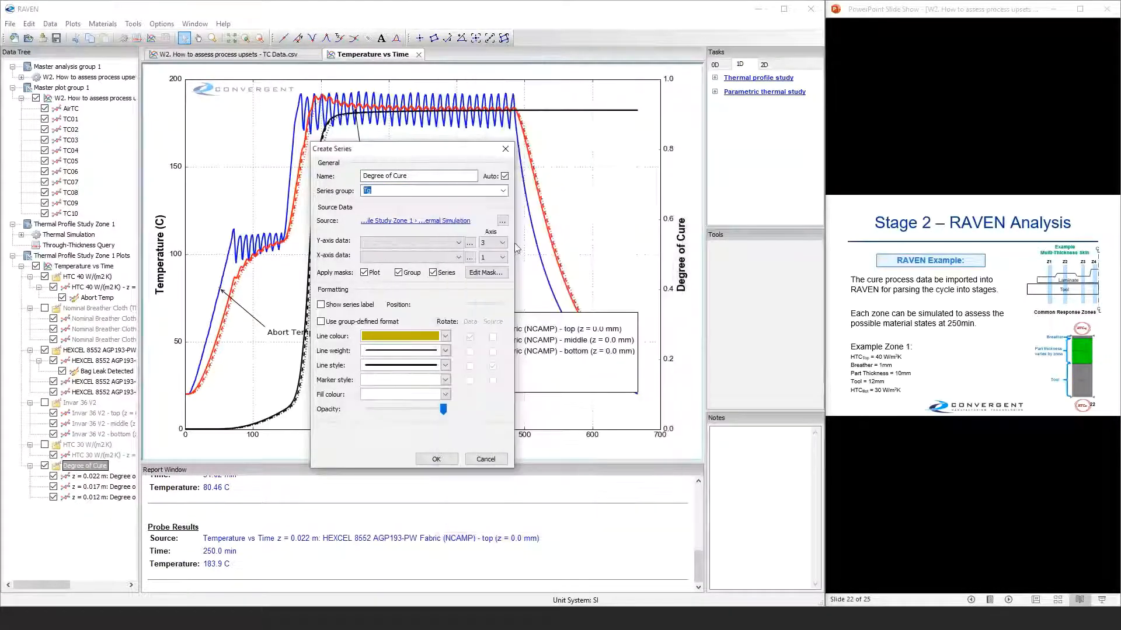
Create the series with Tg as Y-axis data plotted on axis 1
click(494, 243)
click(490, 254)
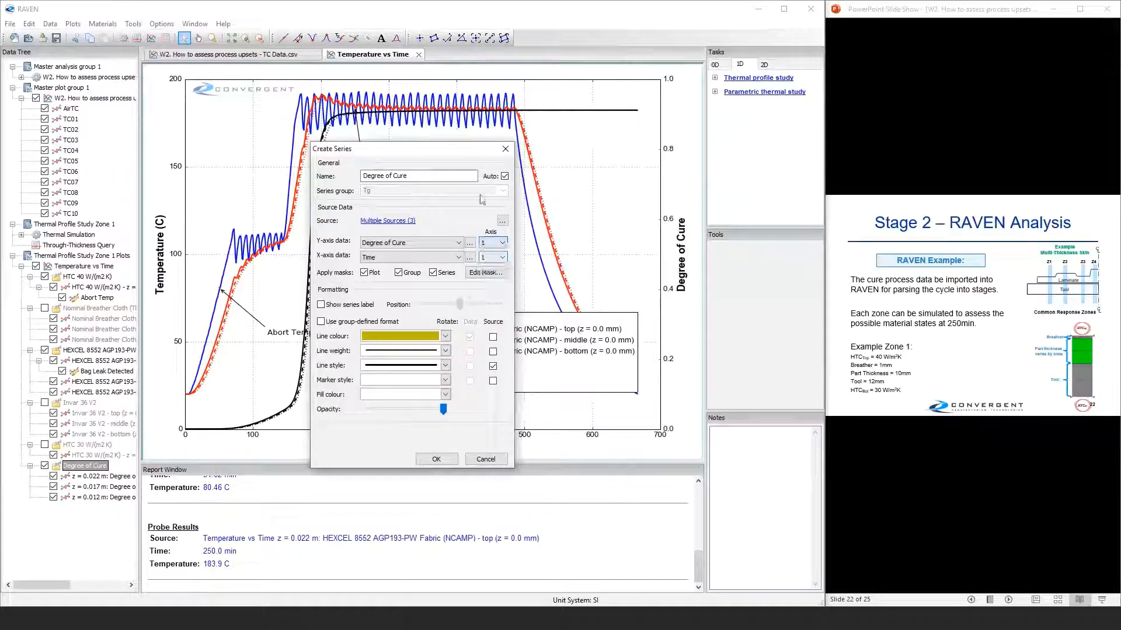
click(429, 242)
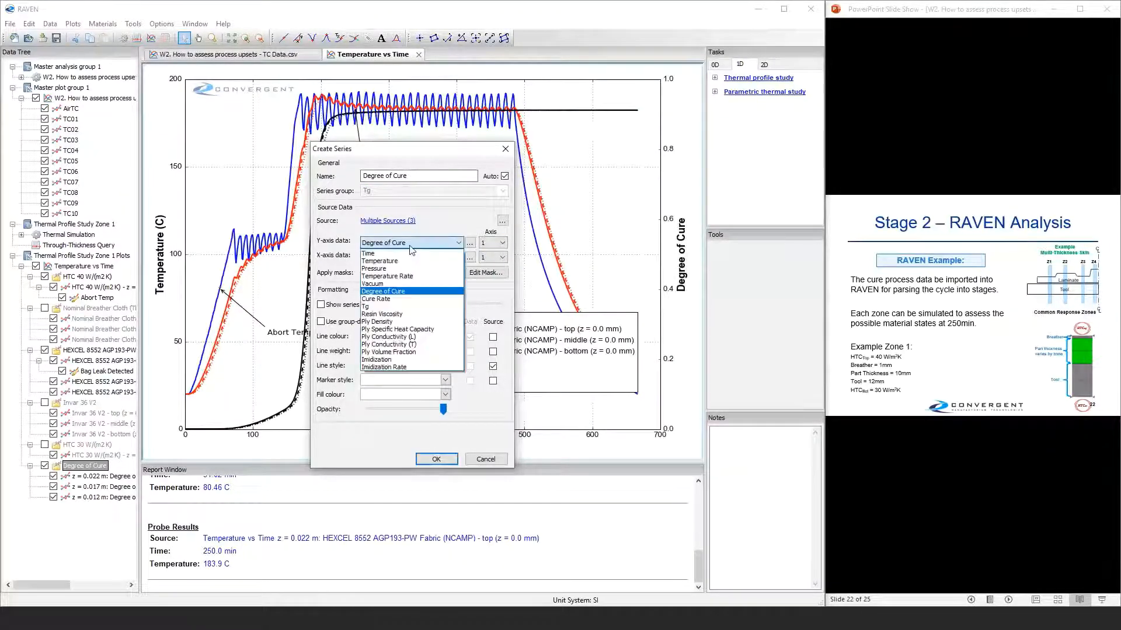
click(390, 307)
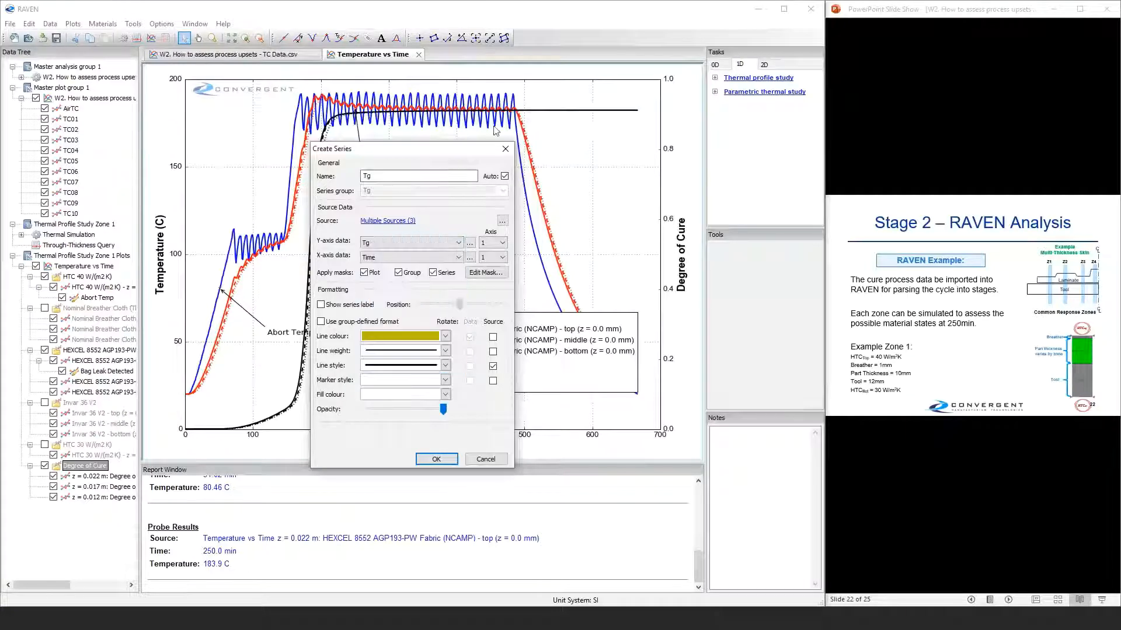
click(436, 459)
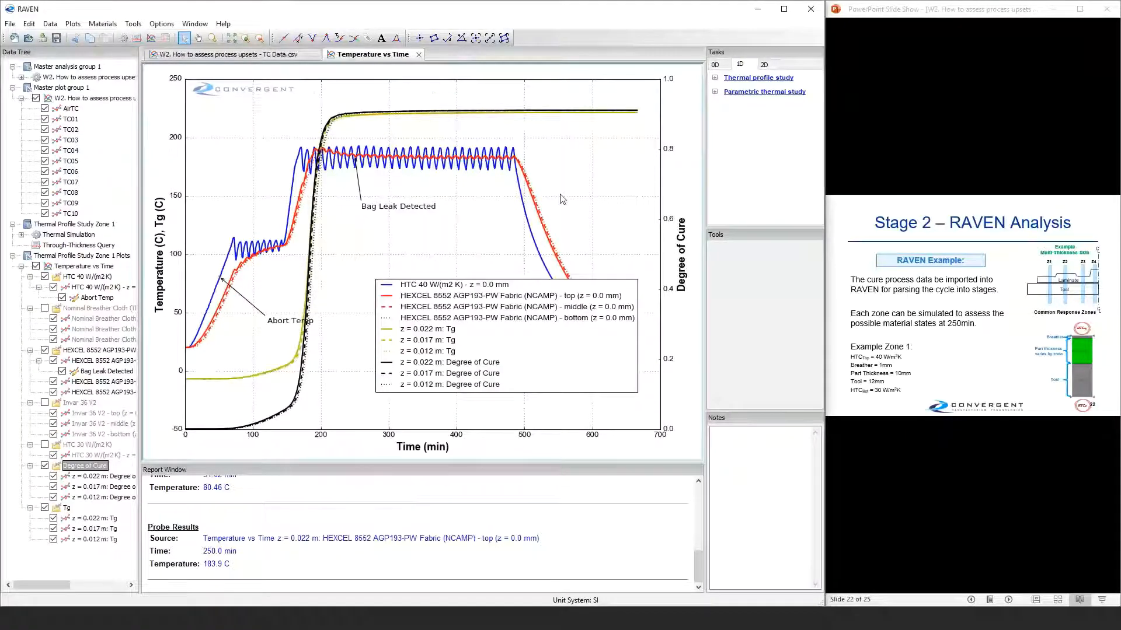
Start a new series in a series group named "Viscosity" with Resin Viscosity as its Y-axis data
right_click(252, 164)
click(279, 169)
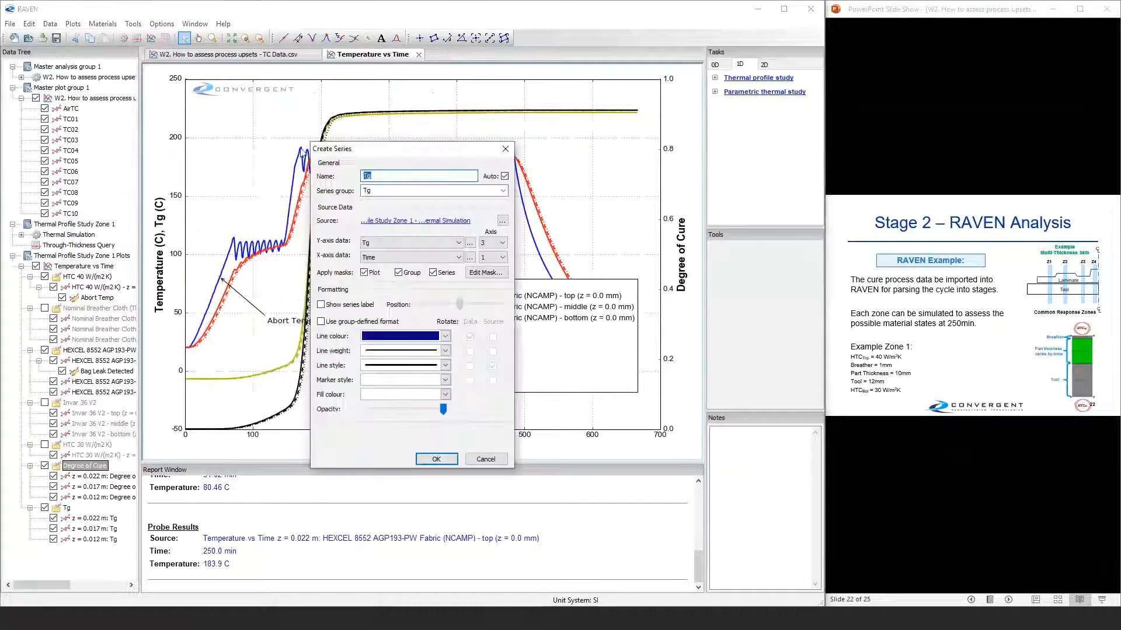
click(386, 192)
click(502, 191)
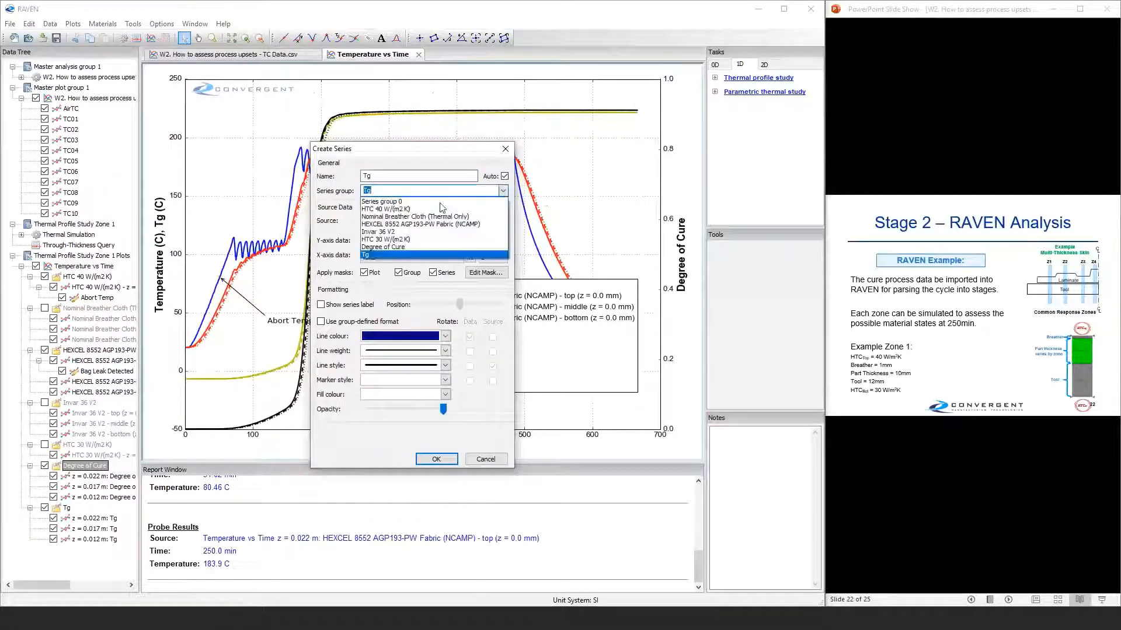
click(435, 205)
text(Visco)
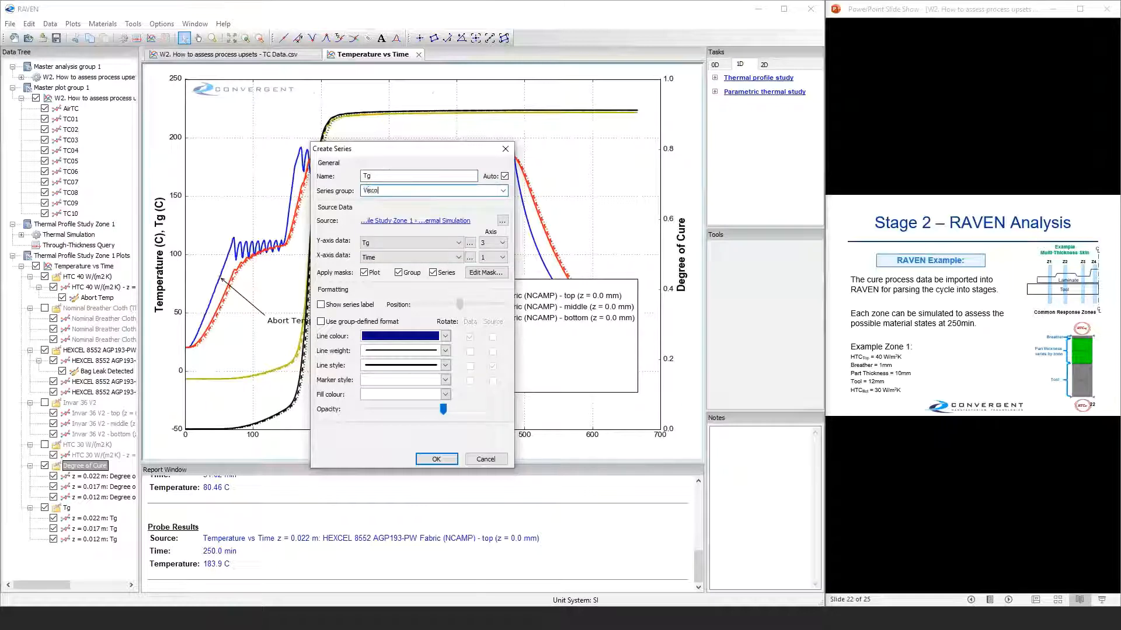
text(sity)
click(429, 244)
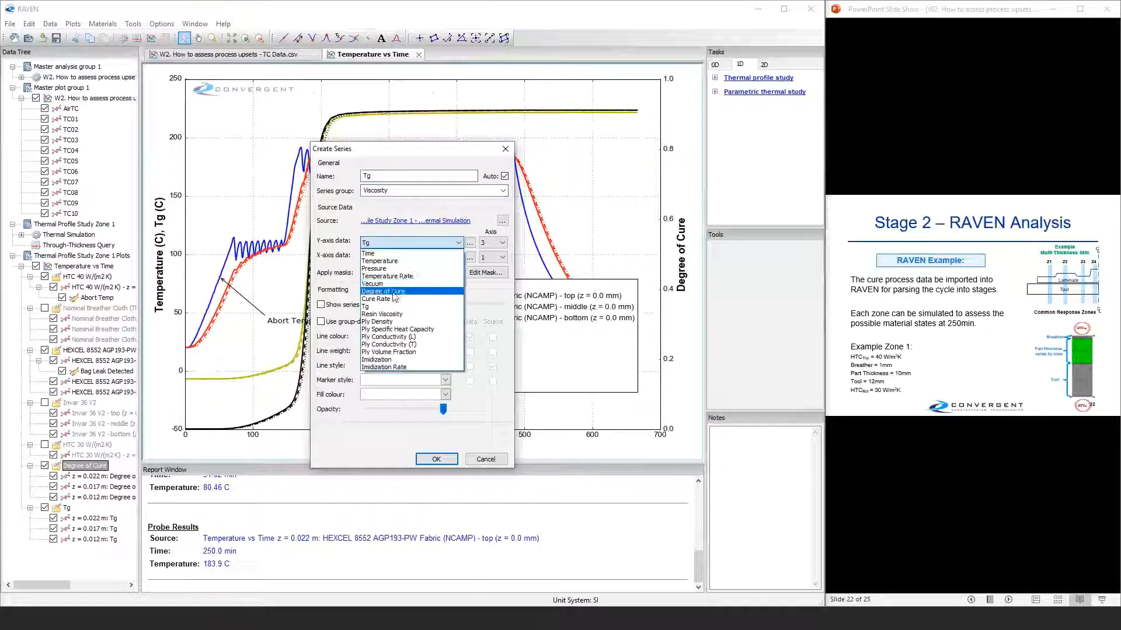
click(382, 314)
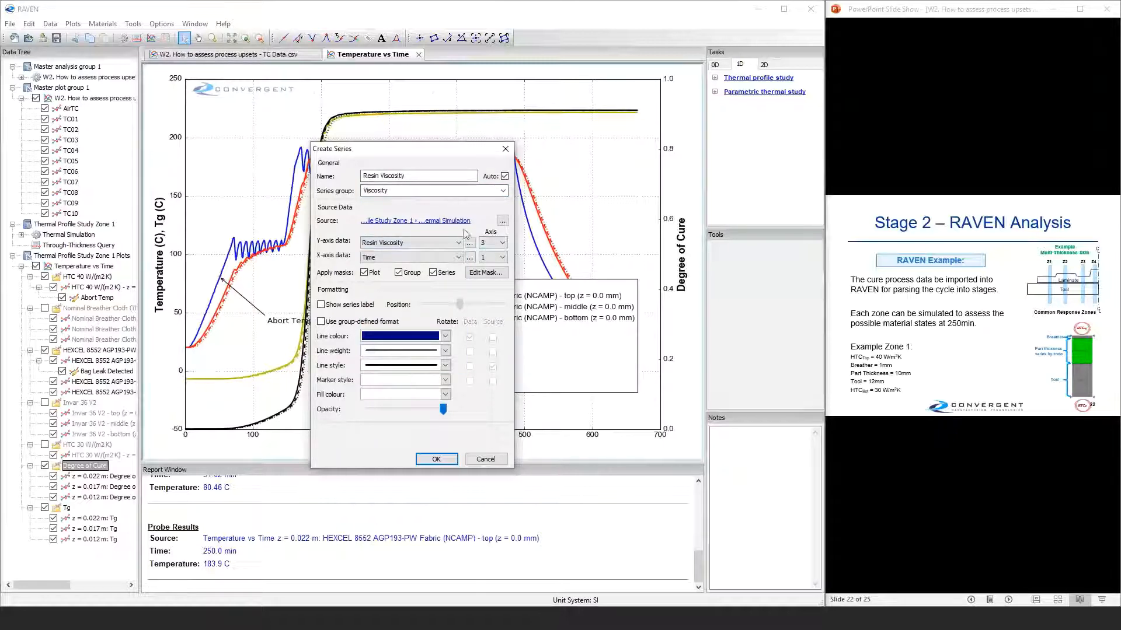
Use the HEXCEL 8552 nodes at z = 0.022 m, 0.017 m and the last 0.012 m as the Resin Viscosity series' data sources
click(439, 222)
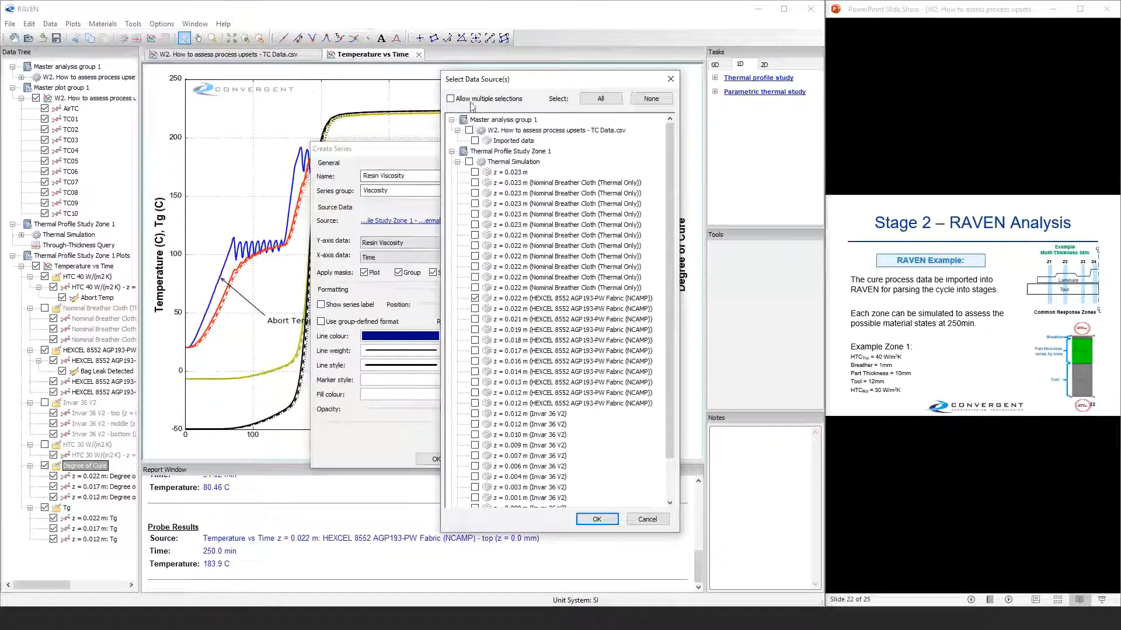
click(475, 341)
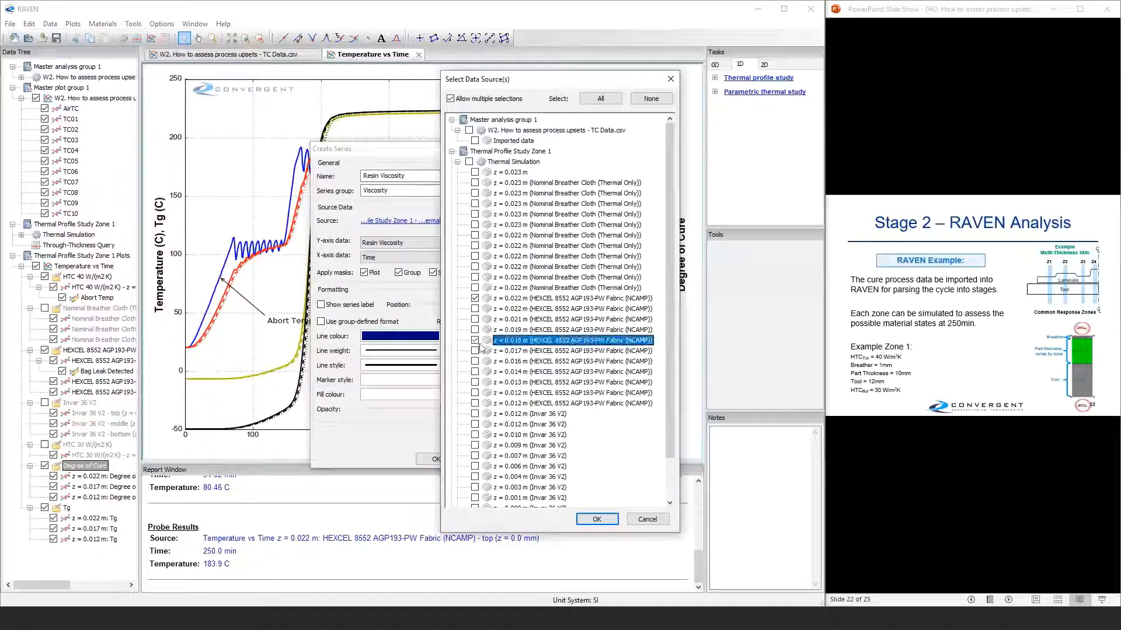
click(476, 403)
click(477, 340)
click(474, 351)
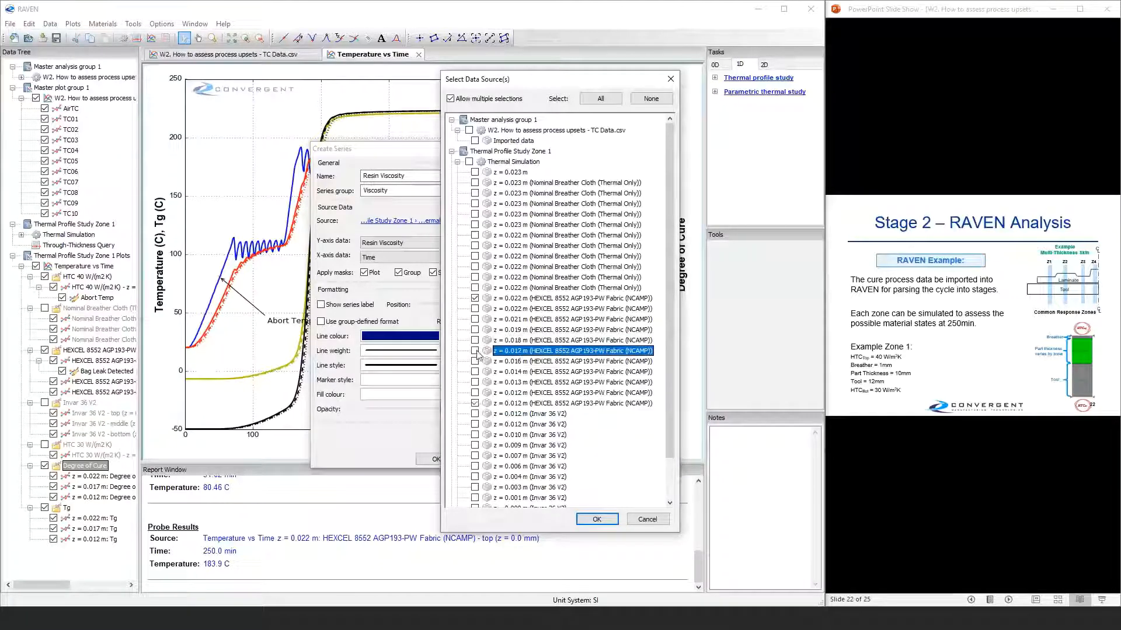
click(597, 519)
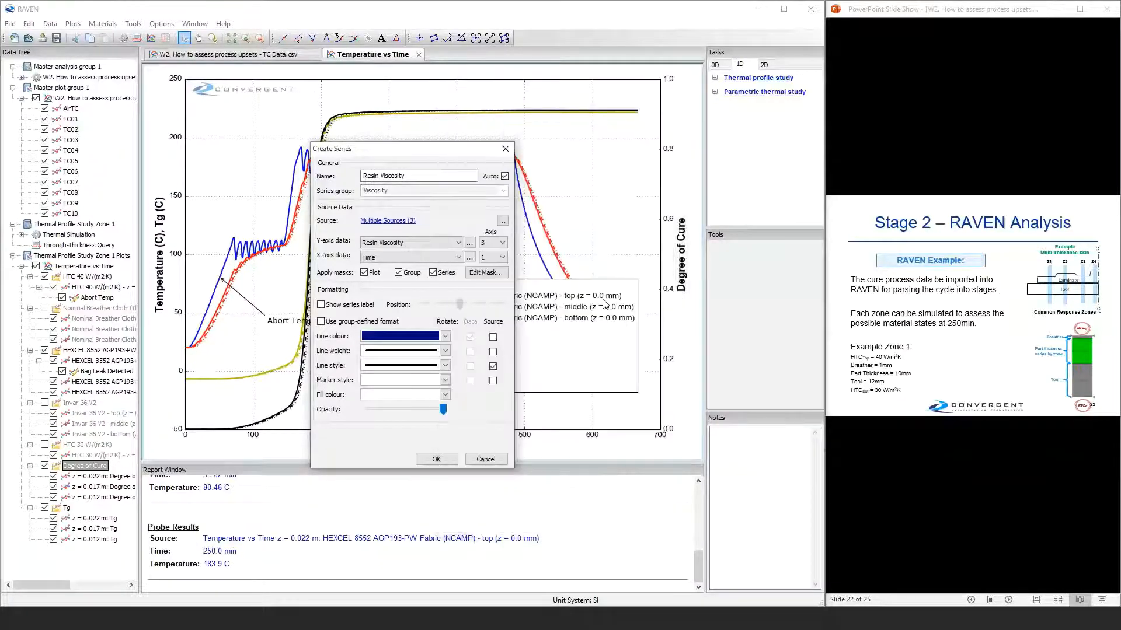
Create the Resin Viscosity series with a magenta line and switch its axis to a logarithmic scale
click(445, 336)
click(400, 404)
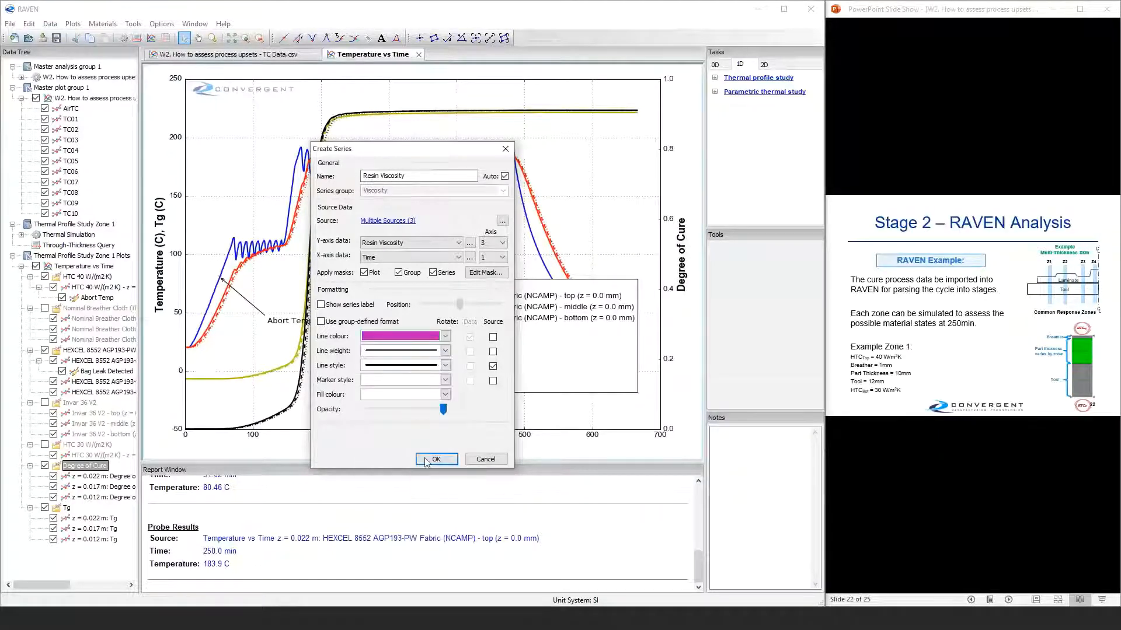
click(432, 460)
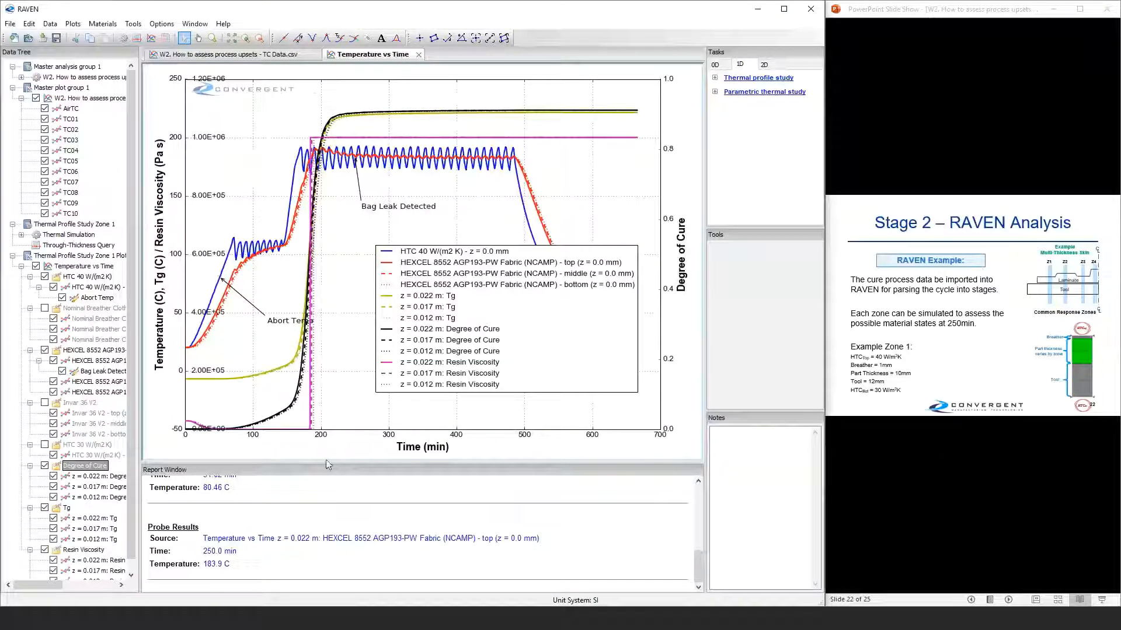
right_click(201, 197)
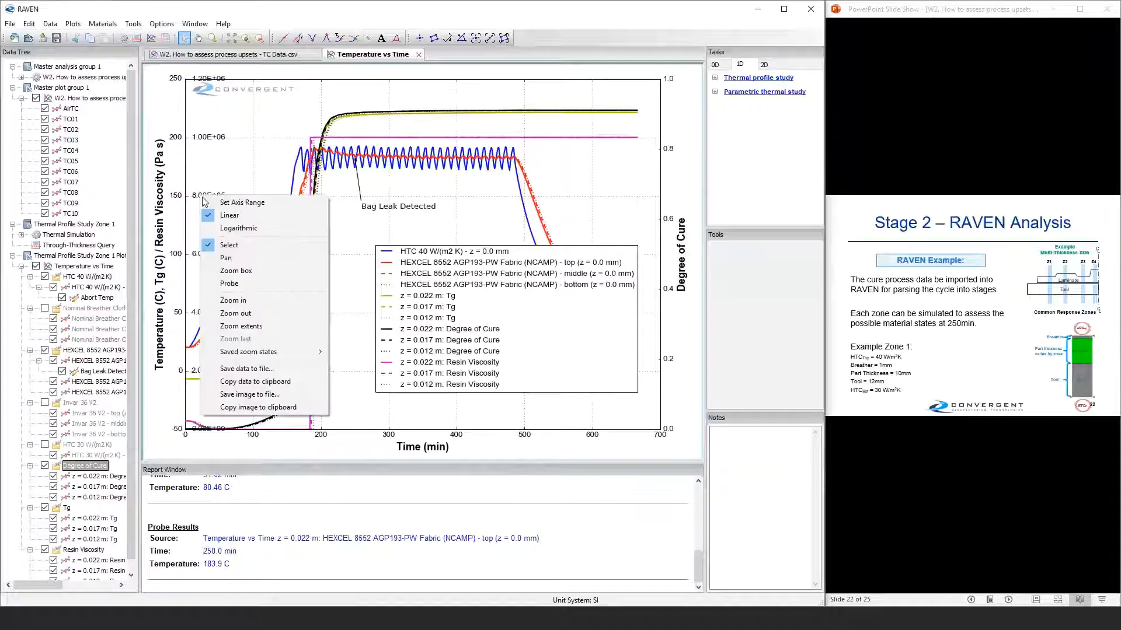
click(213, 228)
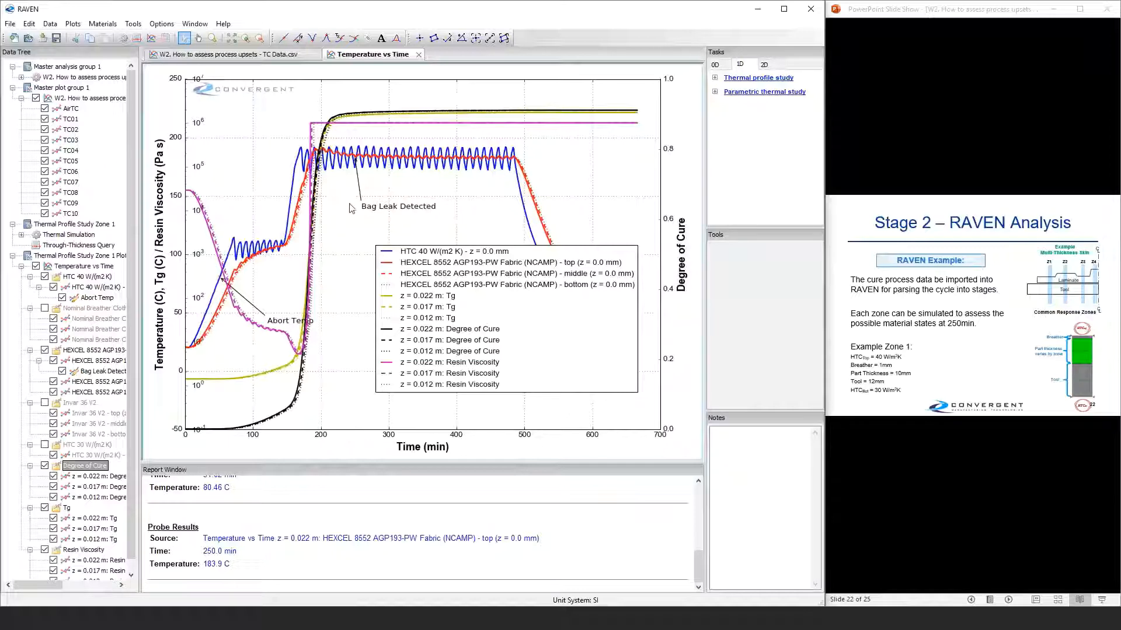
Hide the plot legend and the Degree of Cure and Tg groups, and examine the resin viscosity rise around 150–200 min
right_click(448, 241)
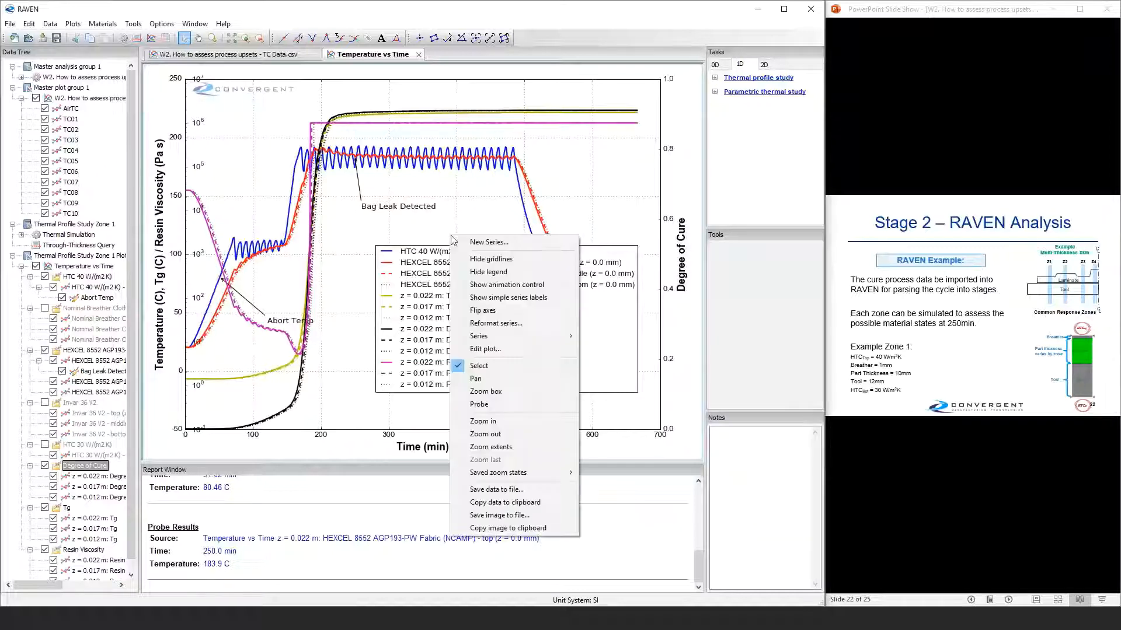
click(467, 270)
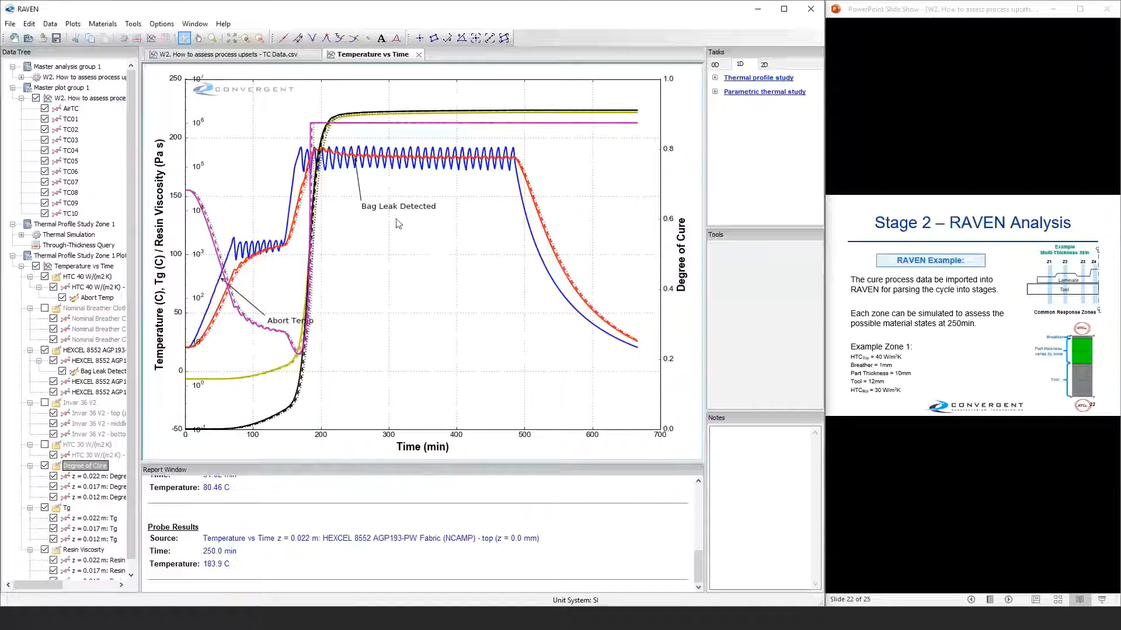
click(211, 39)
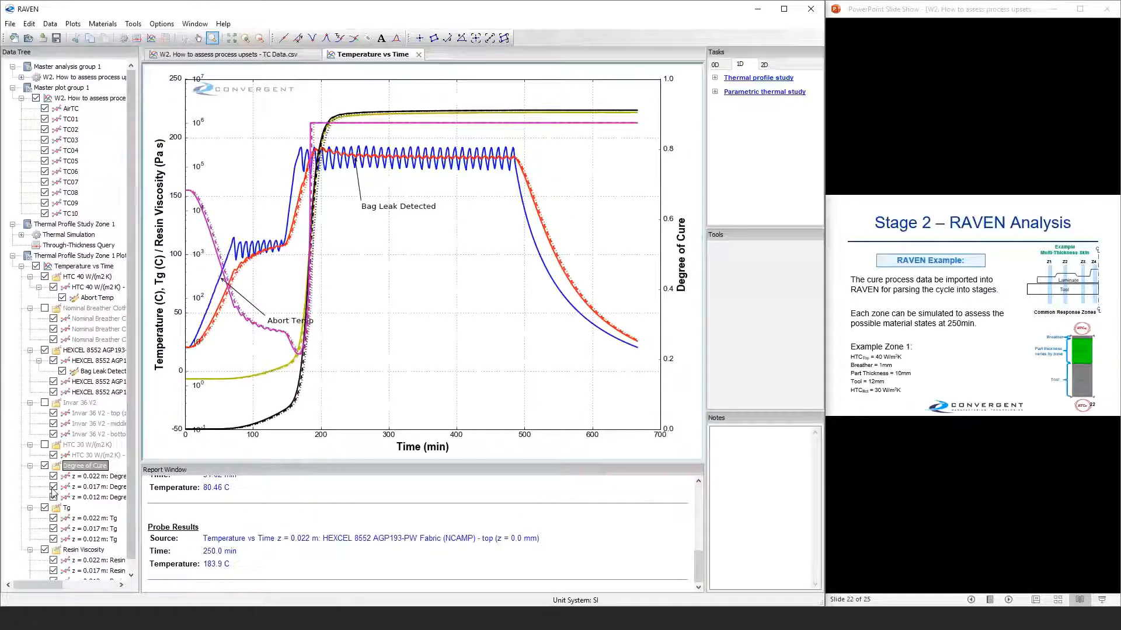
click(44, 466)
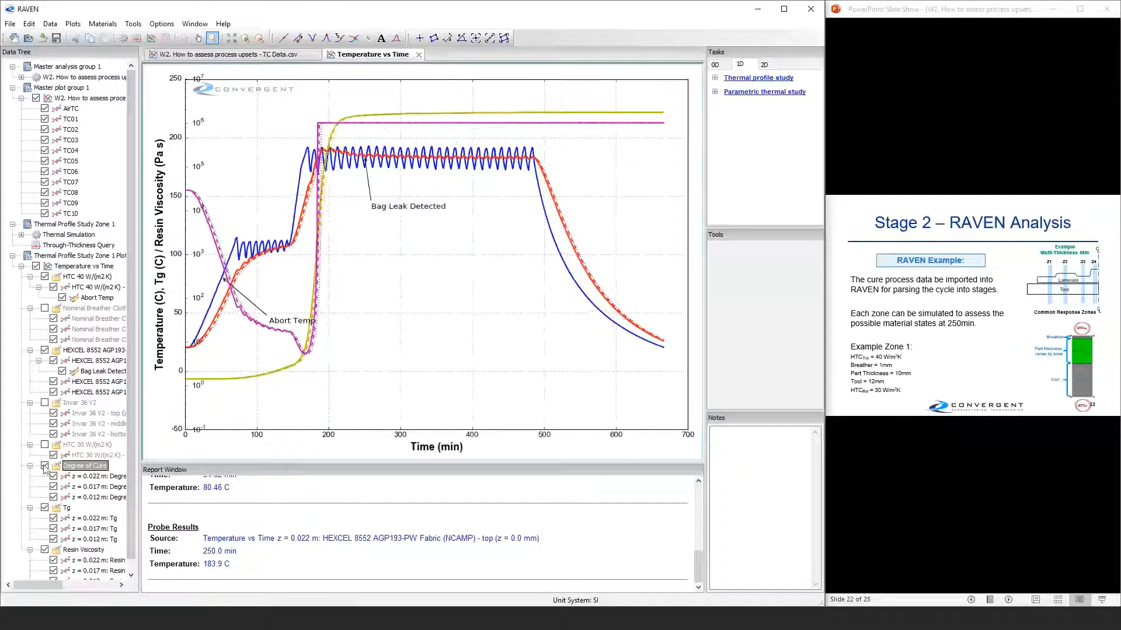
click(44, 508)
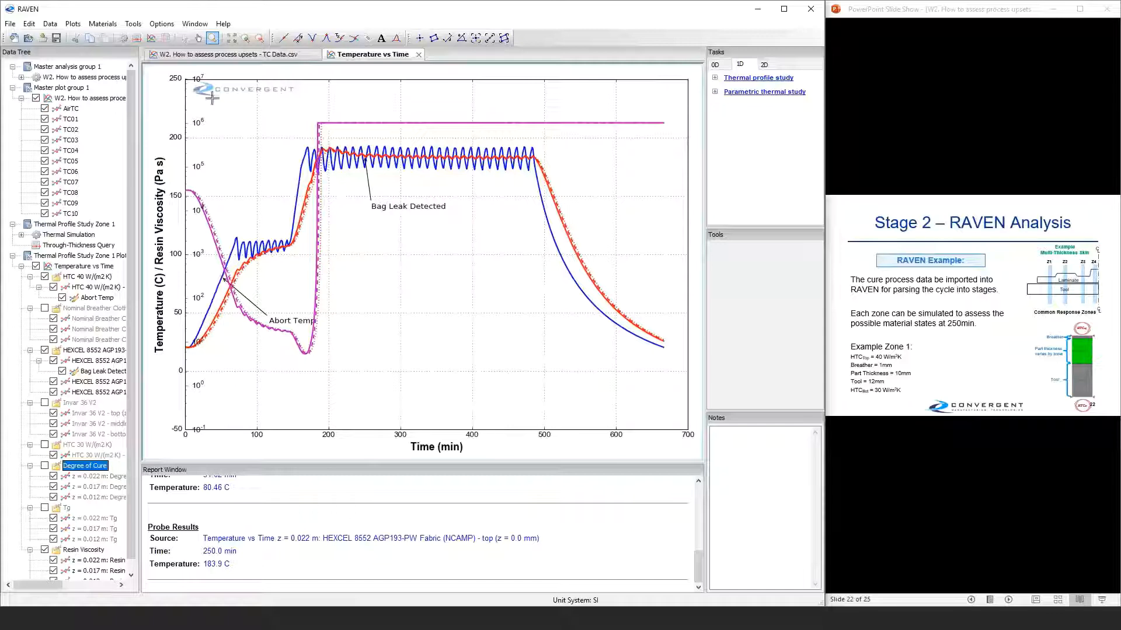
drag(340, 345, 369, 376)
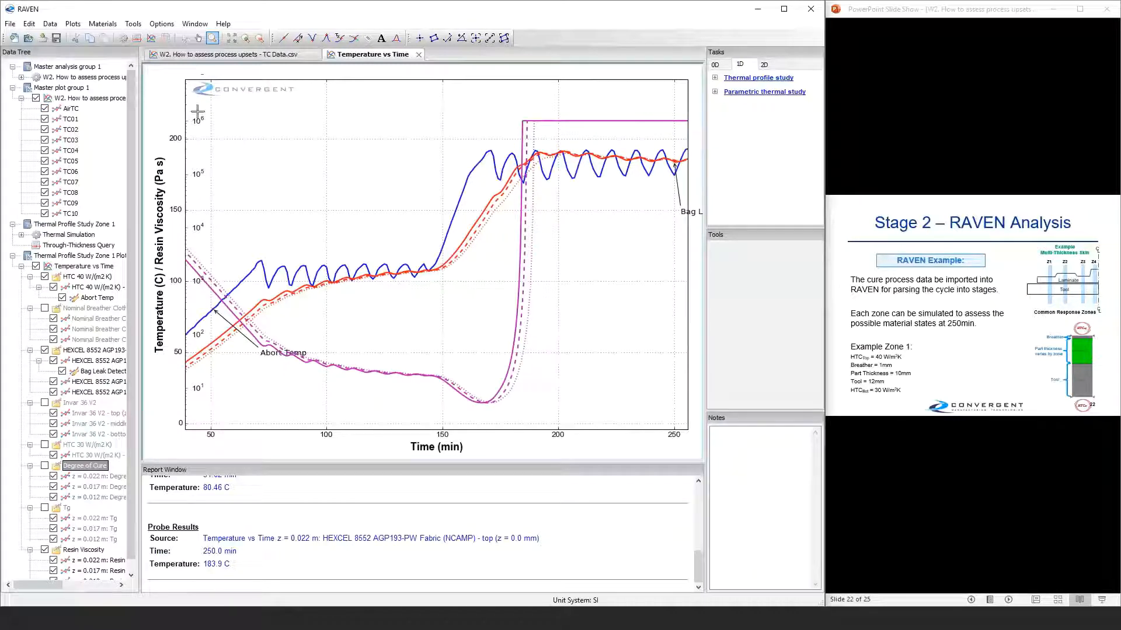
click(183, 38)
click(520, 185)
click(518, 201)
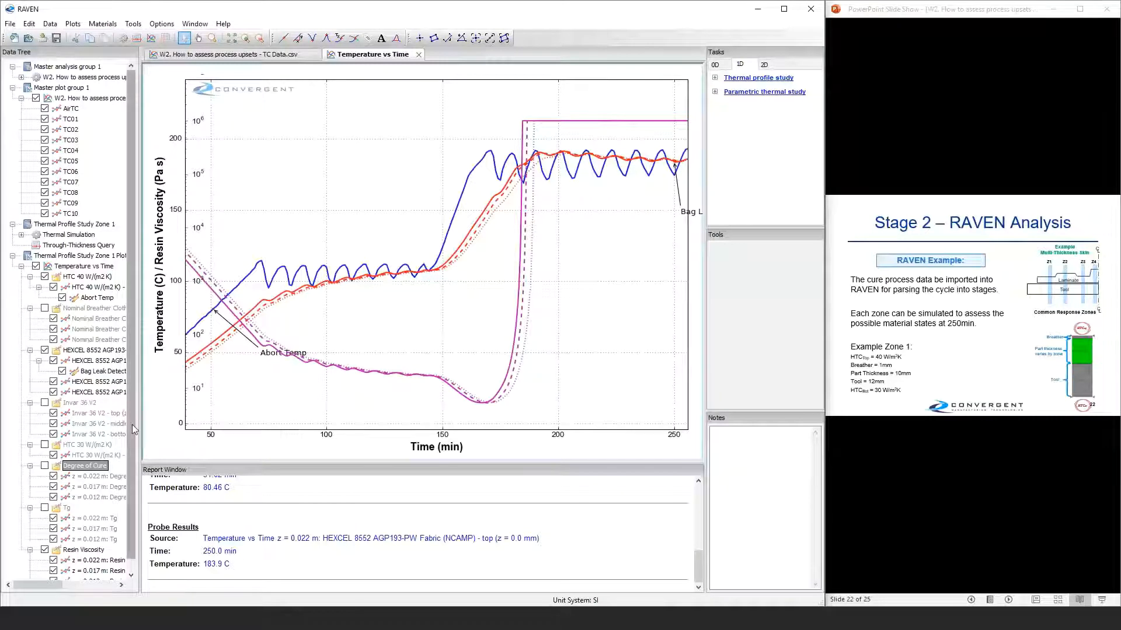
Show the Tg group again and examine where the Tg curves cross the part temperature curves
scroll(132, 425, down, 1)
click(45, 496)
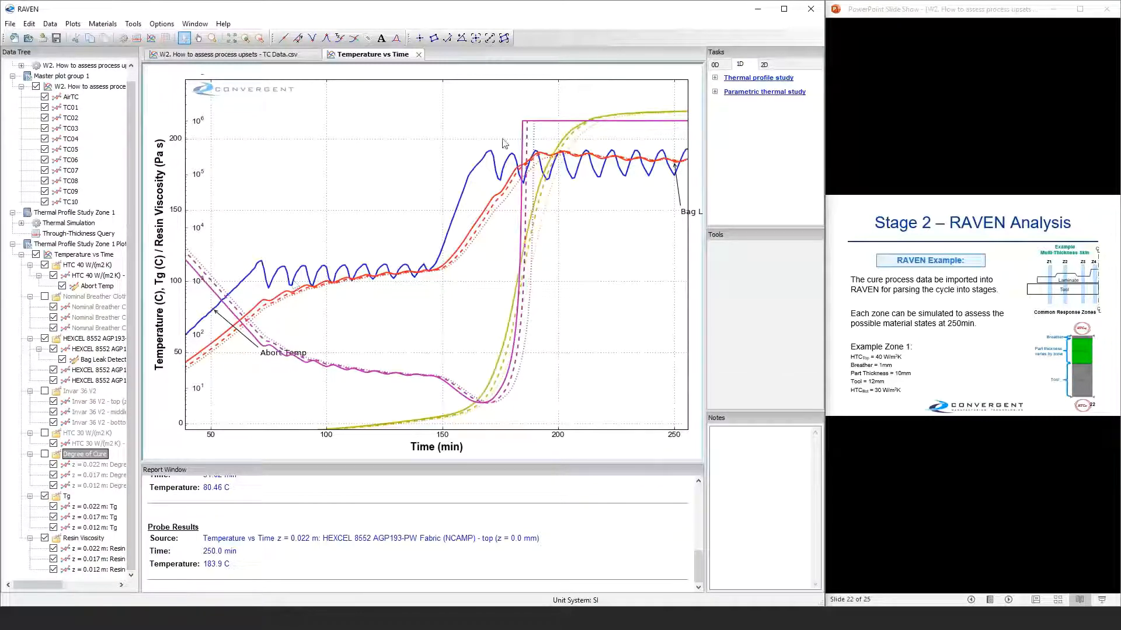
click(212, 40)
drag(407, 94, 689, 318)
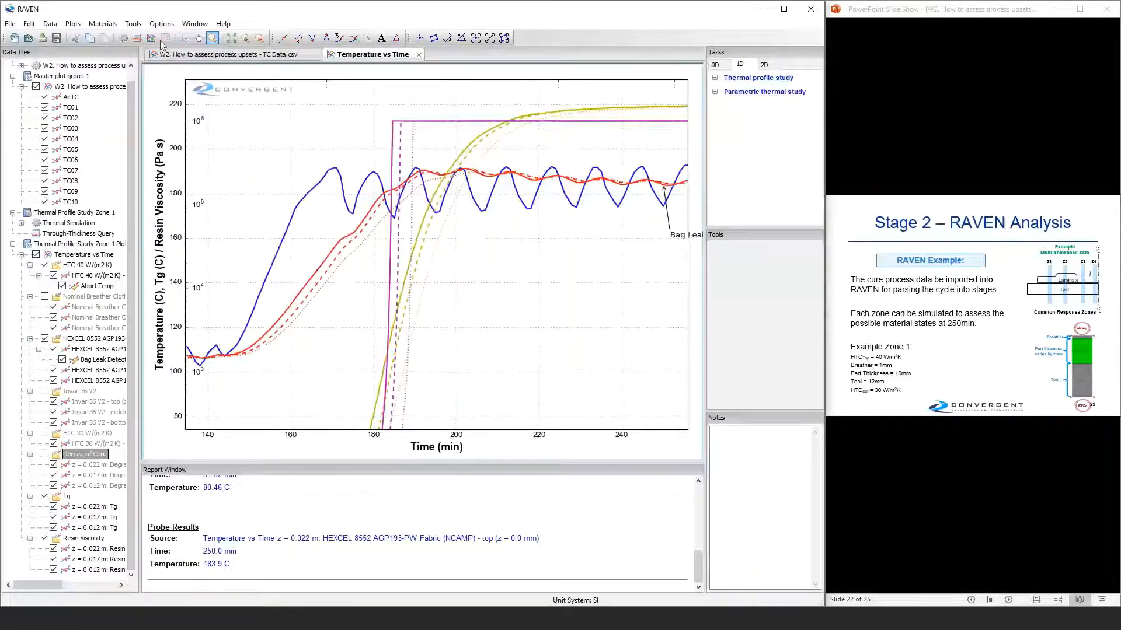
click(184, 39)
click(444, 175)
click(466, 274)
click(232, 38)
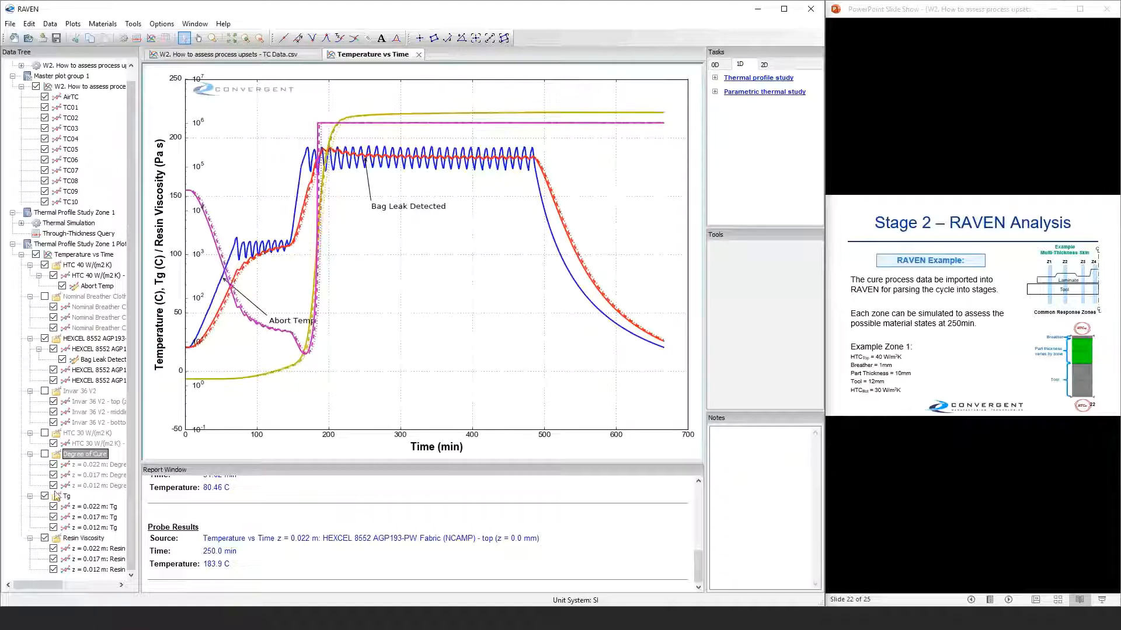
Show the Degree of Cure group in place of Tg and Resin Viscosity, and shift its curves down relative to the temperature traces
click(44, 454)
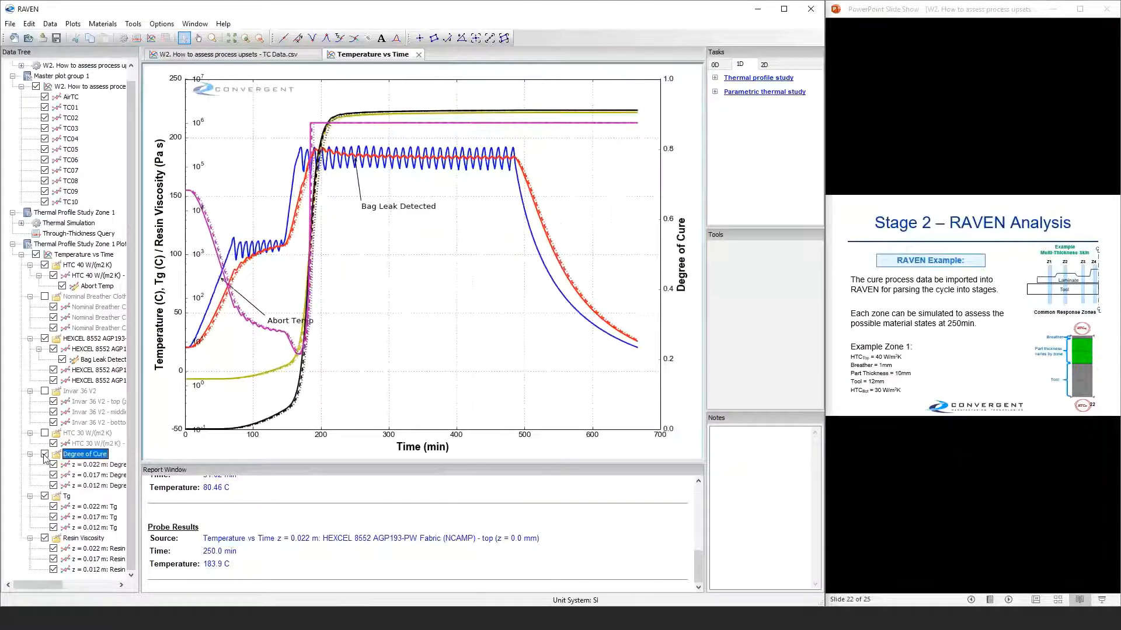
click(45, 539)
click(212, 38)
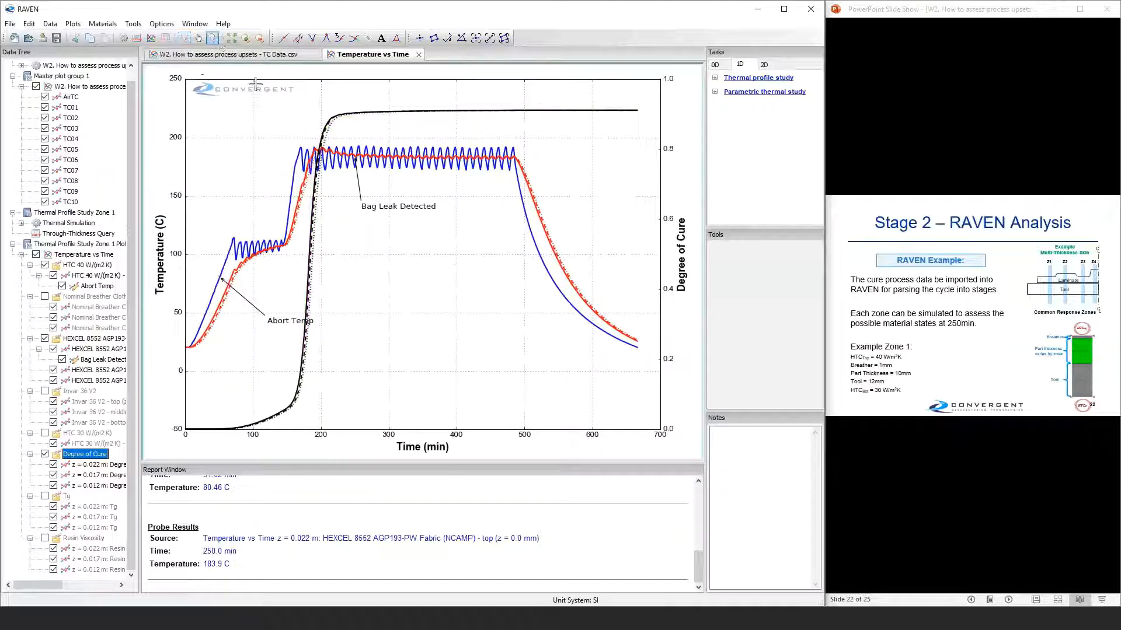
drag(302, 105, 670, 178)
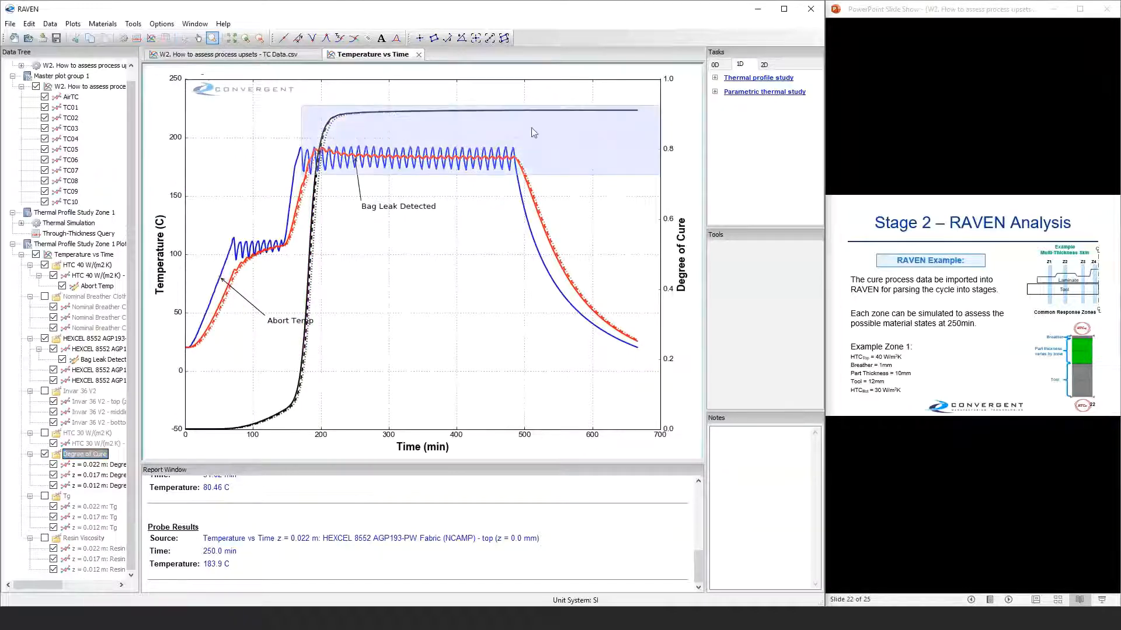
click(232, 37)
drag(279, 89, 558, 139)
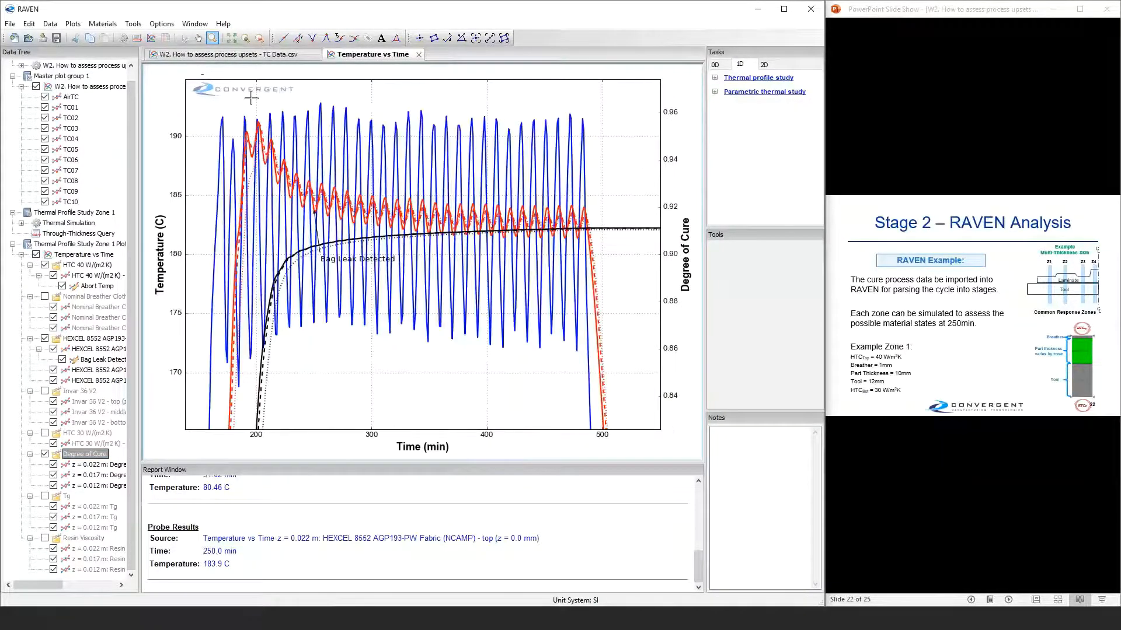
click(199, 39)
drag(679, 221, 632, 295)
Probe and annotate the z = 0.022 m Degree of Cure curve at 250 min, and place the label below the curve
click(281, 39)
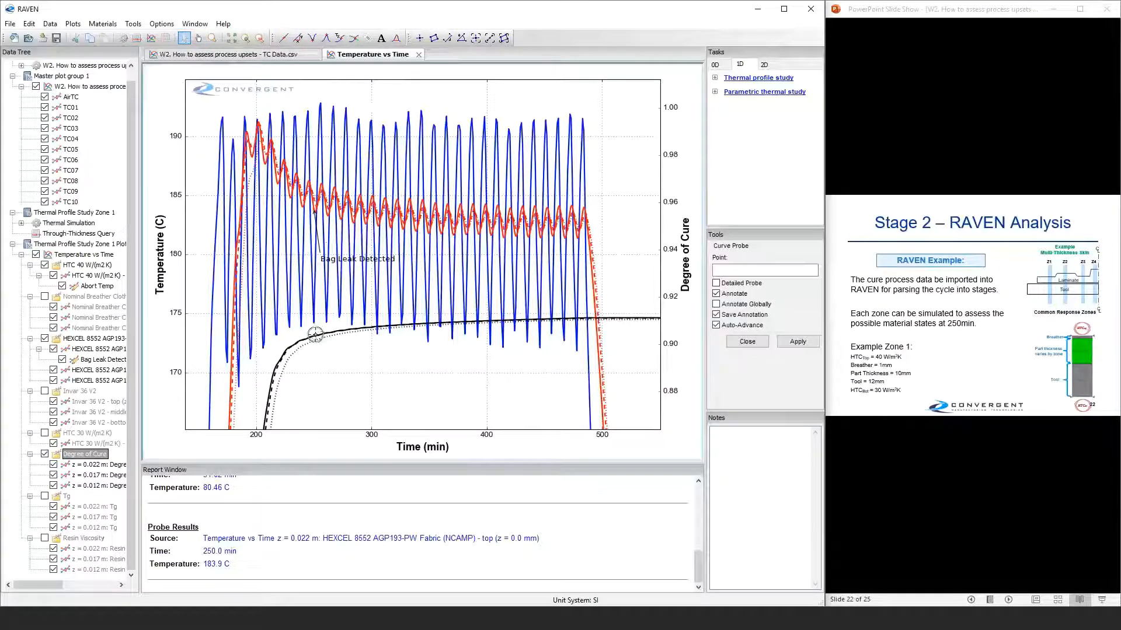
click(96, 465)
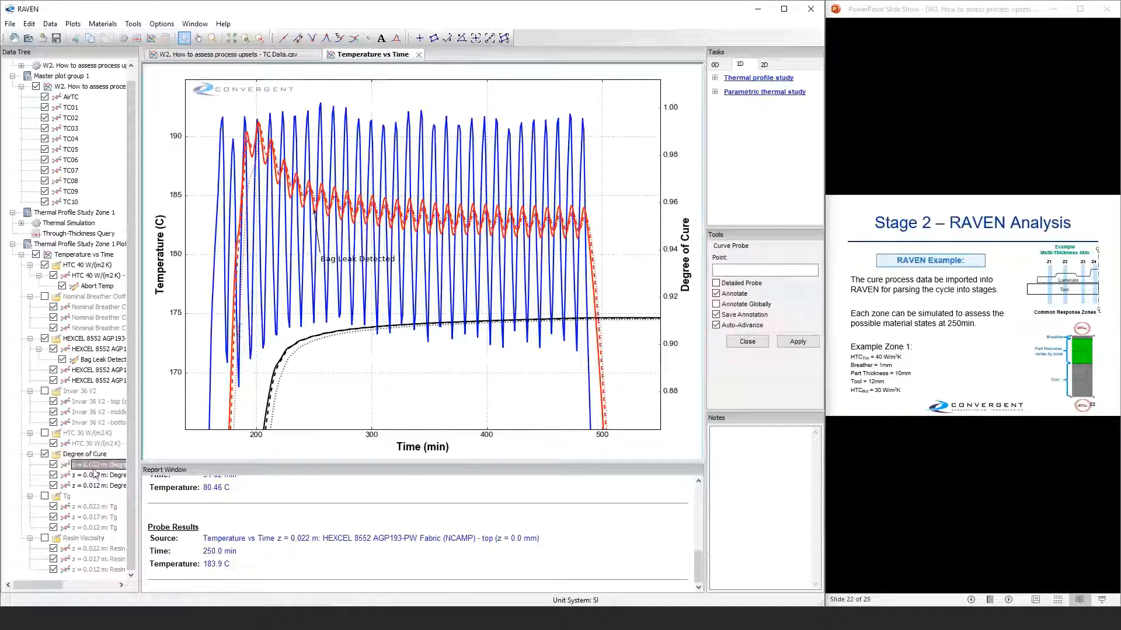
click(790, 268)
text(250)
click(798, 342)
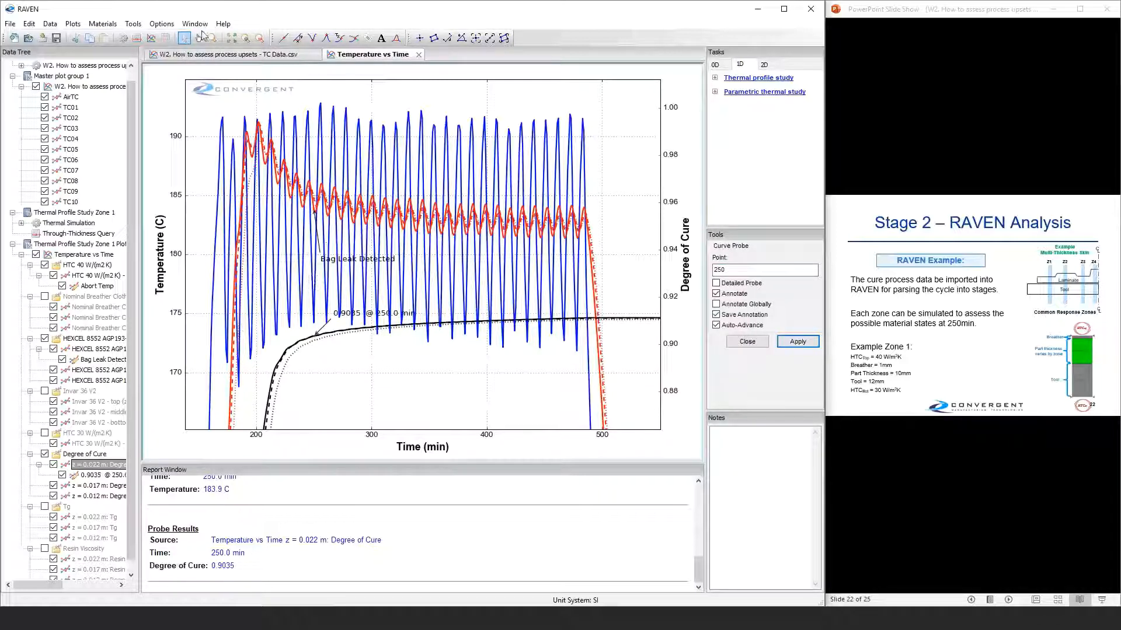
click(185, 38)
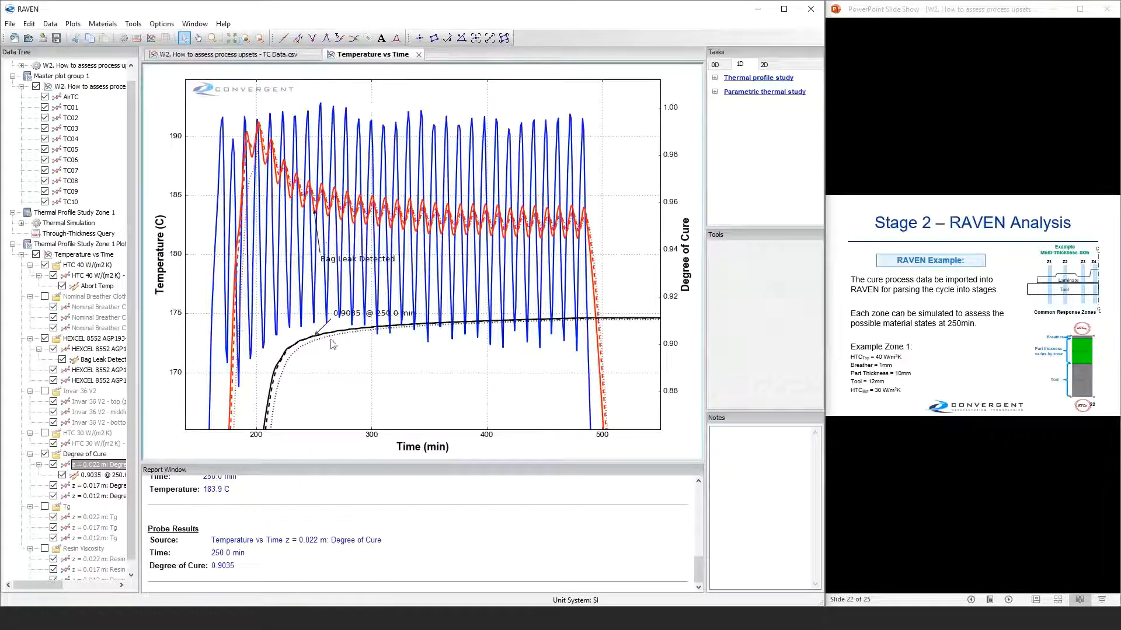
drag(353, 325, 324, 372)
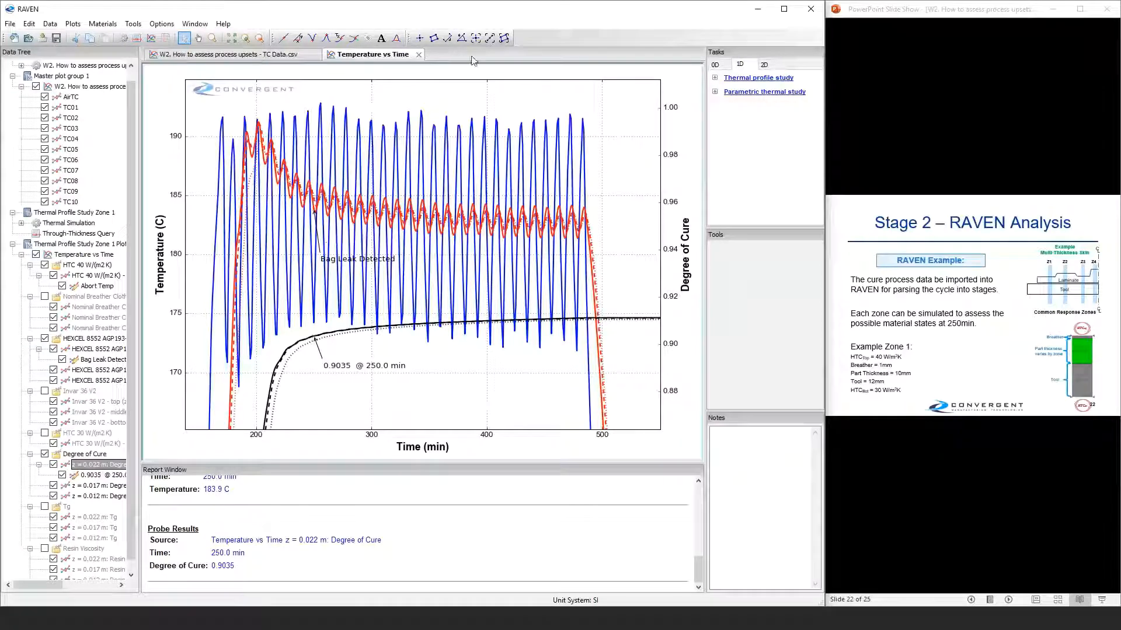
Annotate the z = 0.022 m Degree of Cure curve at about 550 min and place the label below the curve
scroll(663, 309, up, 1)
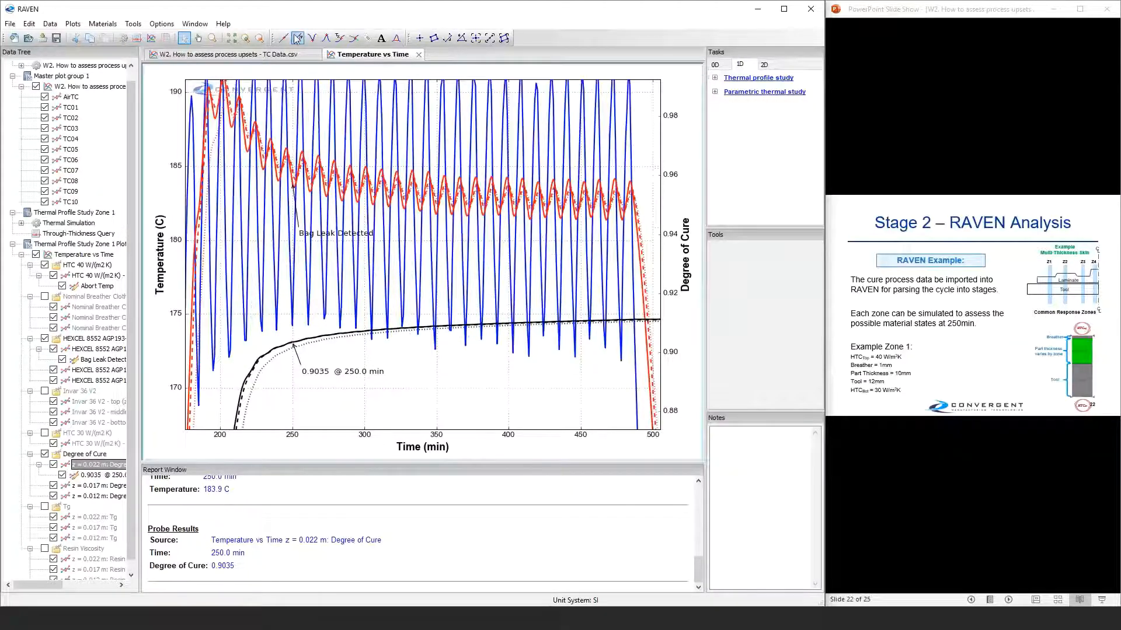
click(261, 38)
click(261, 39)
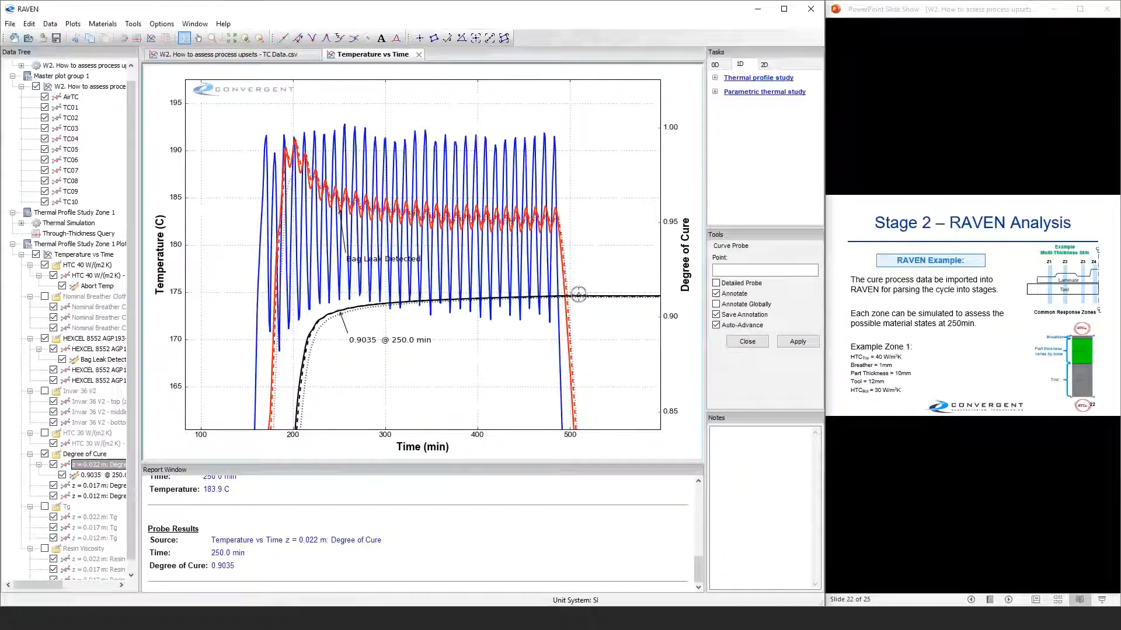
click(617, 296)
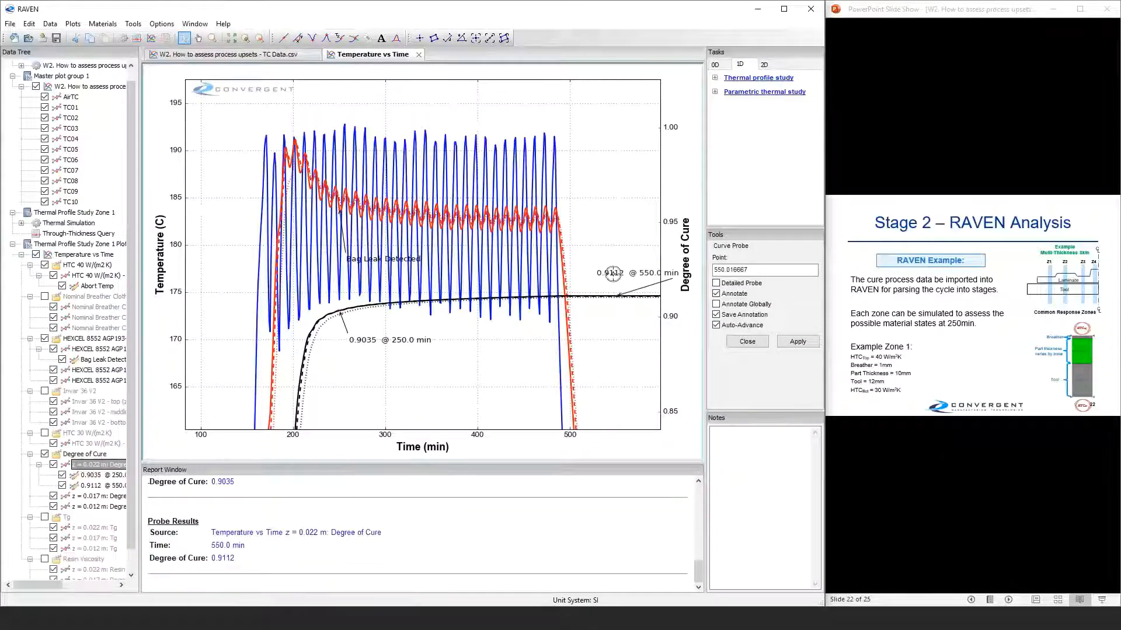
drag(613, 274, 596, 360)
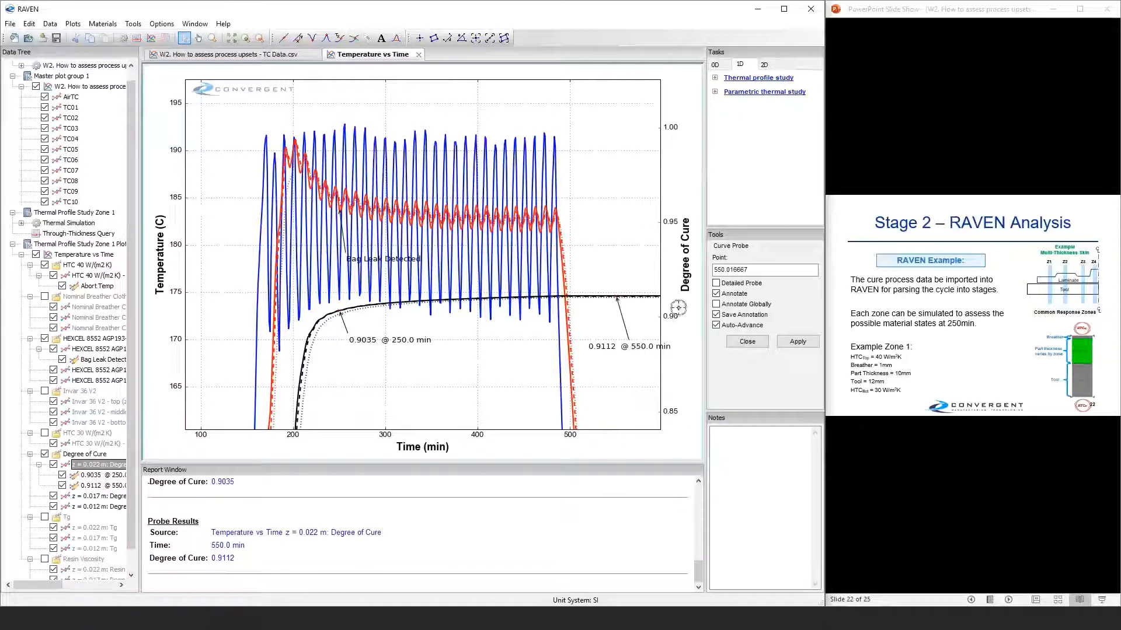
Switch to the PowerPoint slide show, maximize it and advance to the Summary slide
click(1021, 79)
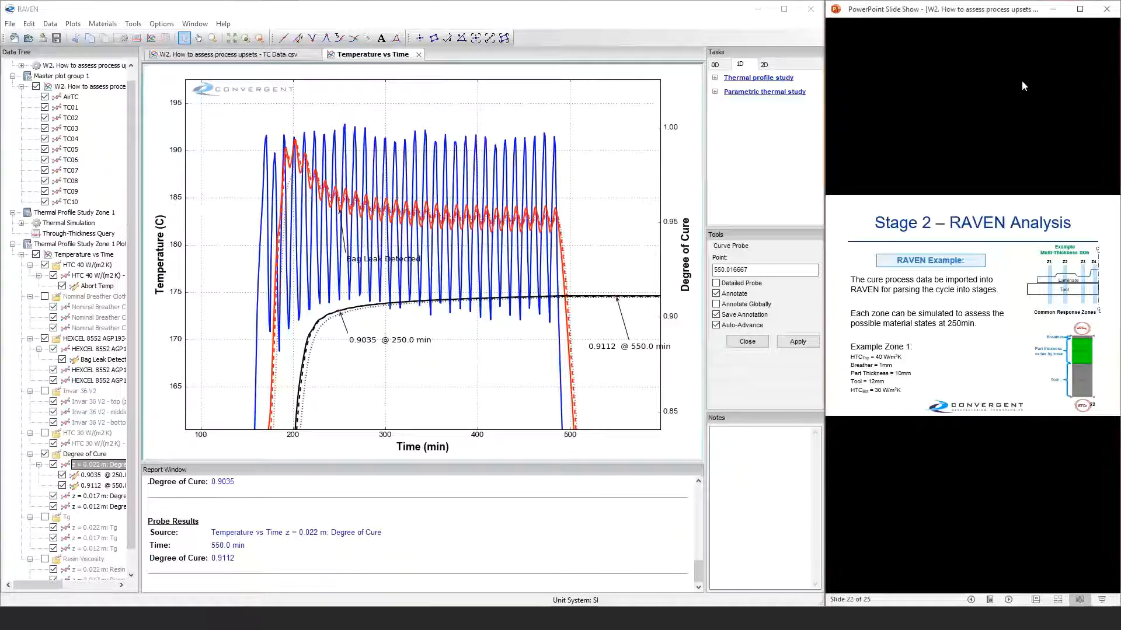
click(1079, 10)
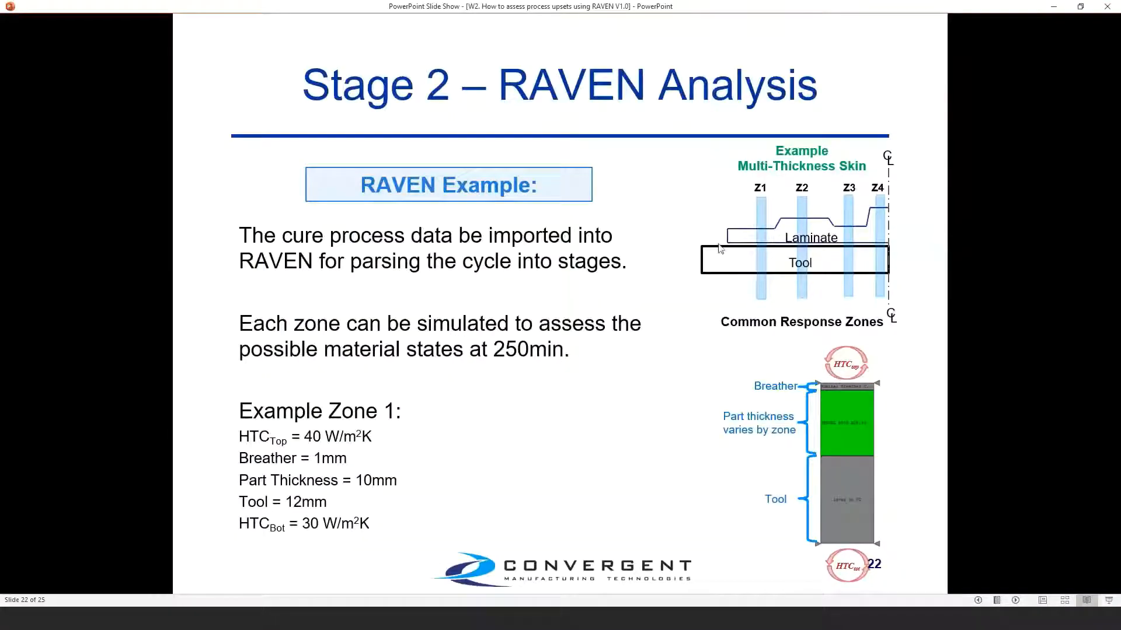
click(816, 285)
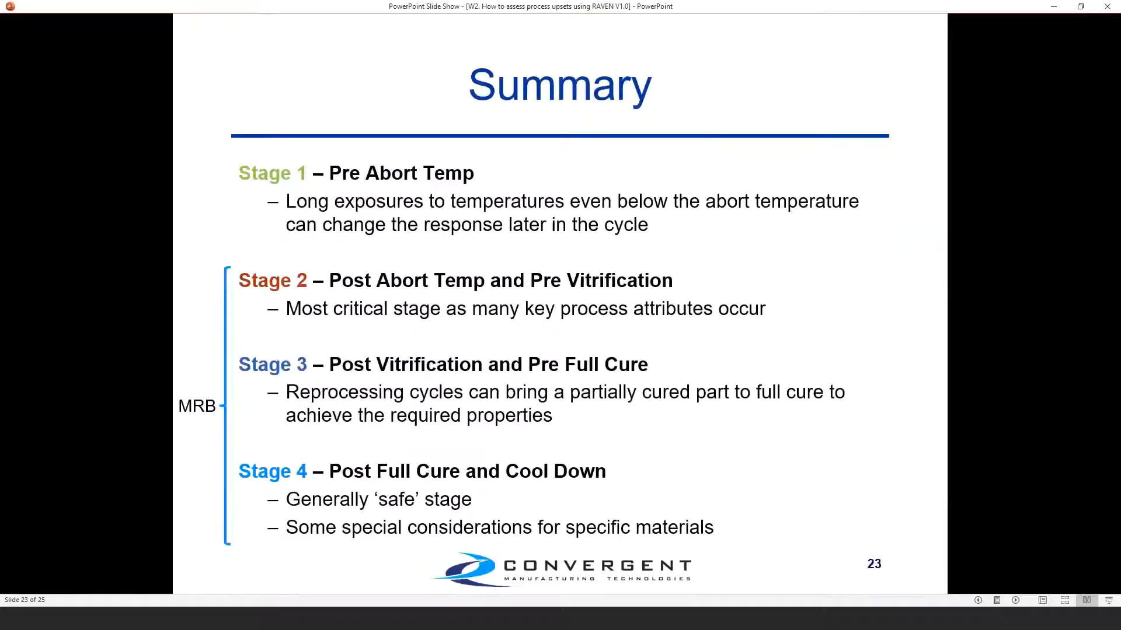
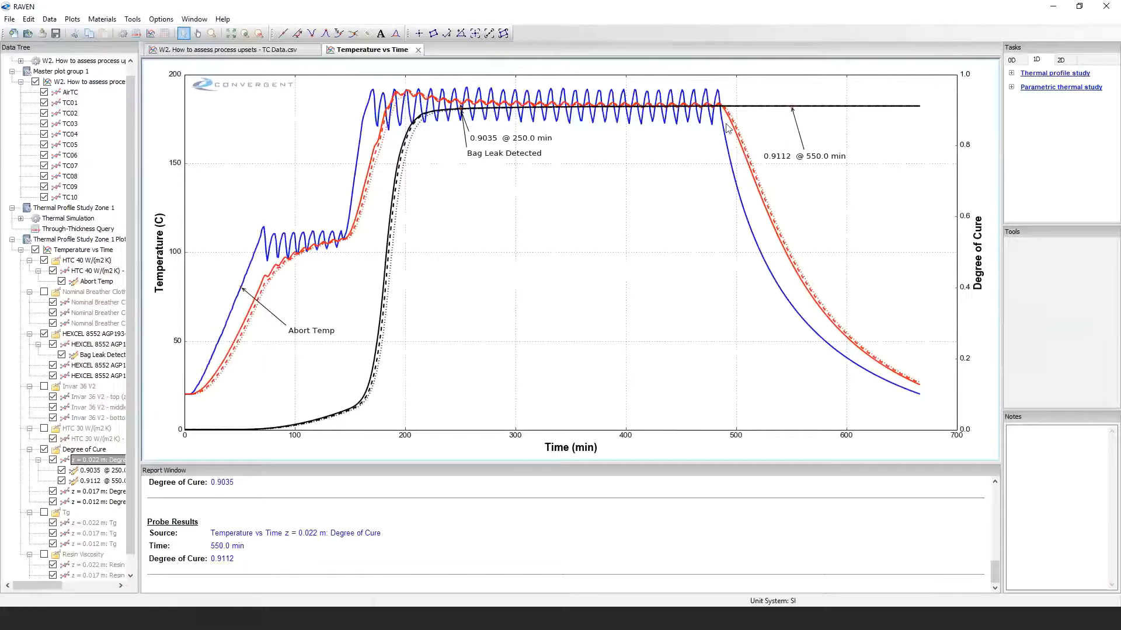
Edit the Zone 1 thermal simulation, setting the HEXCEL 8552 layer's initial DOC to 0.50, and rerun it
click(57, 218)
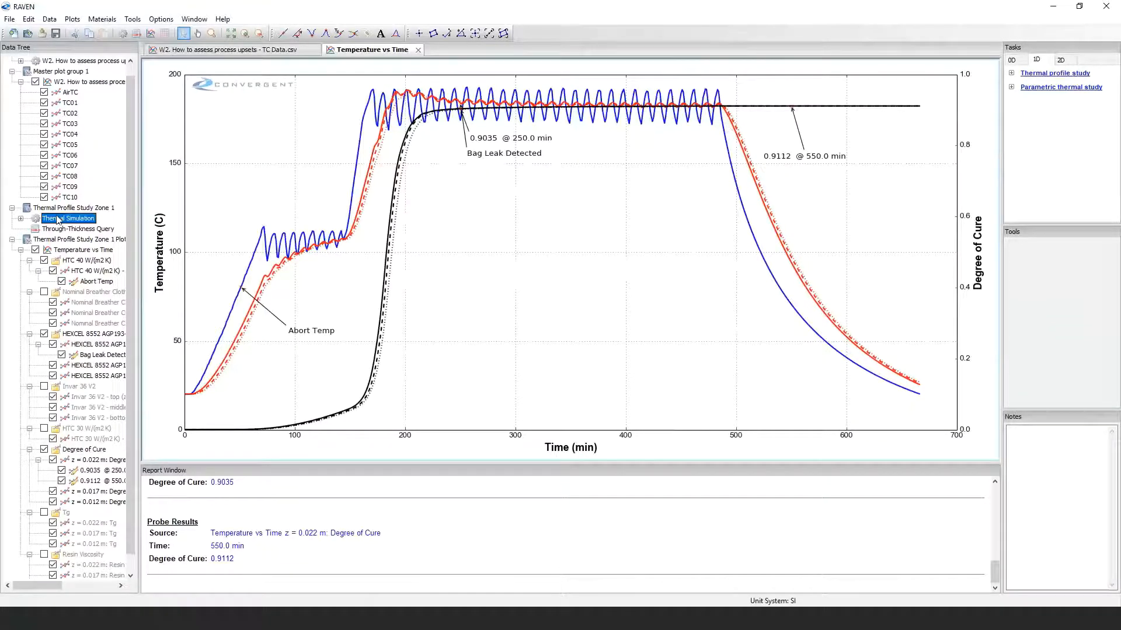
double_click(57, 219)
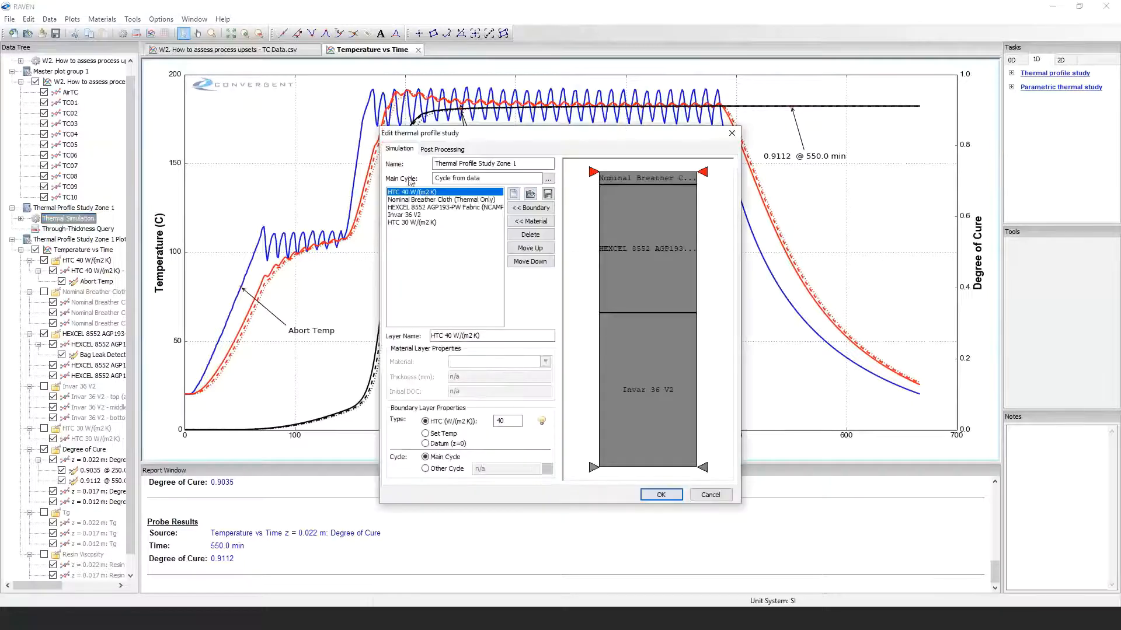
click(409, 207)
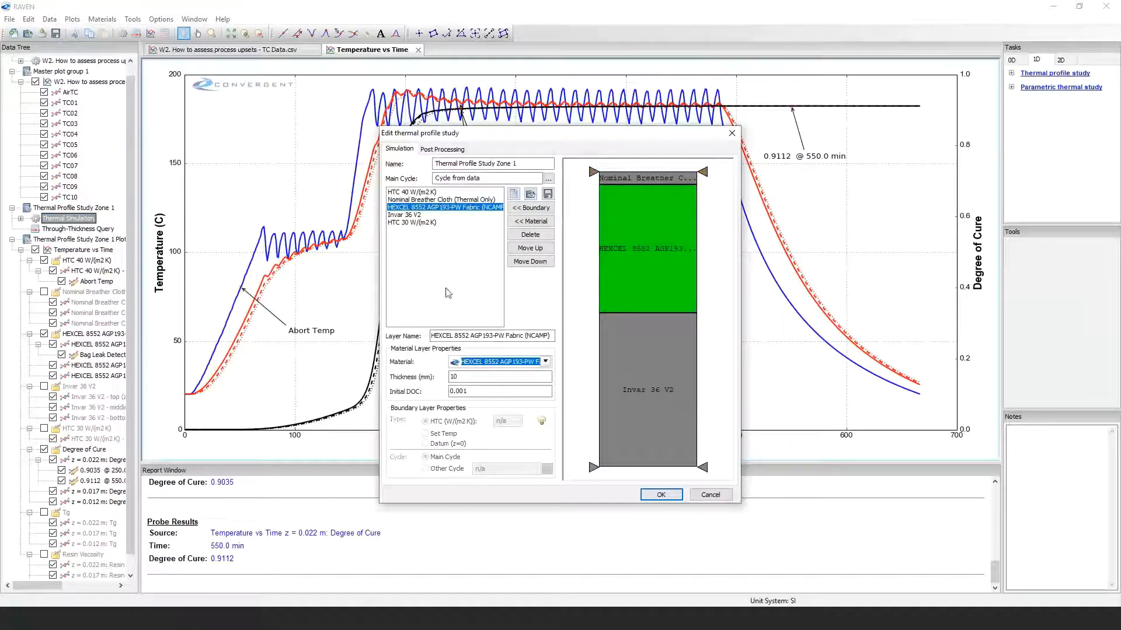
click(422, 200)
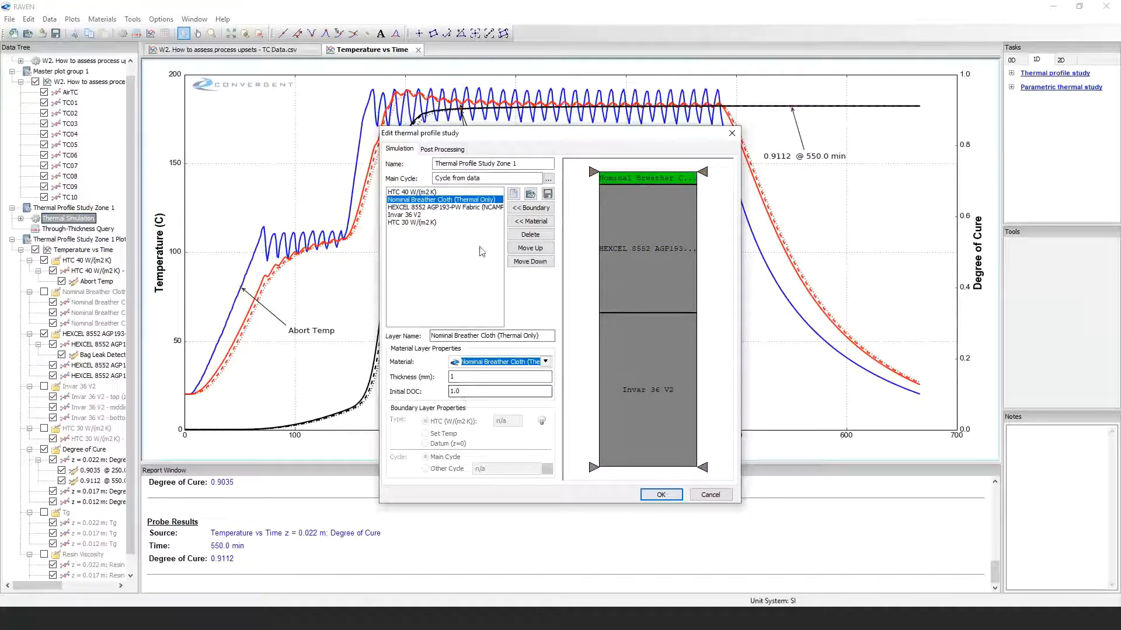
click(417, 208)
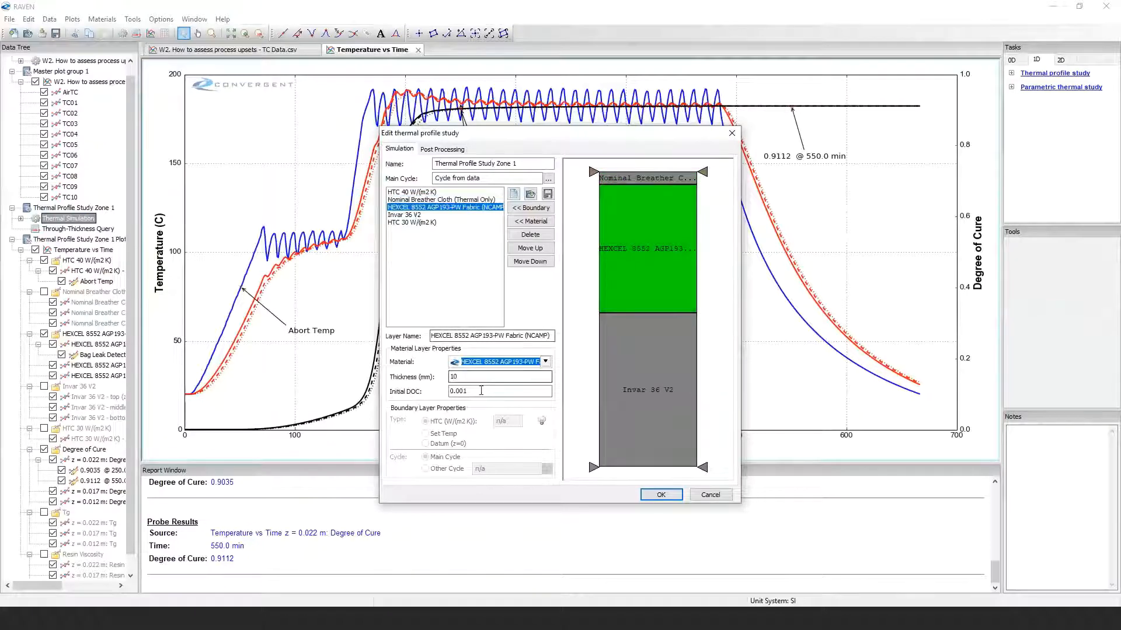
click(458, 391)
double_click(458, 391)
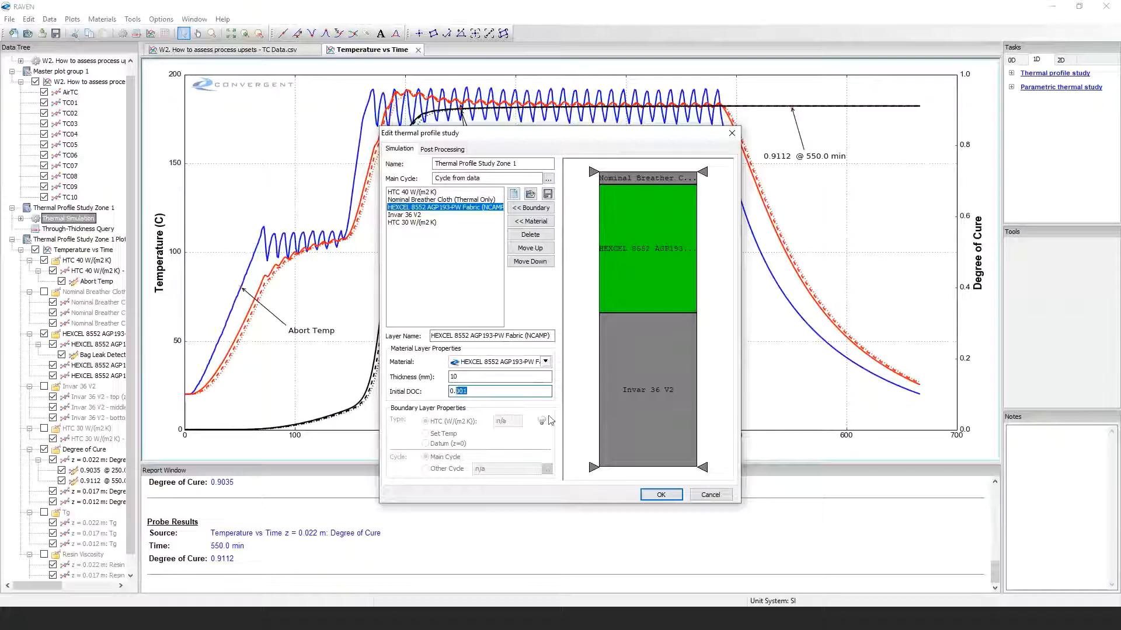
text(50)
click(656, 496)
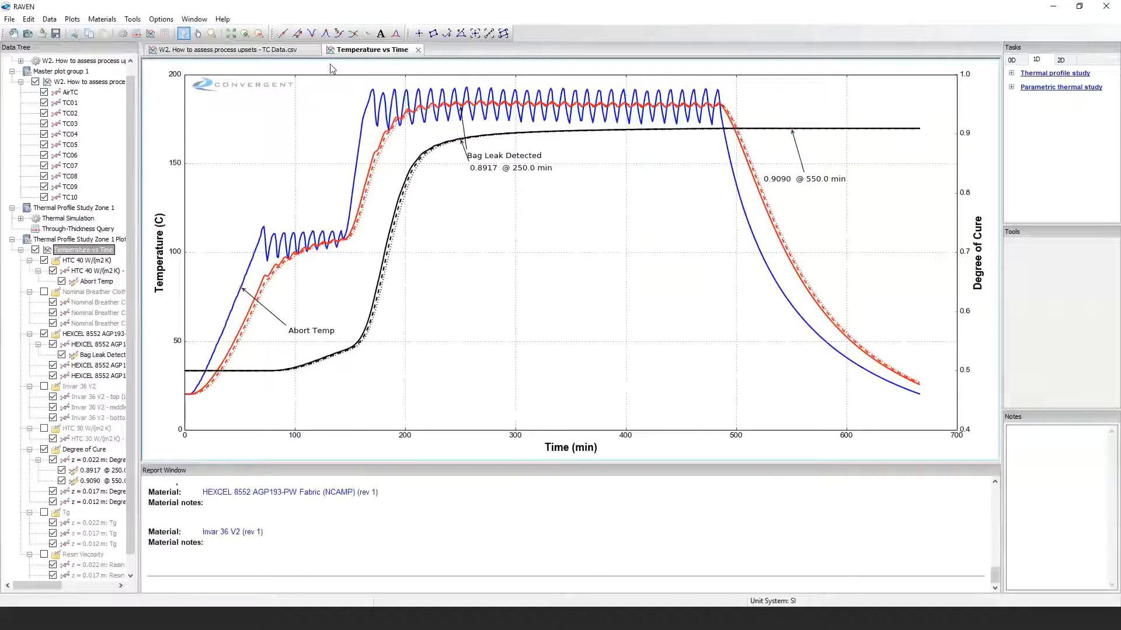
Probe and annotate the z = 0.022 m Degree of Cure curve at about 52 min, and place the label below the curve
click(283, 33)
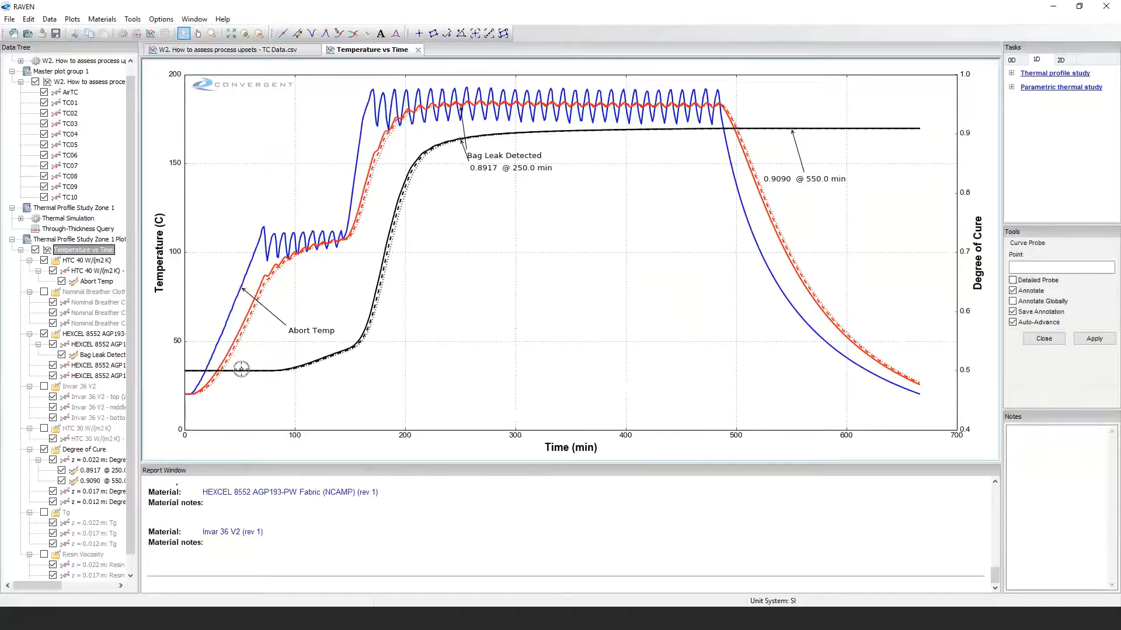
click(243, 369)
drag(284, 352, 301, 402)
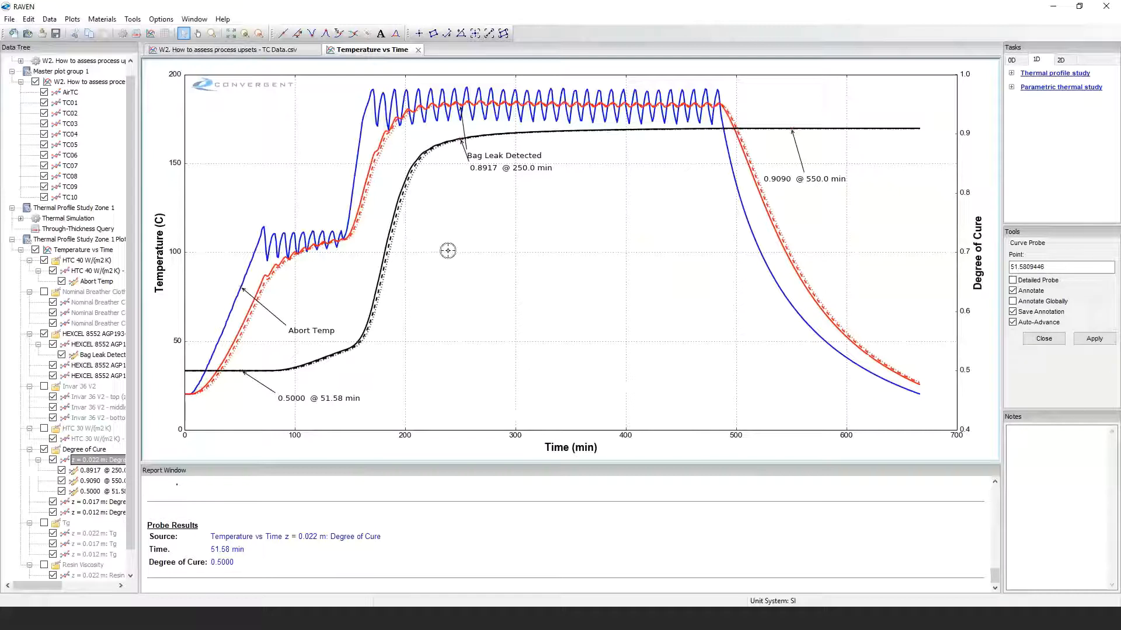
Open the Zone 1 thermal simulation for editing and select the HTC 30 W/(m2 K) boundary layer
click(58, 220)
double_click(57, 219)
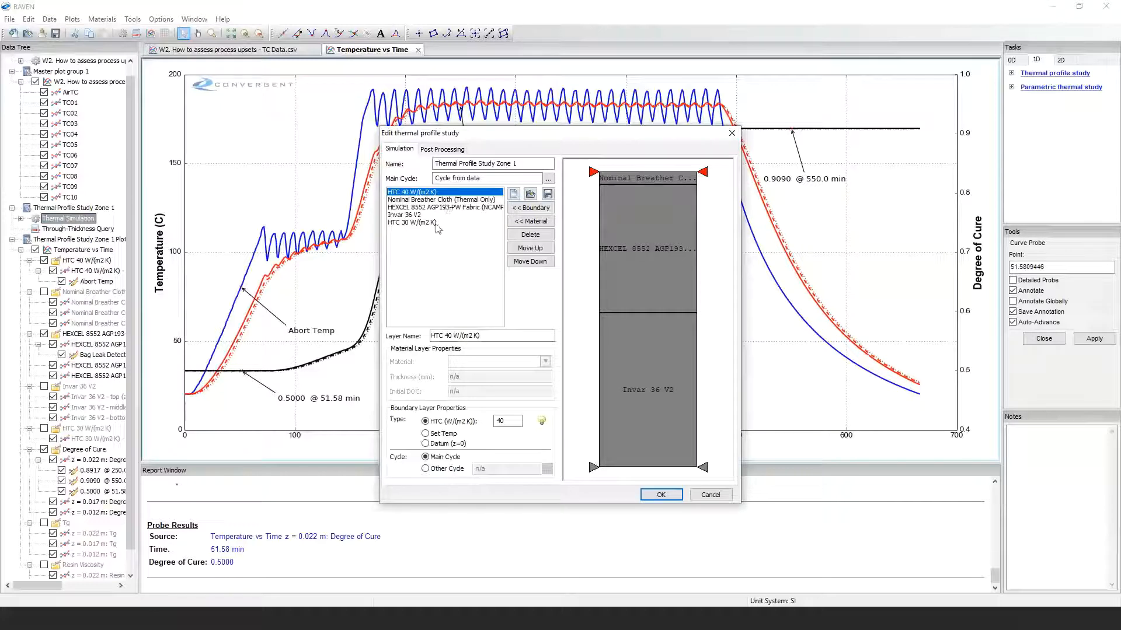
click(435, 223)
Try to assign the HTC 40 W/(m2 K) boundary a separate cycle created from the imported TC01 temperature data
click(434, 192)
click(439, 470)
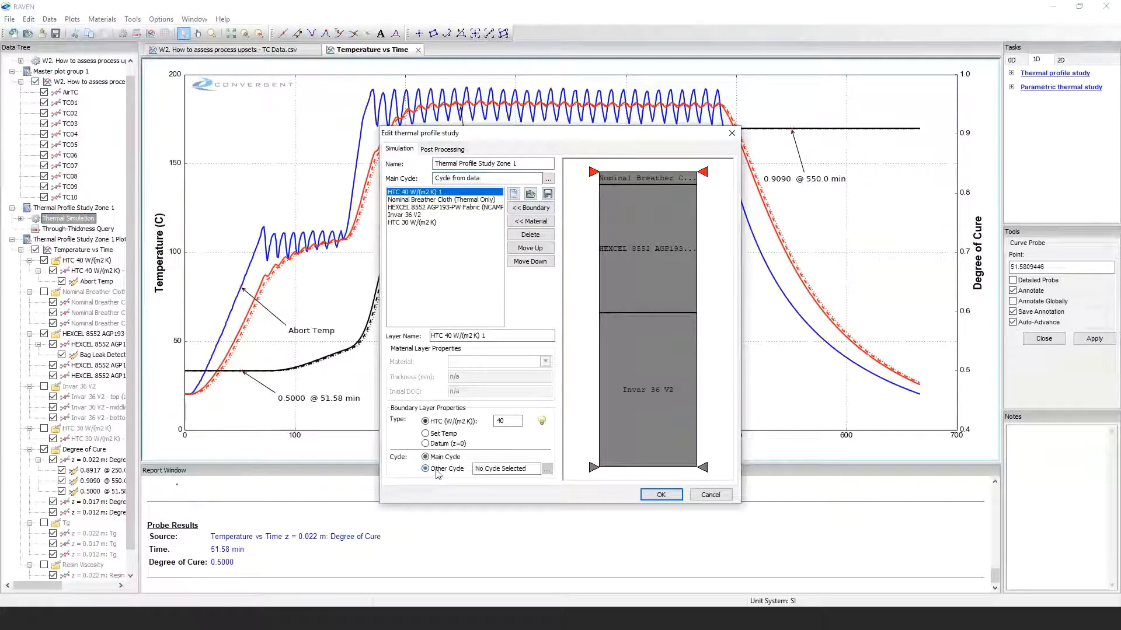
click(547, 470)
click(474, 334)
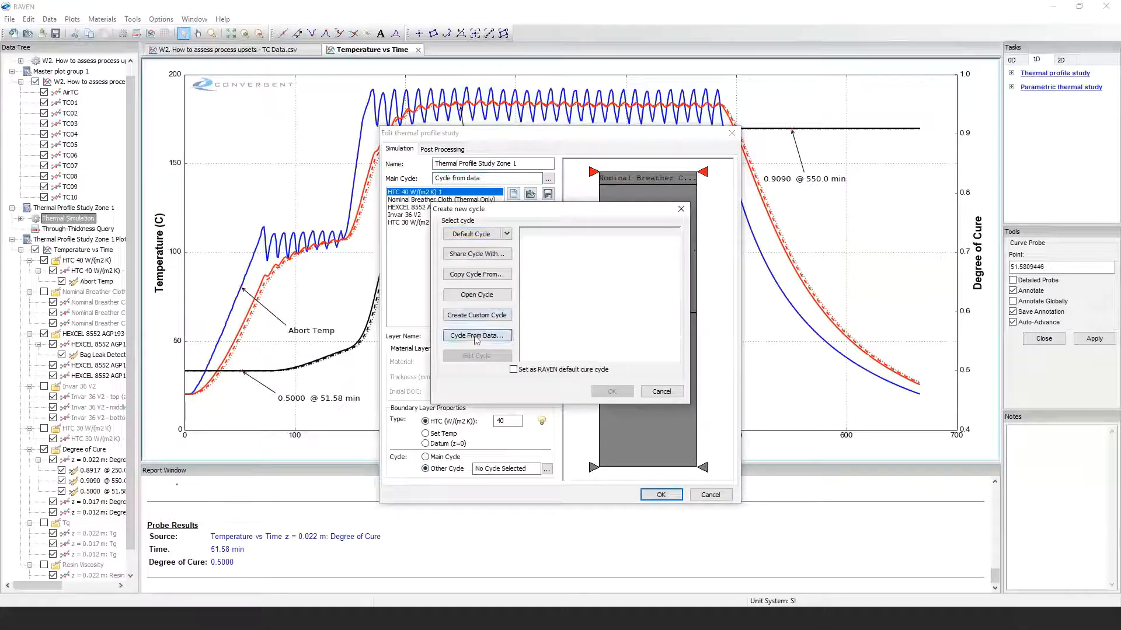
click(546, 308)
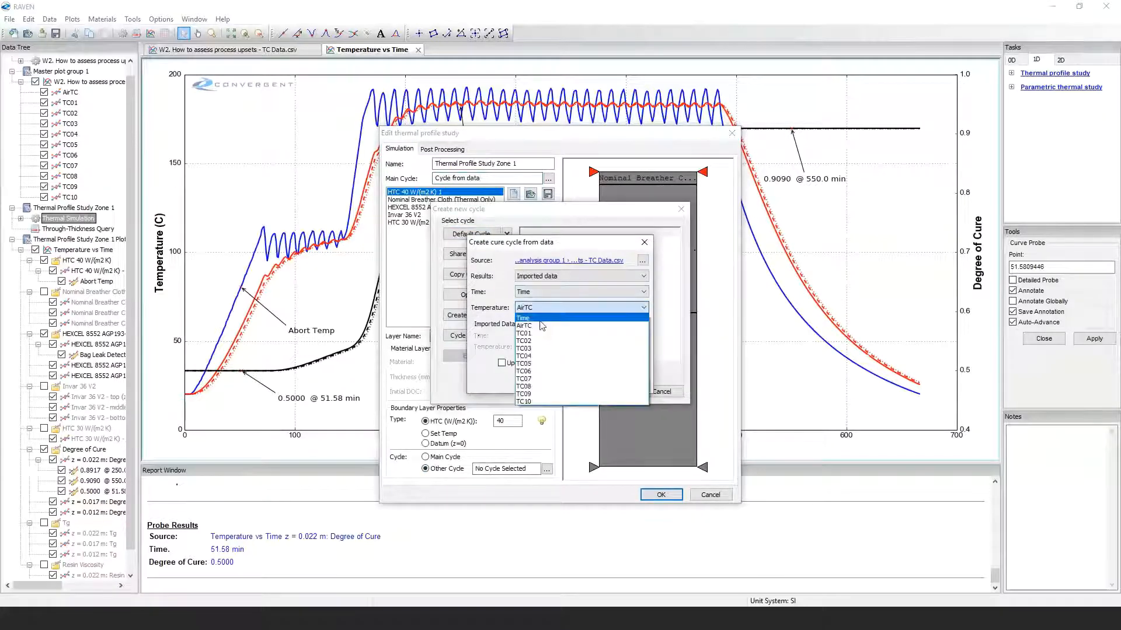
click(540, 324)
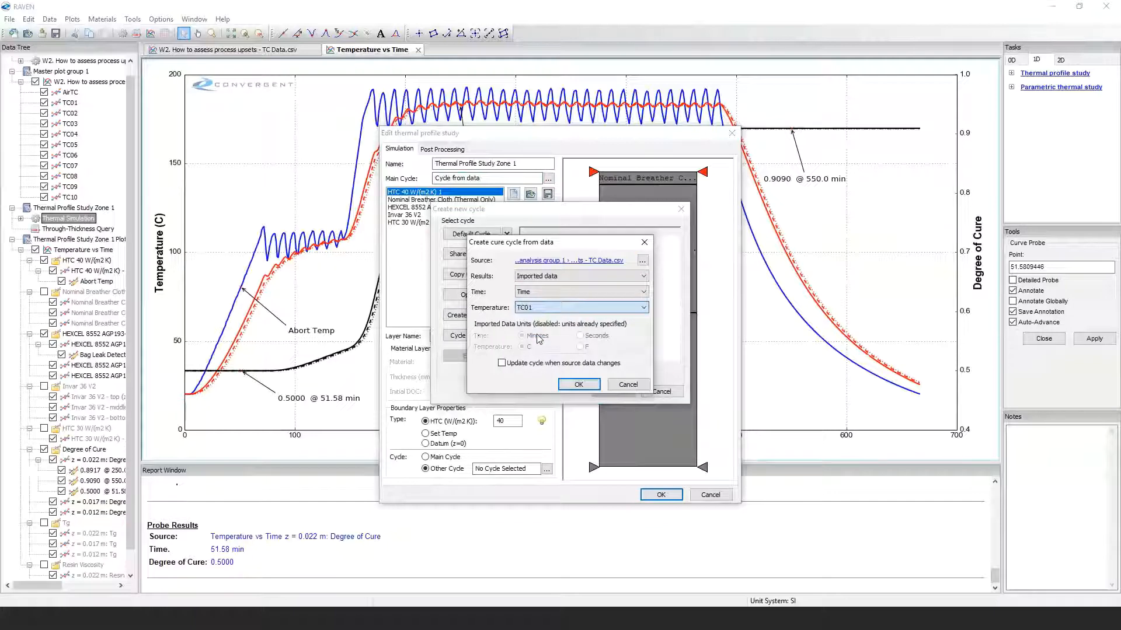
click(577, 384)
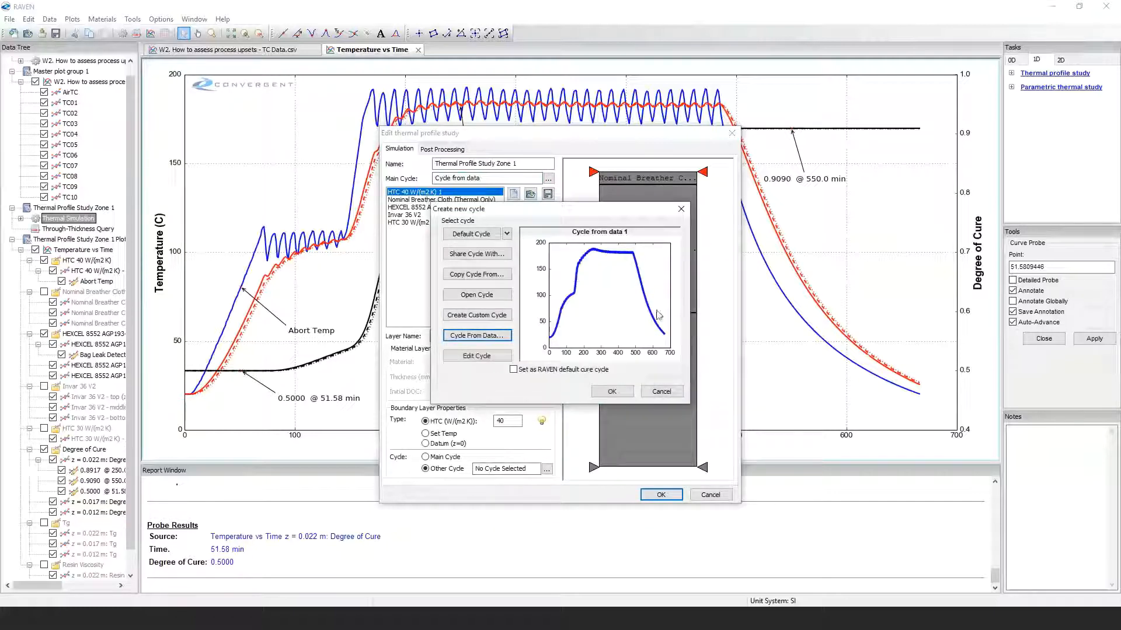
click(612, 392)
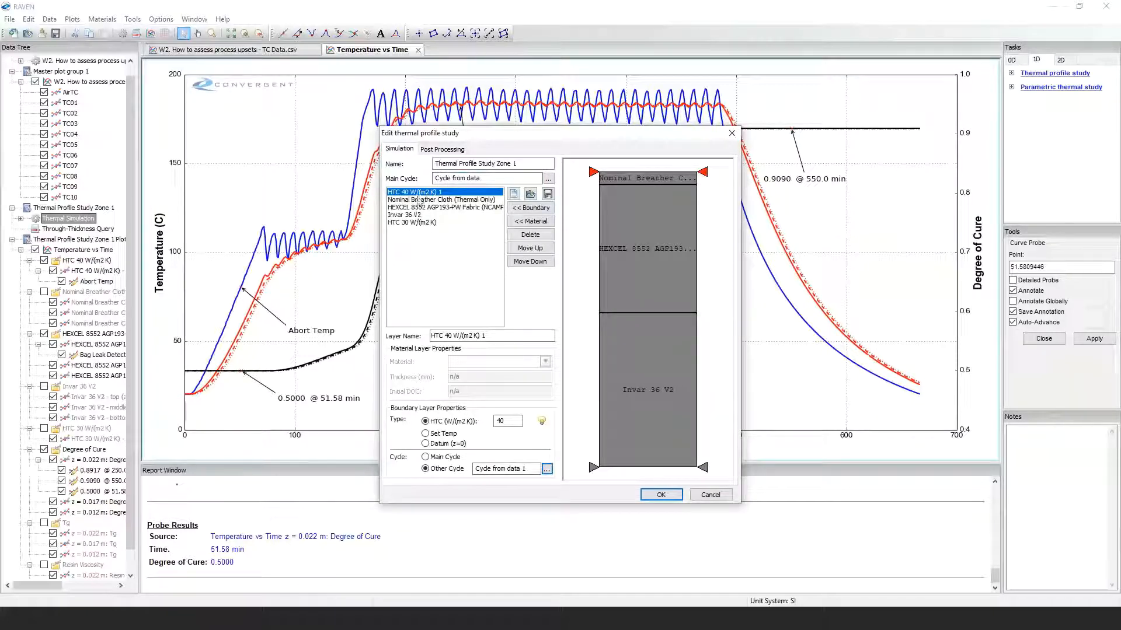
Check the HTC 30 W/(m2 K) boundary's settings and return the HTC 40 W/(m2 K) boundary to the main cycle
click(413, 223)
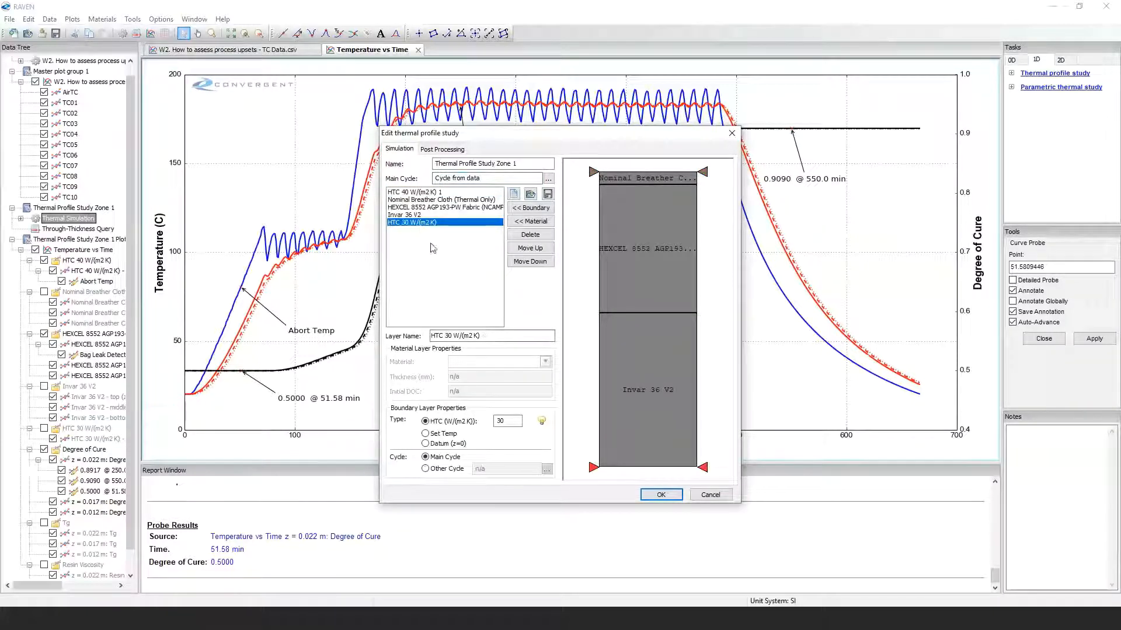
click(414, 193)
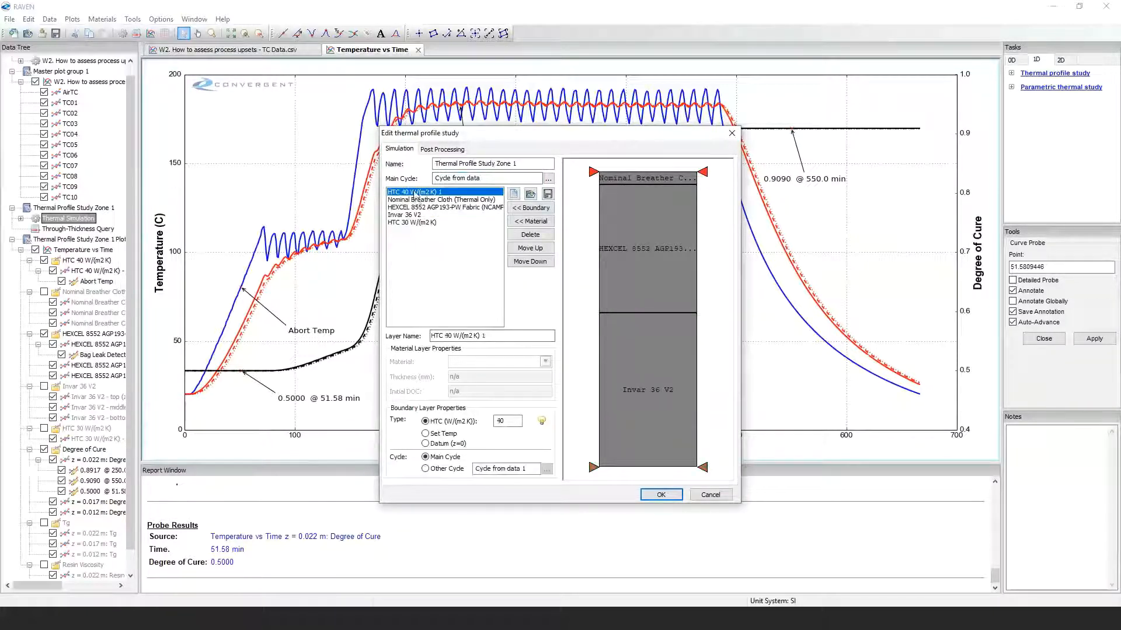
click(426, 457)
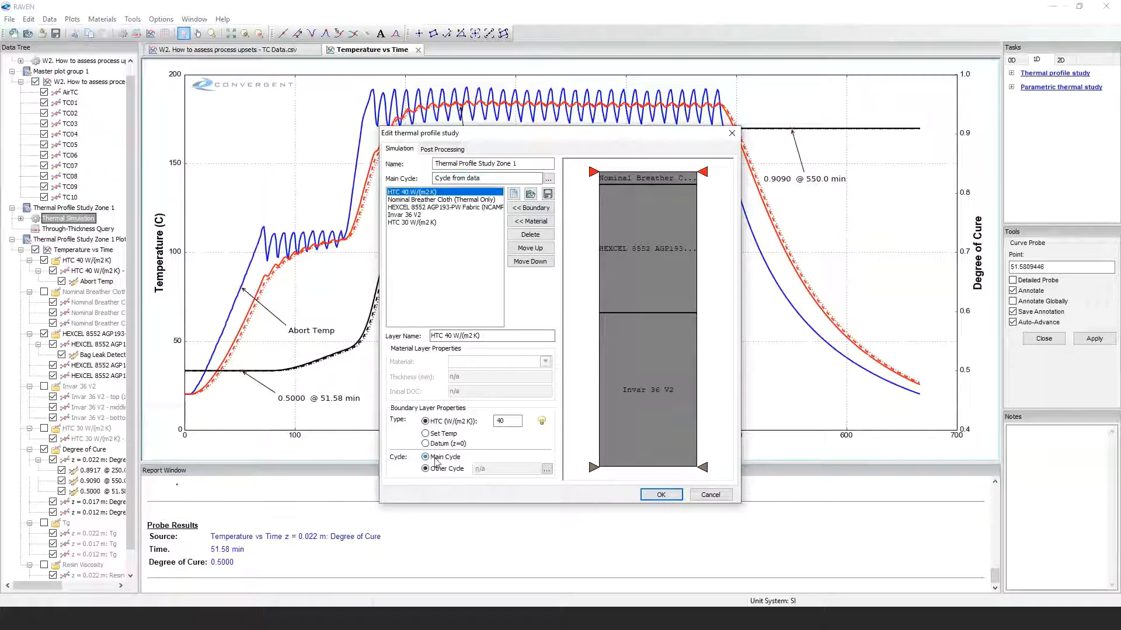
Assign the HTC 30 W/(m2 K) boundary a separate cycle created from the imported TC01 temperature data
click(402, 224)
click(464, 470)
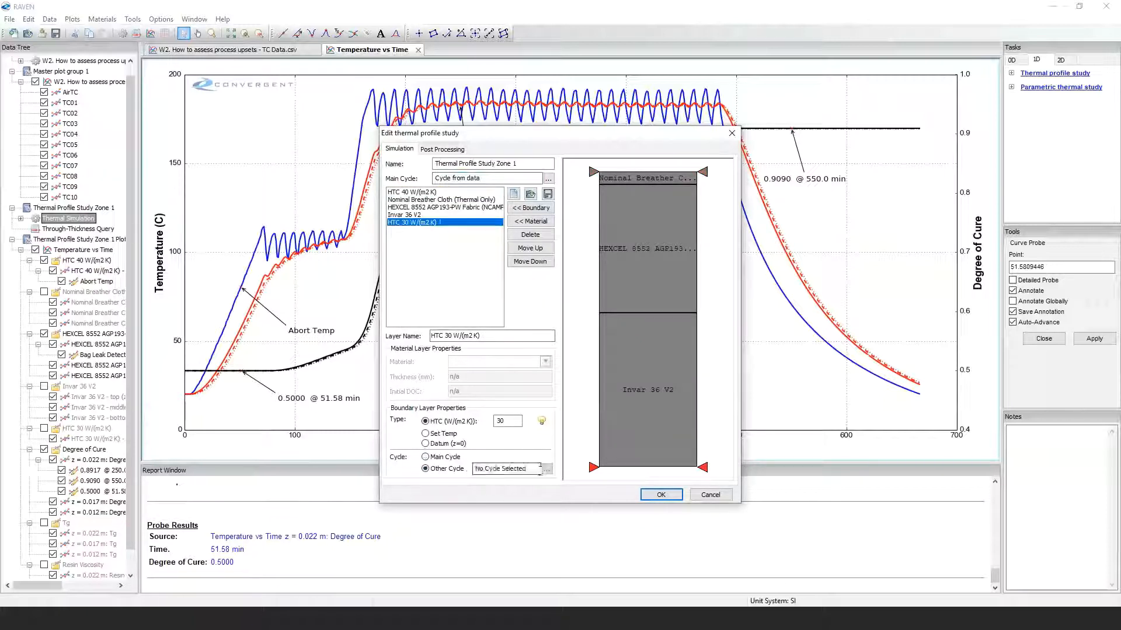
click(546, 470)
click(474, 336)
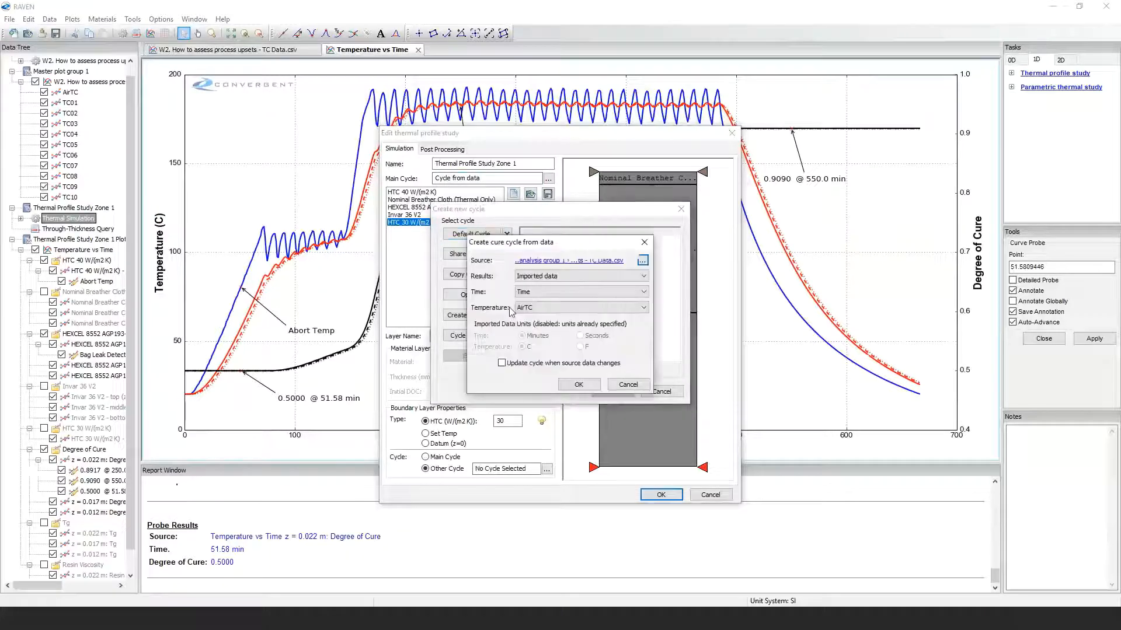
click(546, 310)
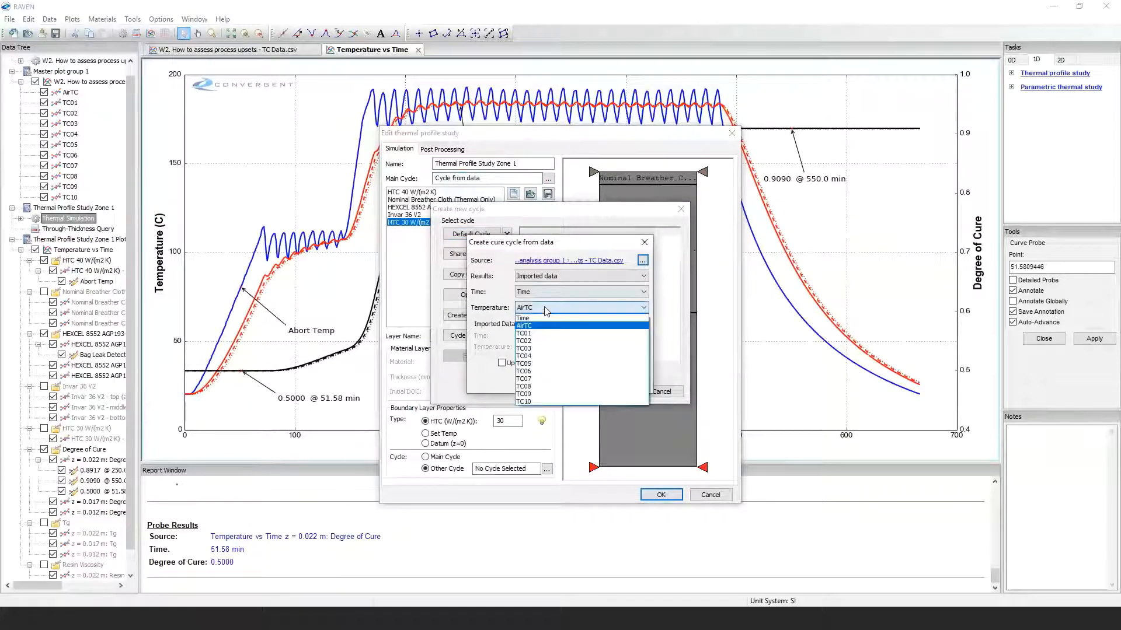
click(536, 335)
click(607, 392)
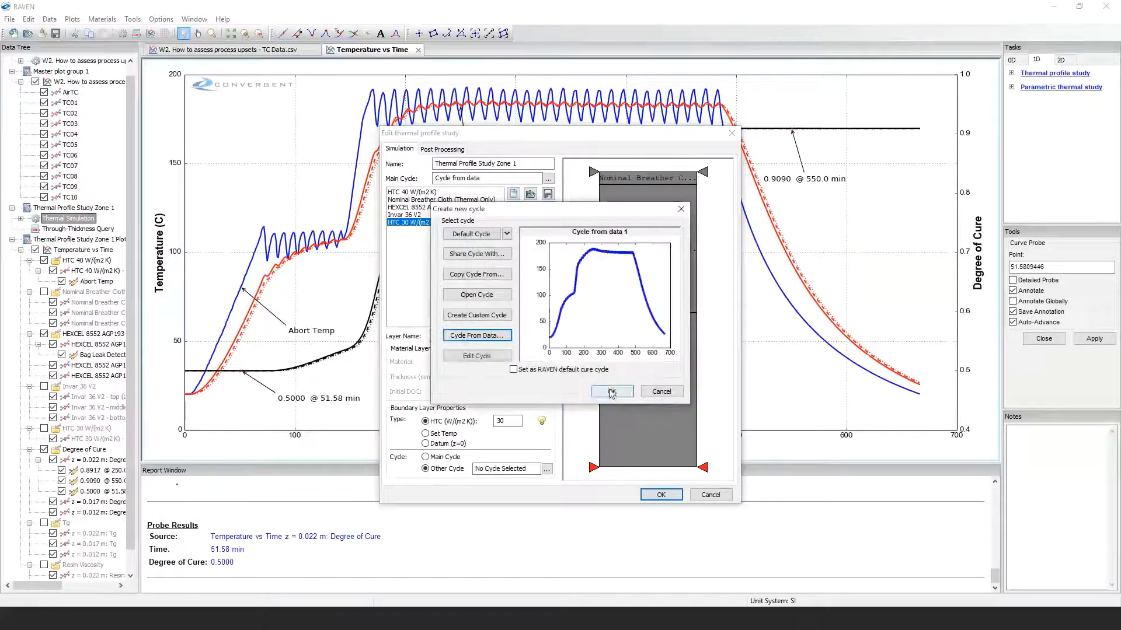
click(612, 391)
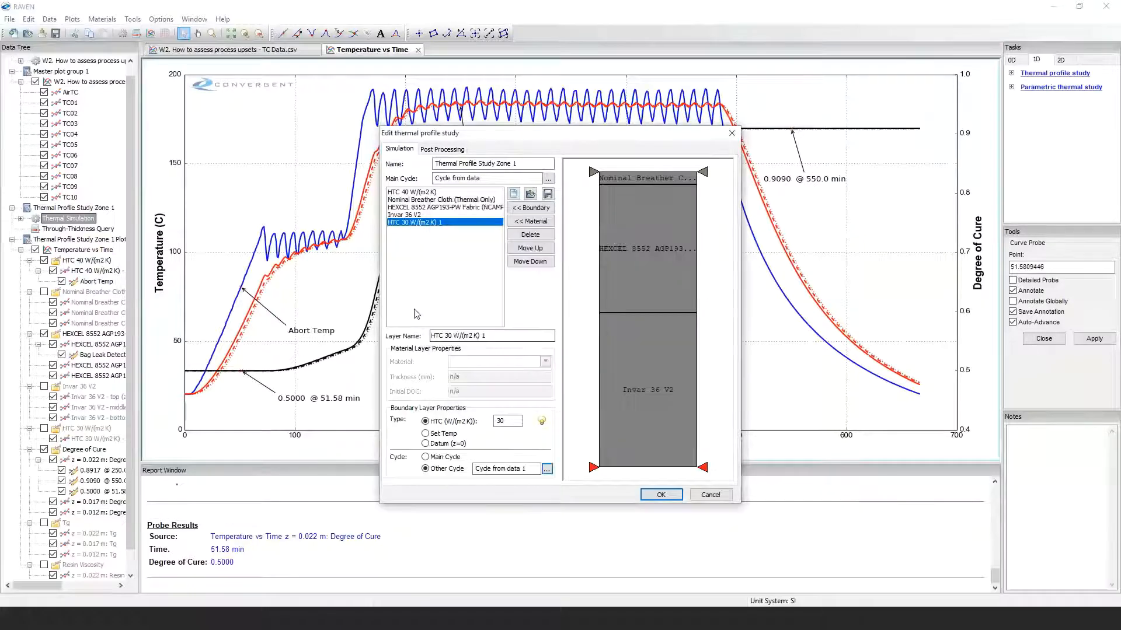
Set the HEXCEL 8552 layer's initial DOC to 0.001 and rerun the simulation
click(416, 208)
drag(471, 392, 454, 392)
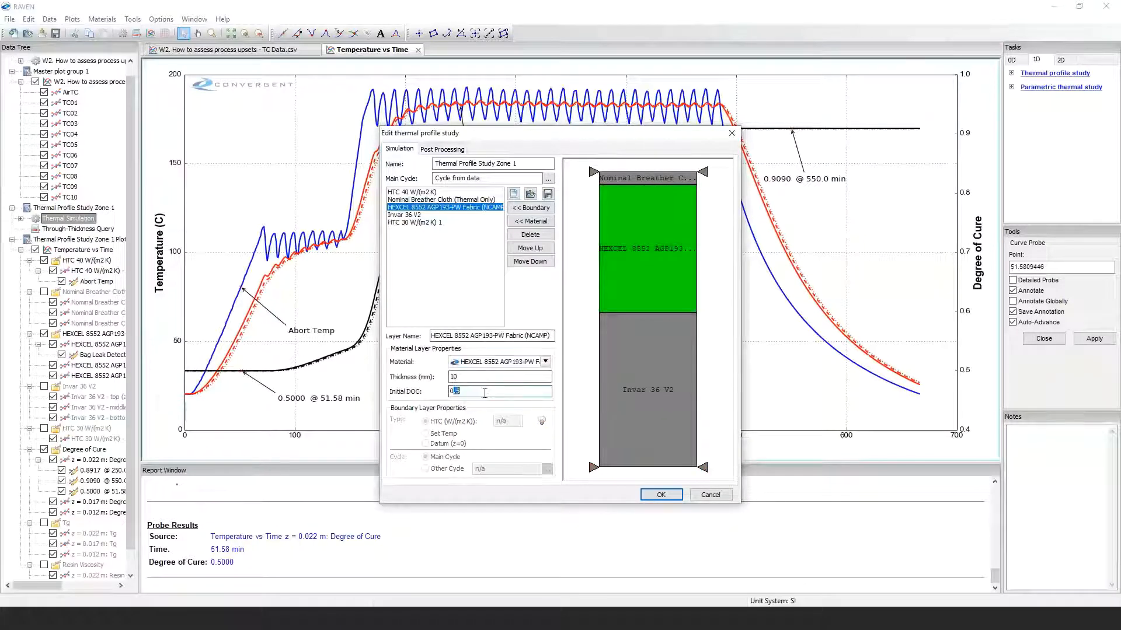
text(.001)
click(657, 494)
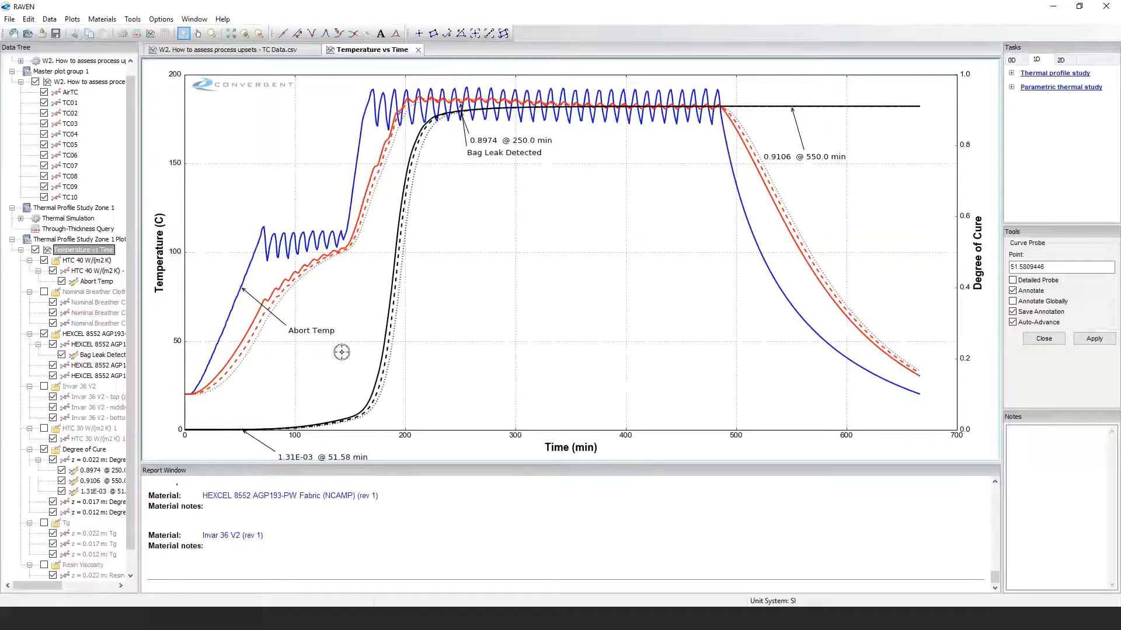
Edit the Zone 1 thermal simulation, changing both the HTC 40 and HTC 30 boundaries to the Set Temp type, and rerun it
click(60, 221)
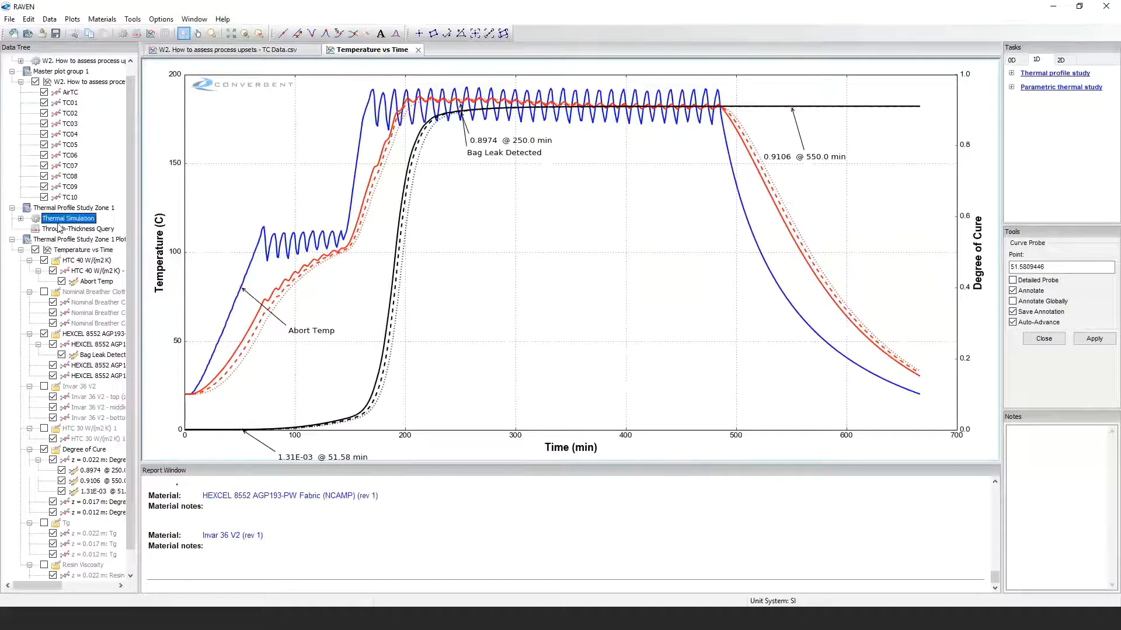
double_click(60, 226)
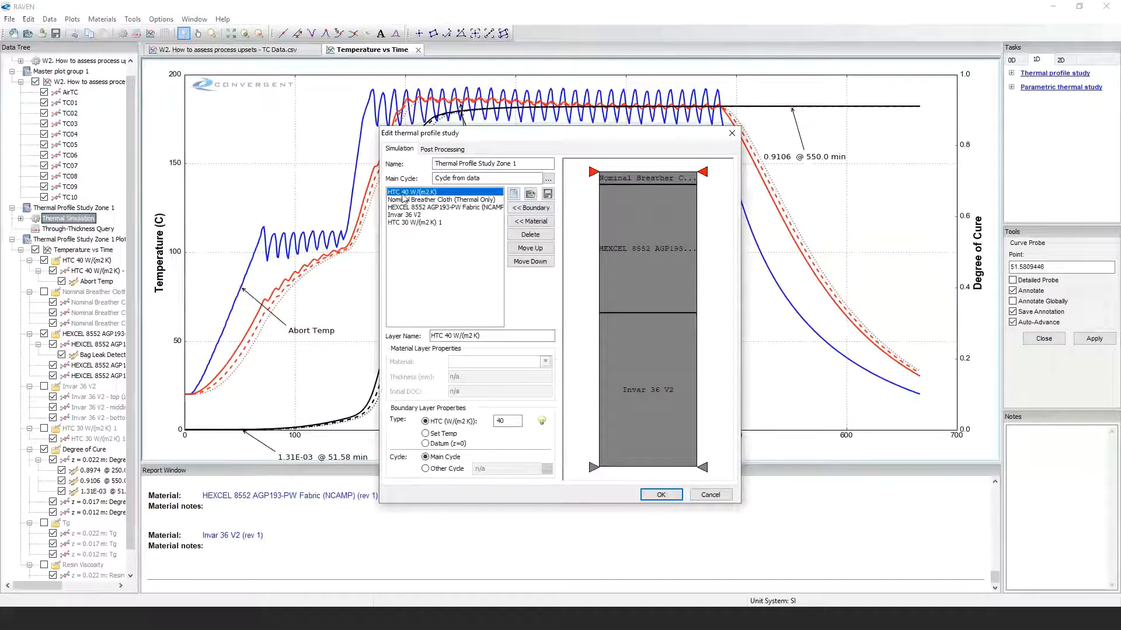
click(425, 434)
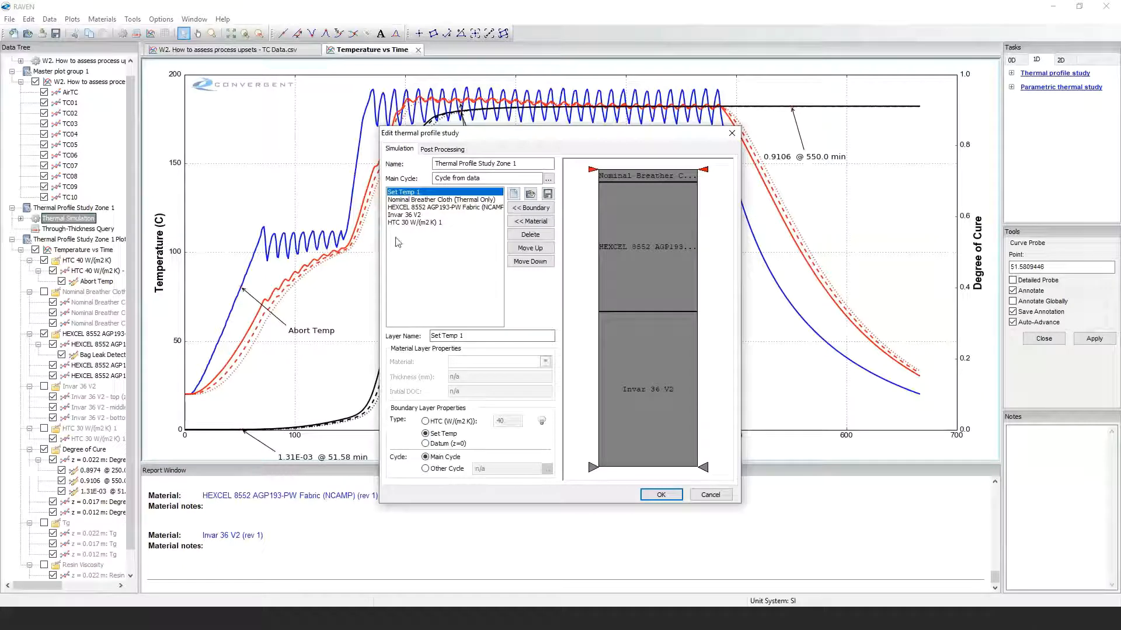
click(409, 222)
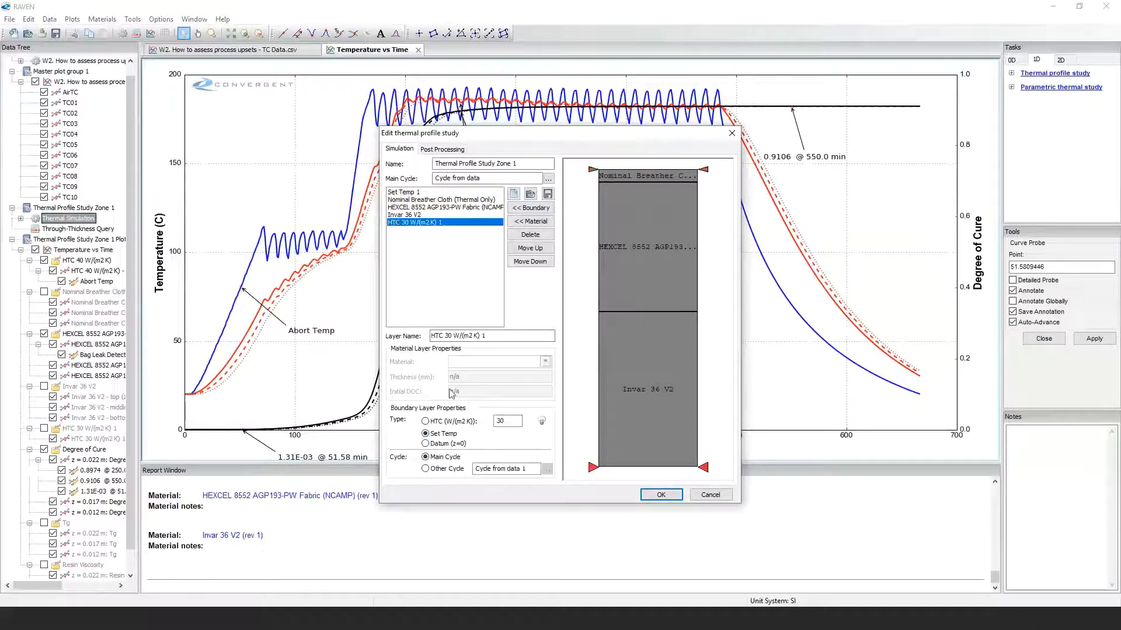
click(426, 434)
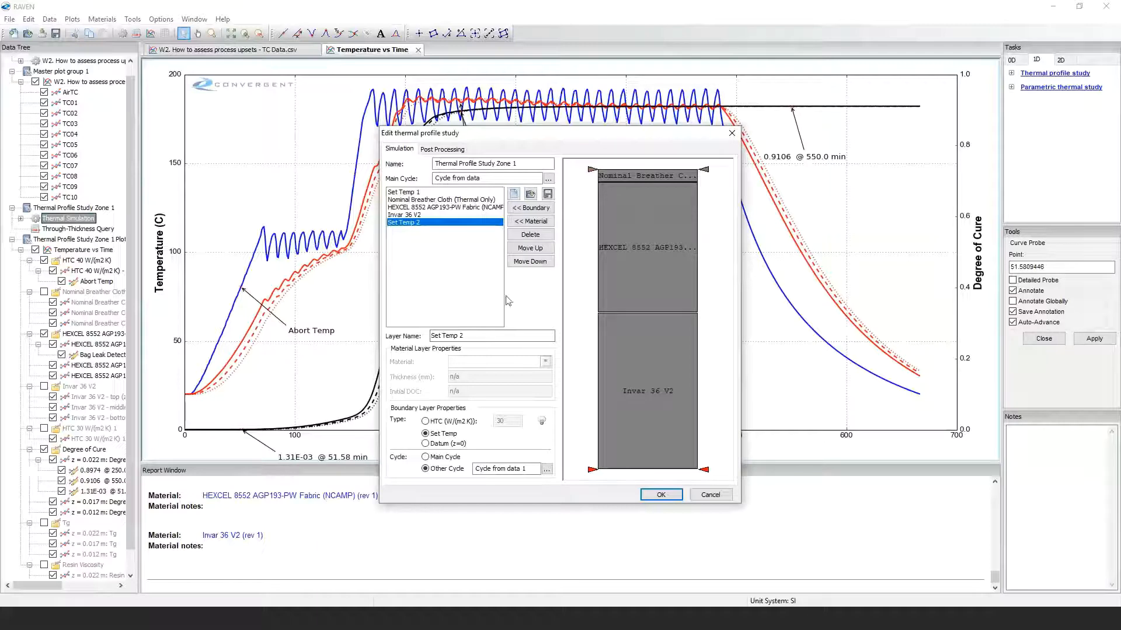
click(659, 495)
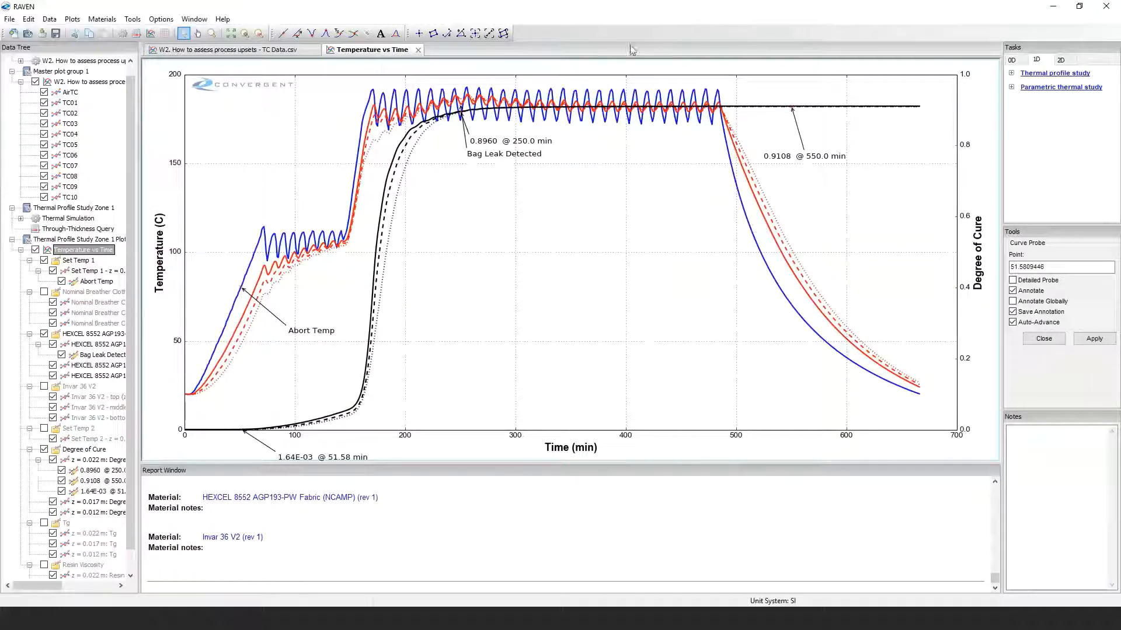
Switch to the PowerPoint slide show, maximize it and go back to the "Stage 3 – Post Vitrification and Pre Full Cure" slide
click(1079, 6)
click(1078, 10)
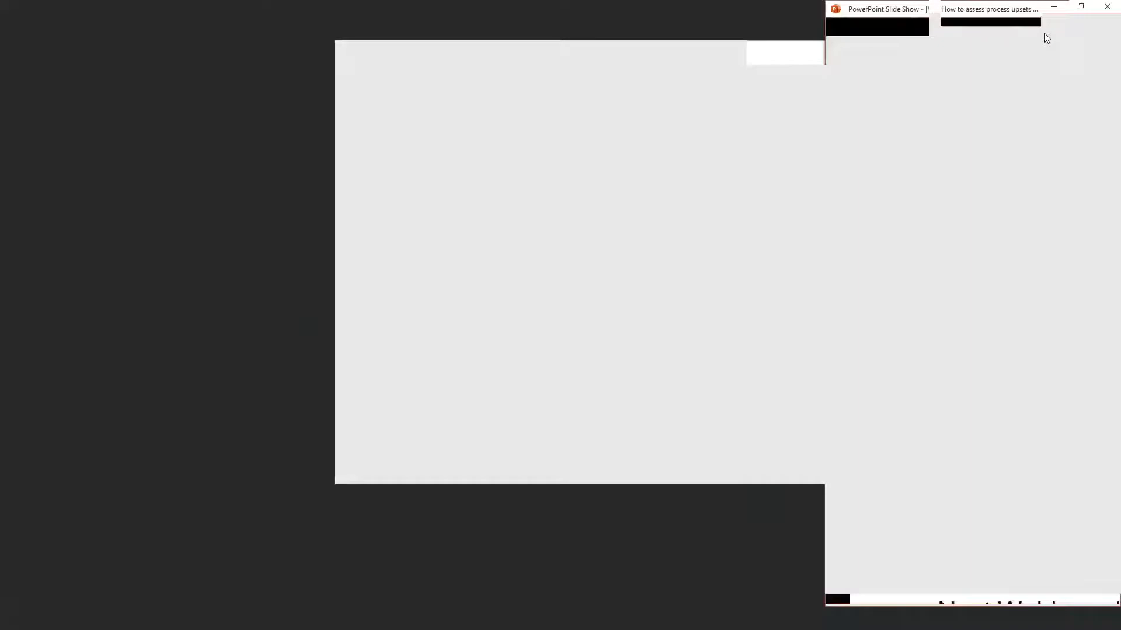
scroll(585, 276, up, 2)
scroll(585, 277, up, 4)
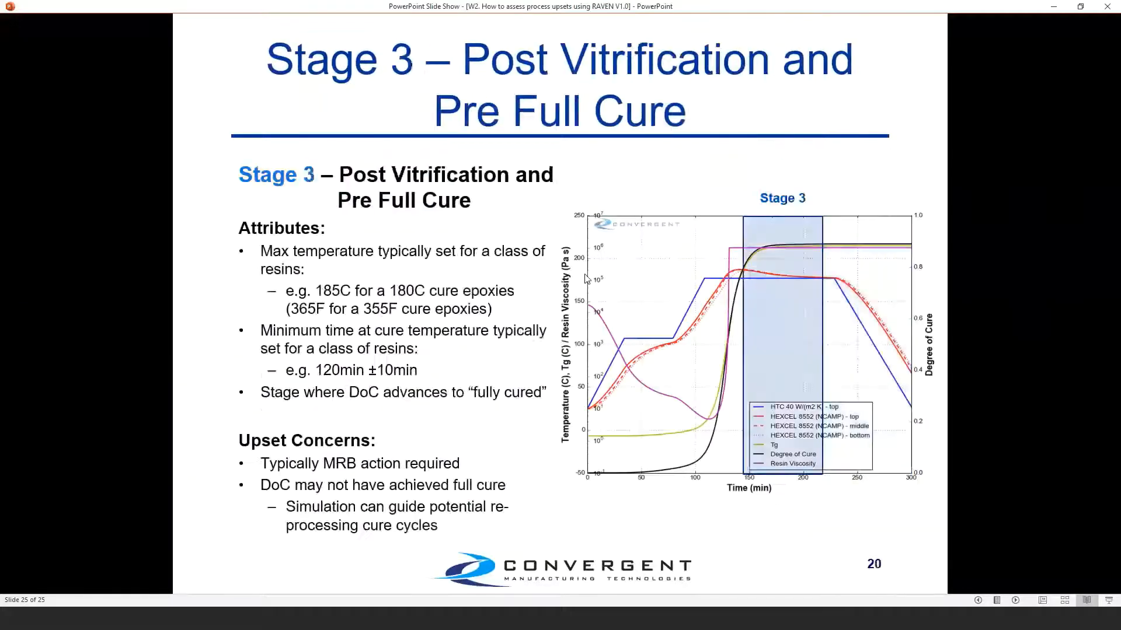